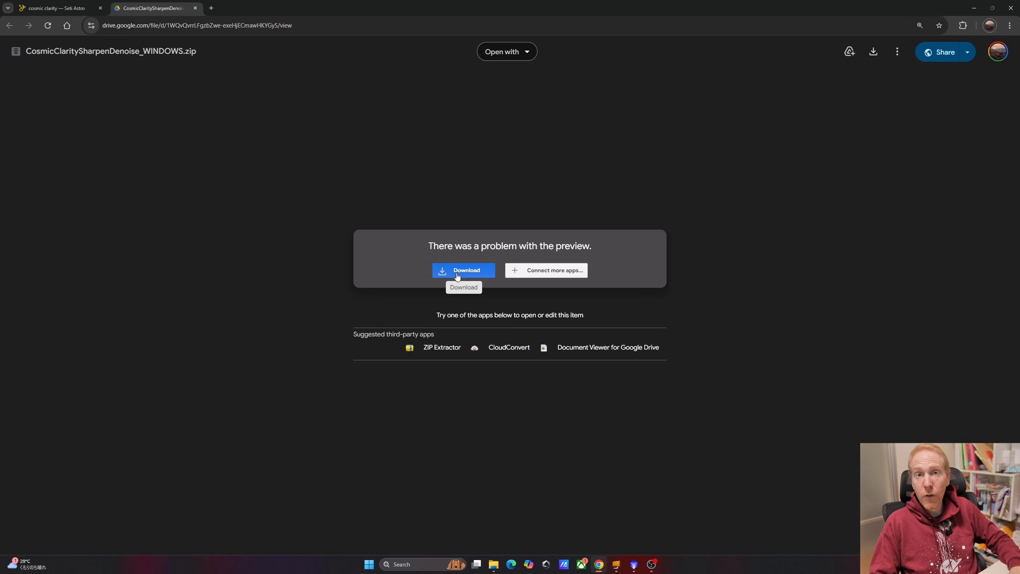
# From the Seti Astro Cosmic Clarity page, open the latest models link and go into the "Models for >=V5.0" folder.
pyautogui.click(56, 9)
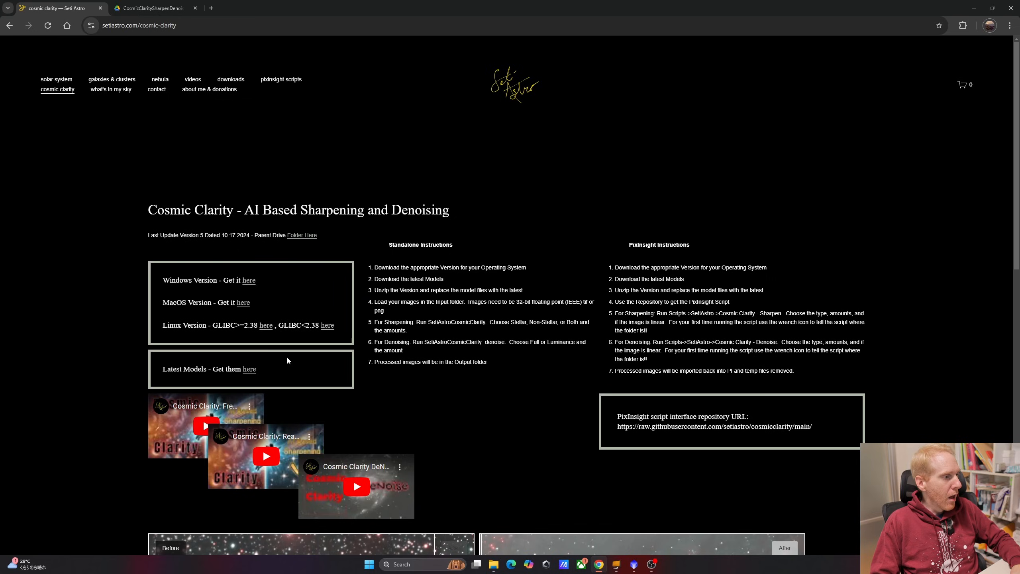
pyautogui.click(249, 369)
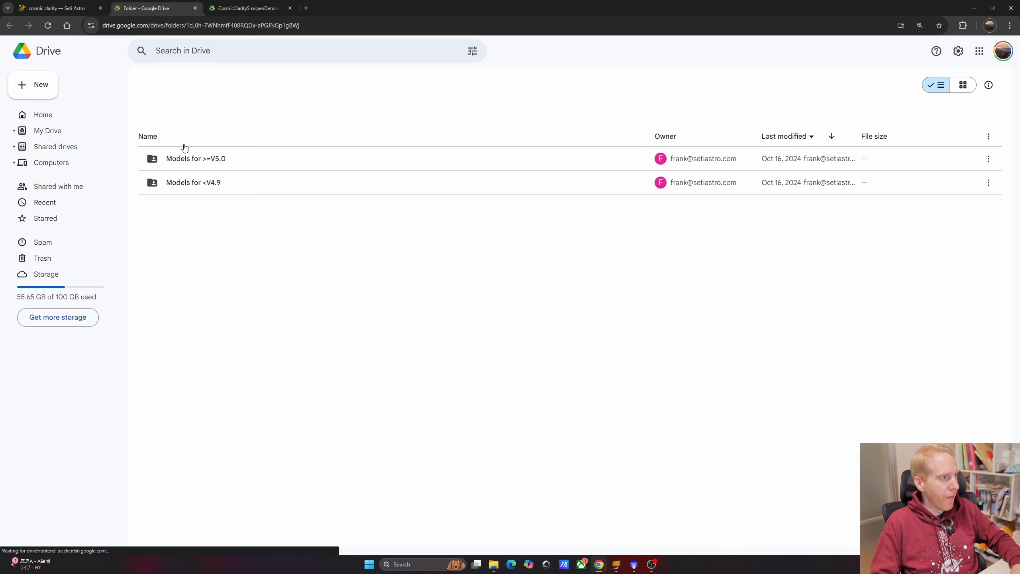
pyautogui.click(197, 161)
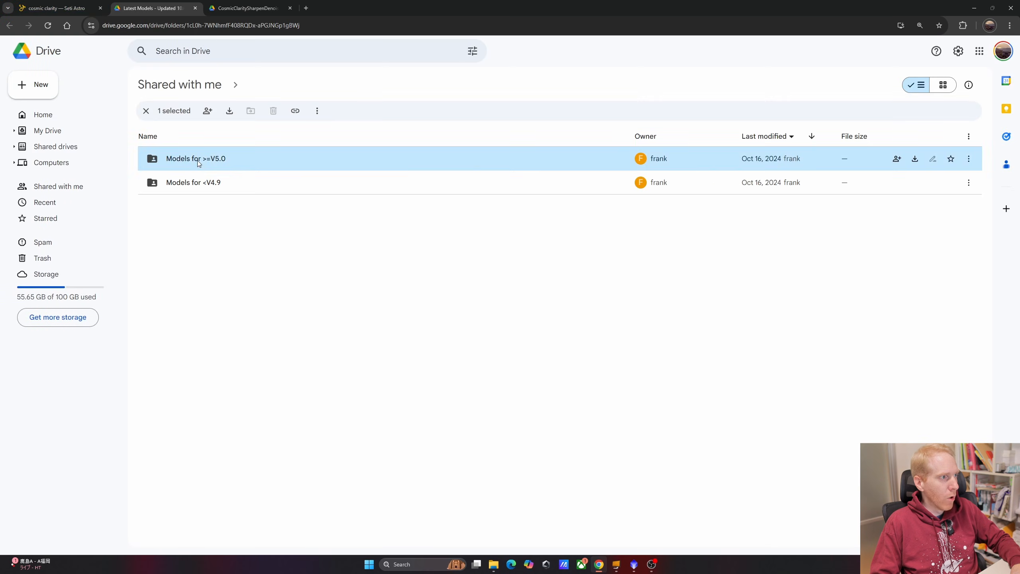
pyautogui.rightClick(197, 161)
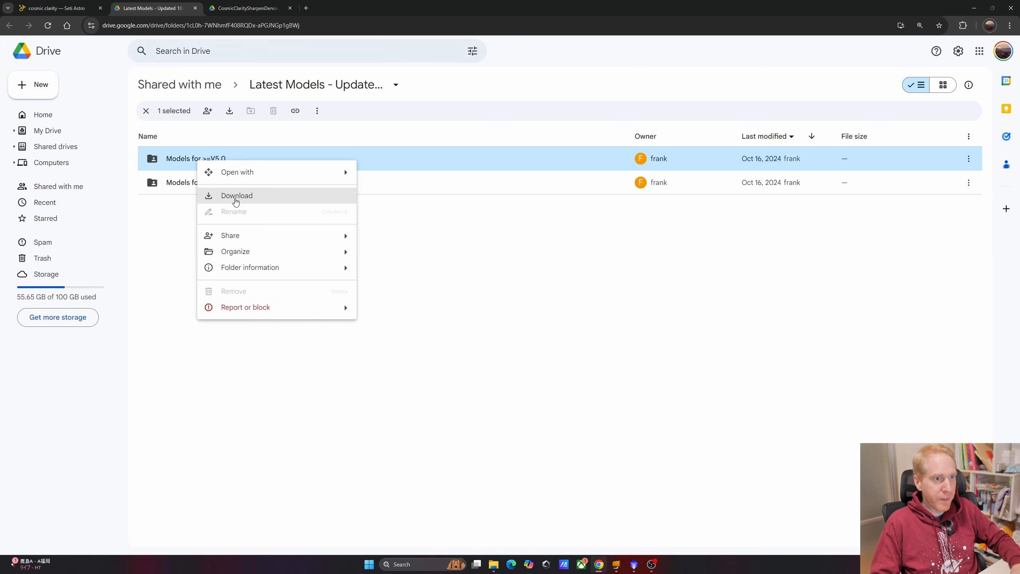
pyautogui.doubleClick(423, 153)
# Select all the model files in the Drive folder and look at the download option for them.
pyautogui.hotkey('ctrl', 'a')
pyautogui.rightClick(229, 178)
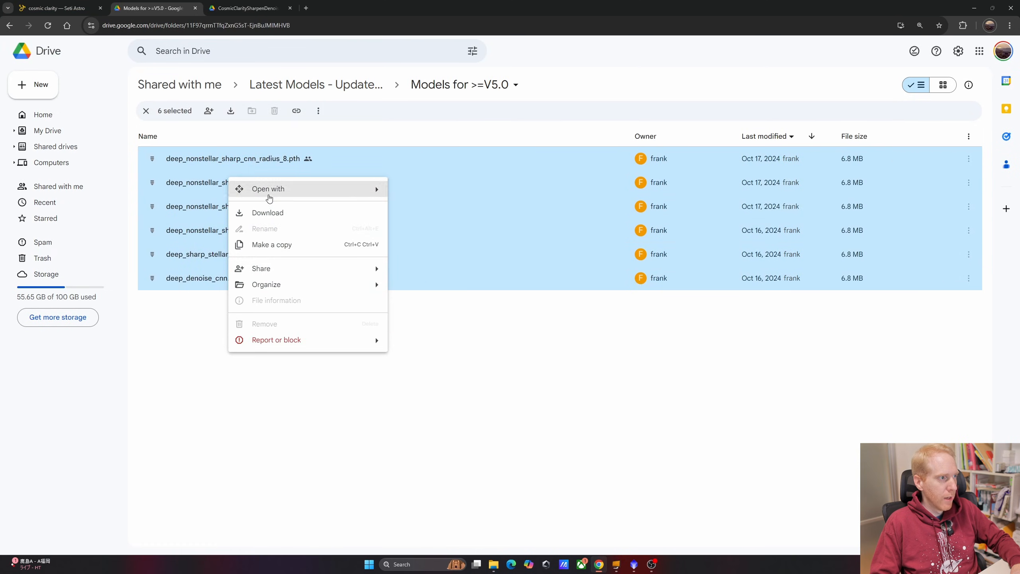
pyautogui.click(666, 82)
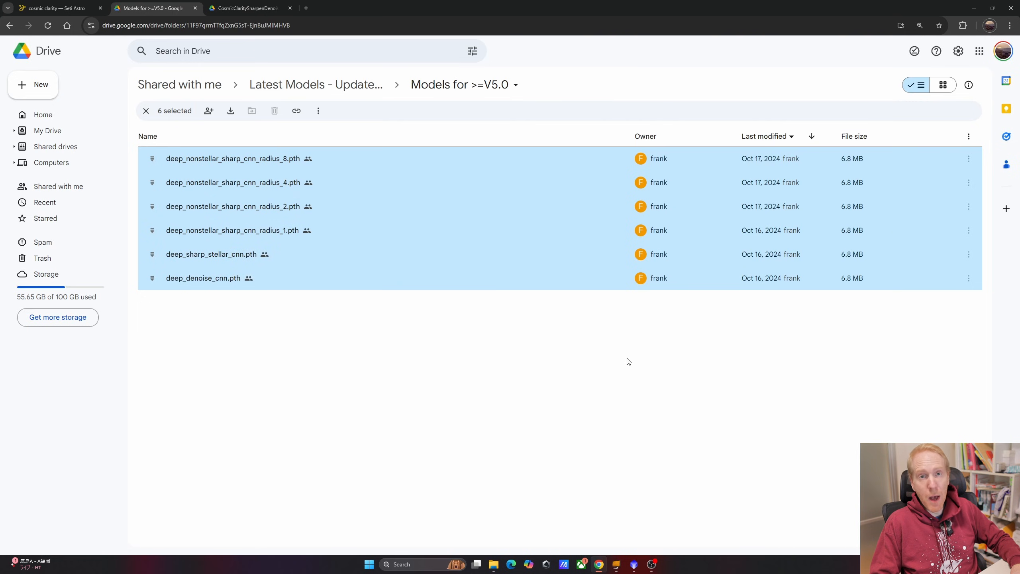
pyautogui.click(529, 401)
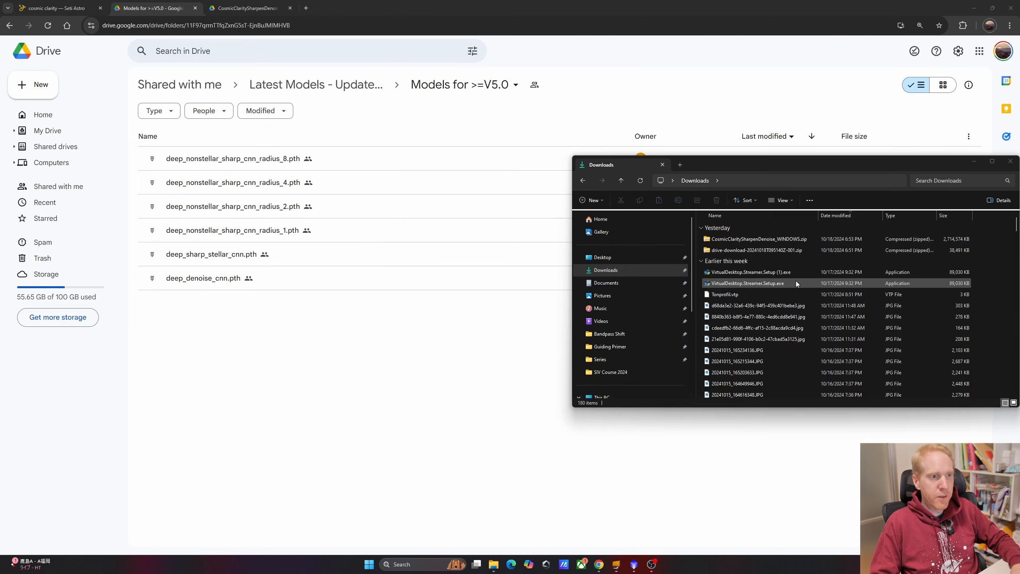
# Switch to File Explorer and extract CosmicClaritySharpenDenoise_WINDOWS.zip from Downloads into its suggested folder.
pyautogui.click(763, 249)
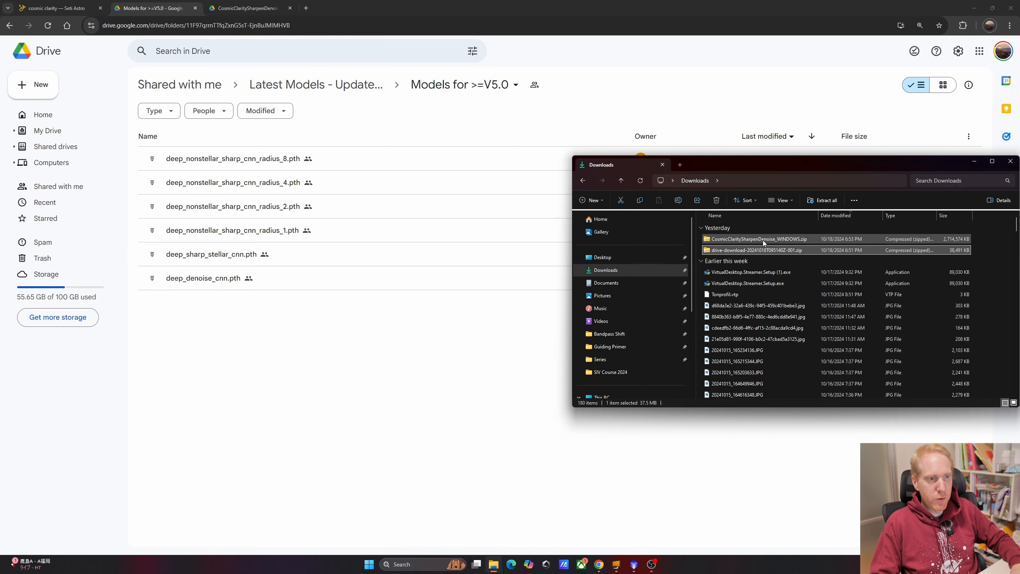
pyautogui.click(741, 239)
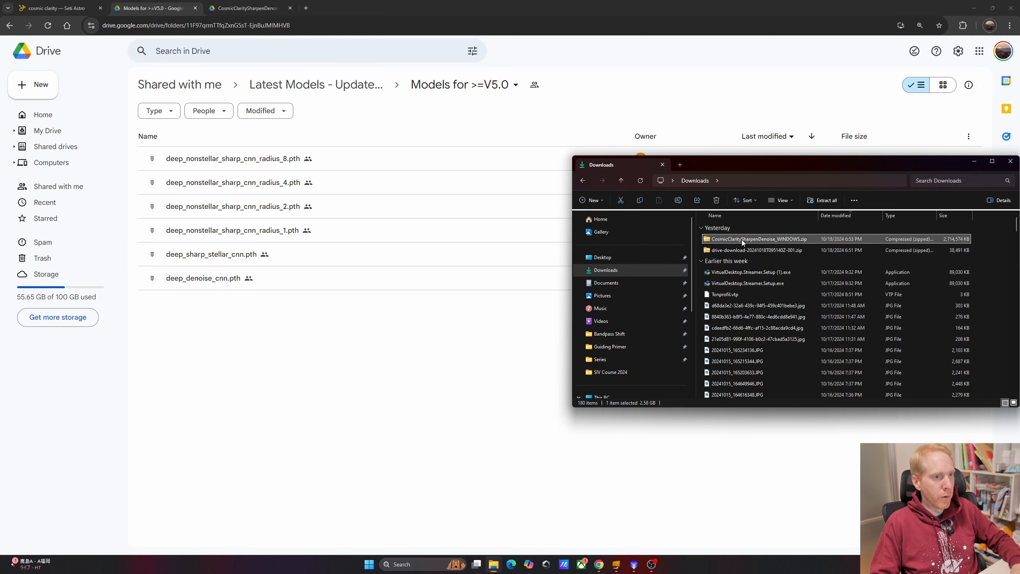
pyautogui.rightClick(741, 239)
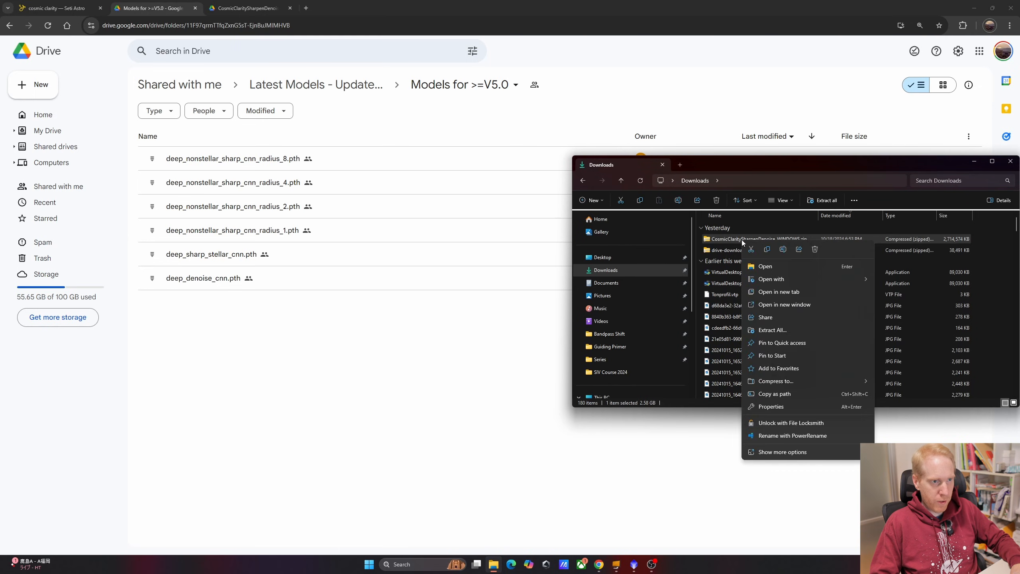
pyautogui.click(762, 330)
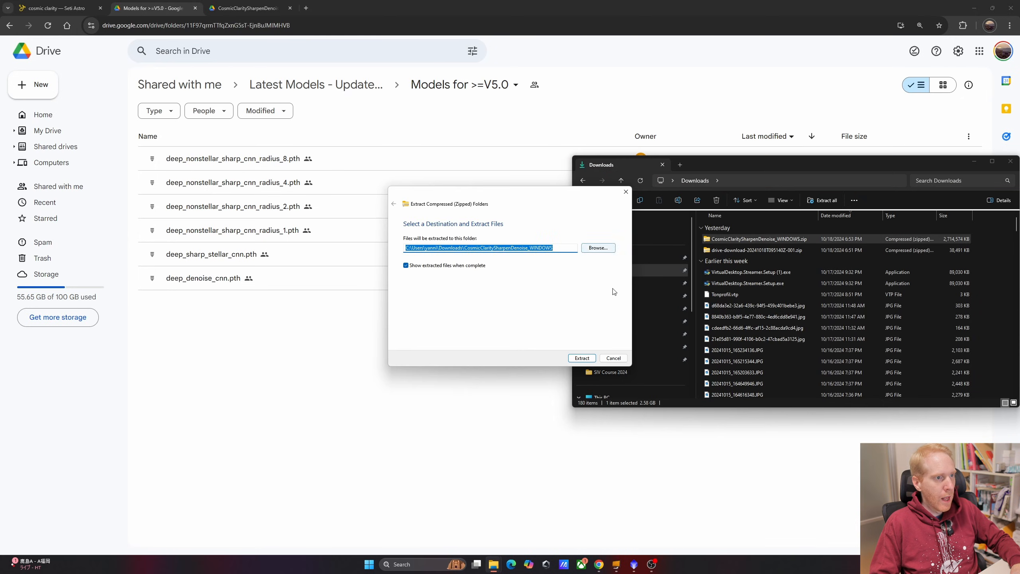
pyautogui.click(593, 357)
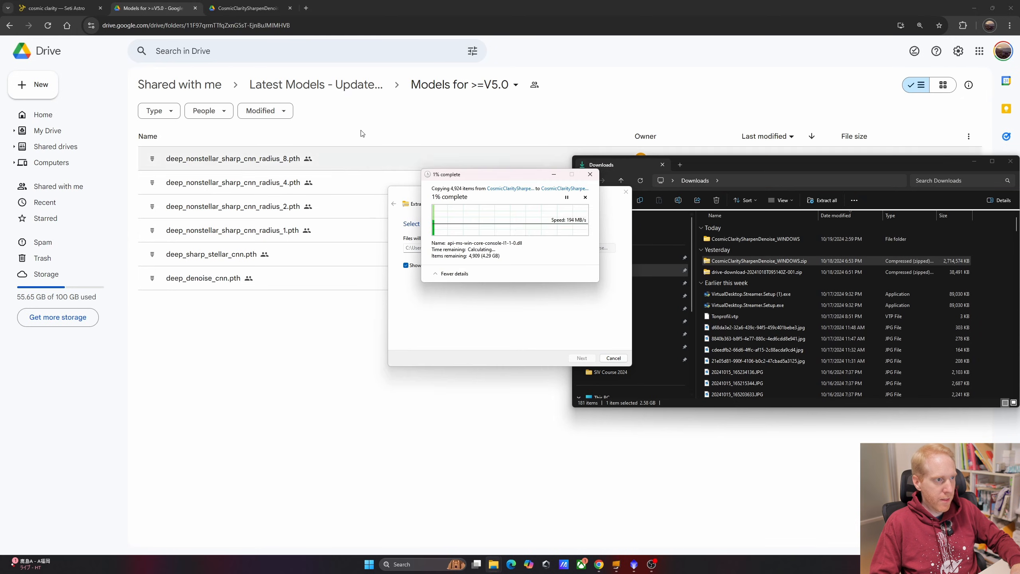
# Extract the models archive drive-download-20241018T095140Z-001.zip in Downloads.
pyautogui.click(749, 273)
pyautogui.rightClick(749, 272)
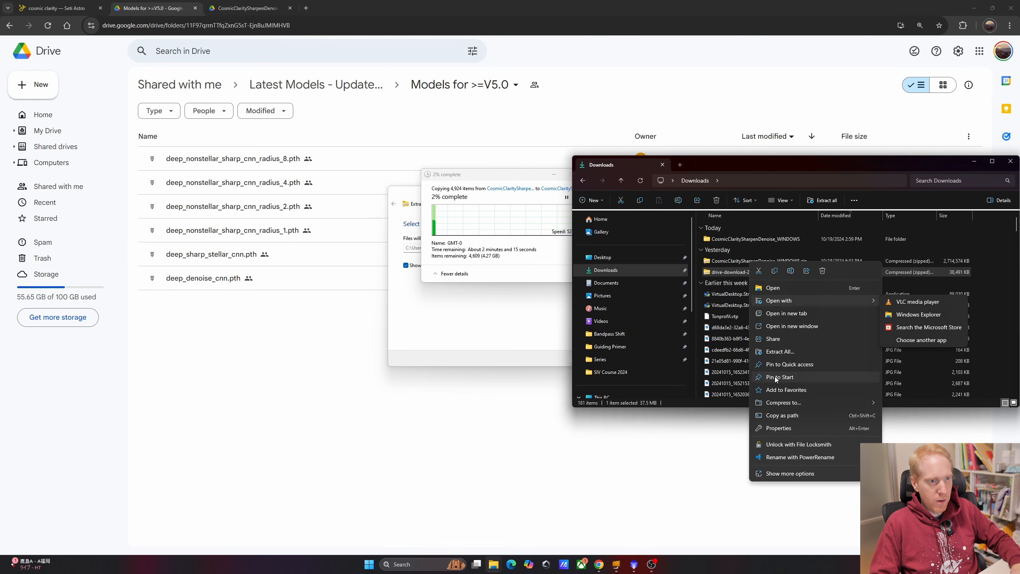
pyautogui.click(780, 352)
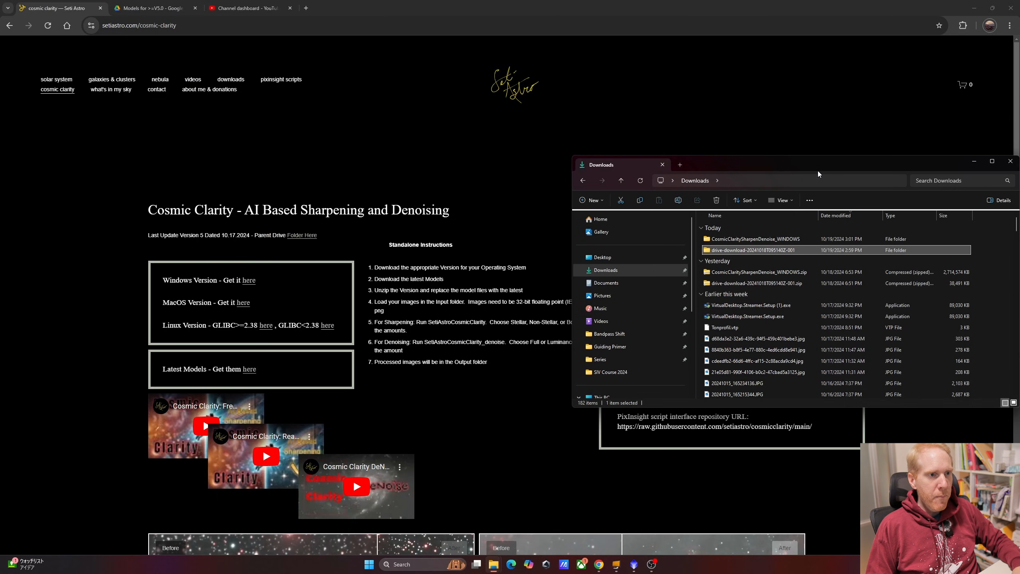
# Create a new folder named CosmicClarity in Documents.
pyautogui.moveTo(817, 168); pyautogui.dragTo(425, 100)
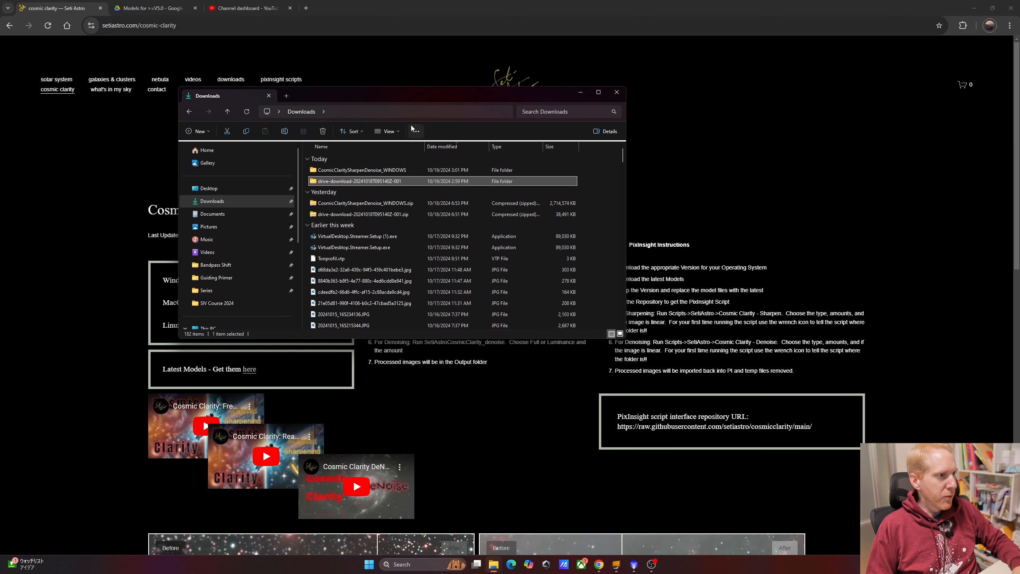
pyautogui.click(219, 217)
pyautogui.rightClick(607, 268)
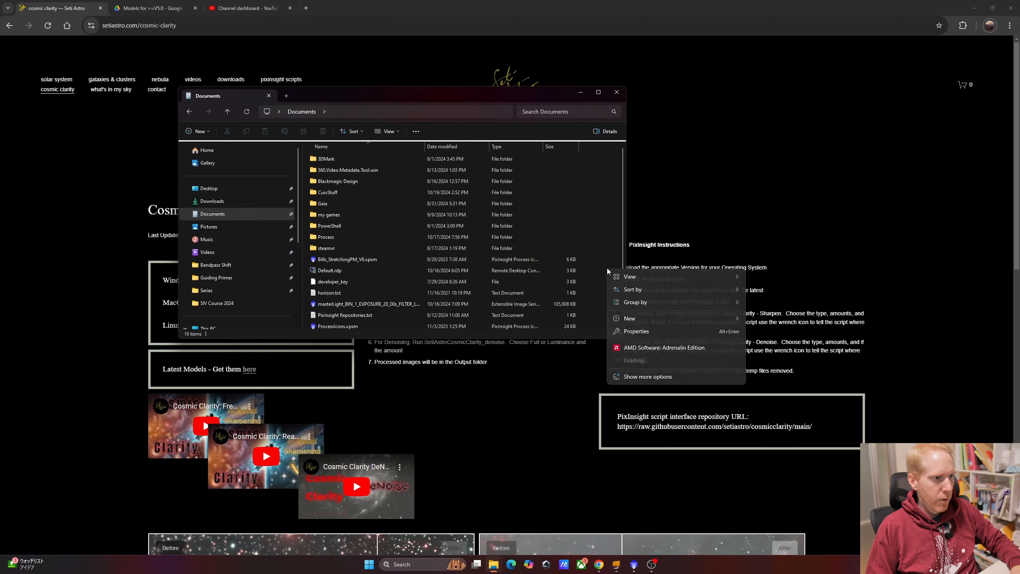
pyautogui.moveTo(721, 324)
pyautogui.click(768, 320)
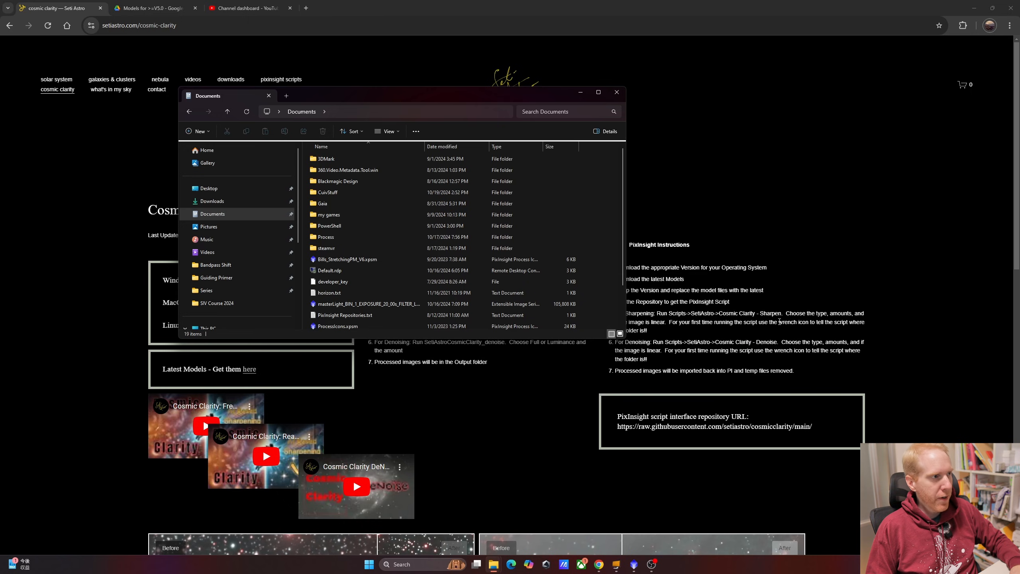
pyautogui.write('V')
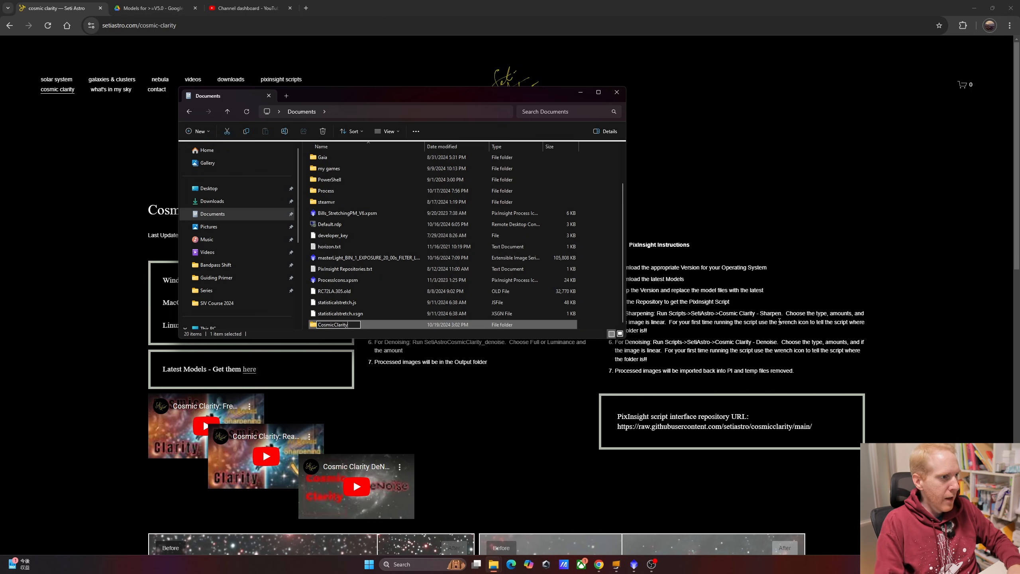
pyautogui.press('Return')
# Move all files and folders from the extracted CosmicClaritySharpenDenoise_WINDOWS folder in Downloads into Documents\CosmicClarity.
pyautogui.click(237, 201)
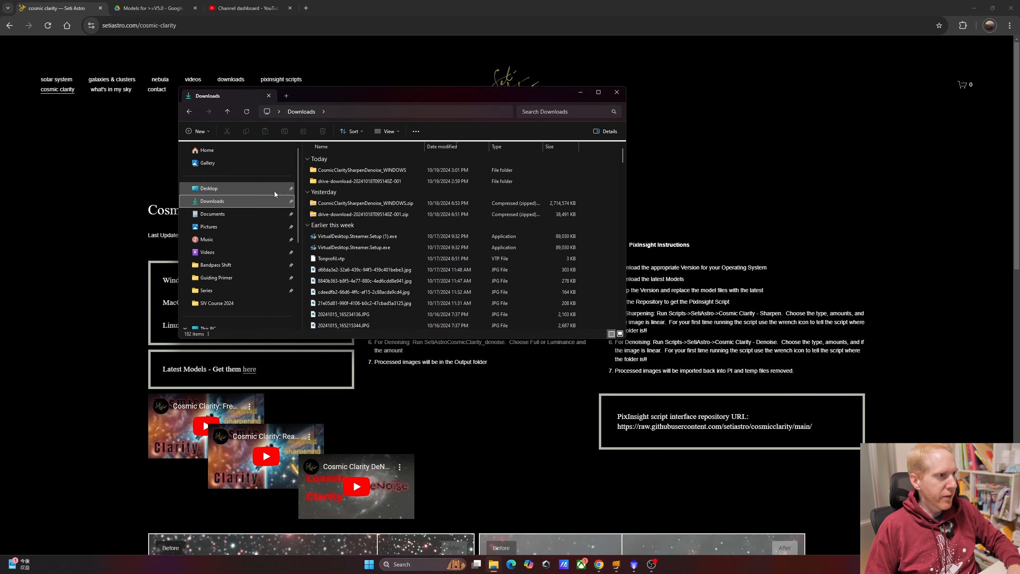
pyautogui.doubleClick(341, 172)
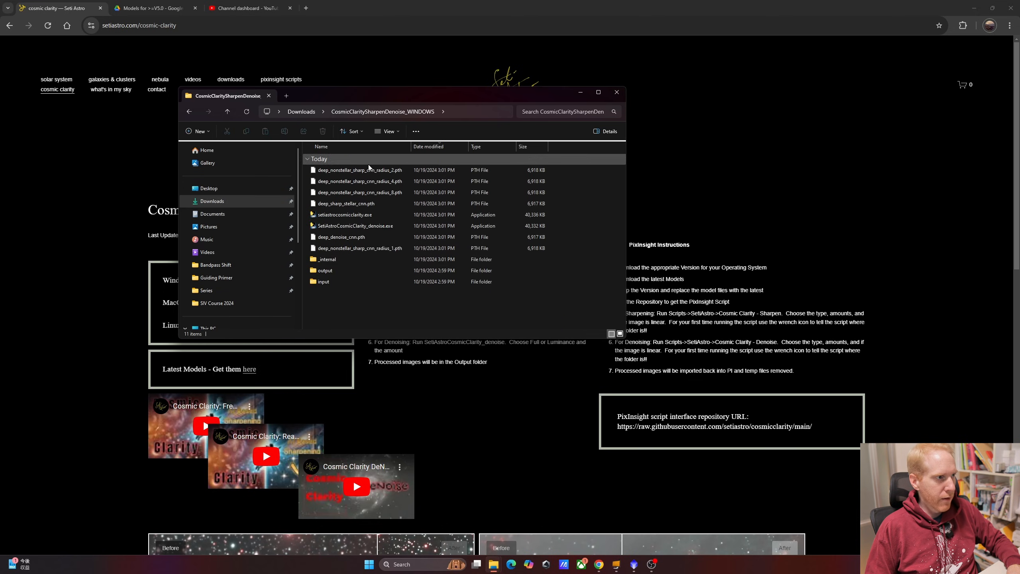
pyautogui.moveTo(369, 312); pyautogui.dragTo(341, 170)
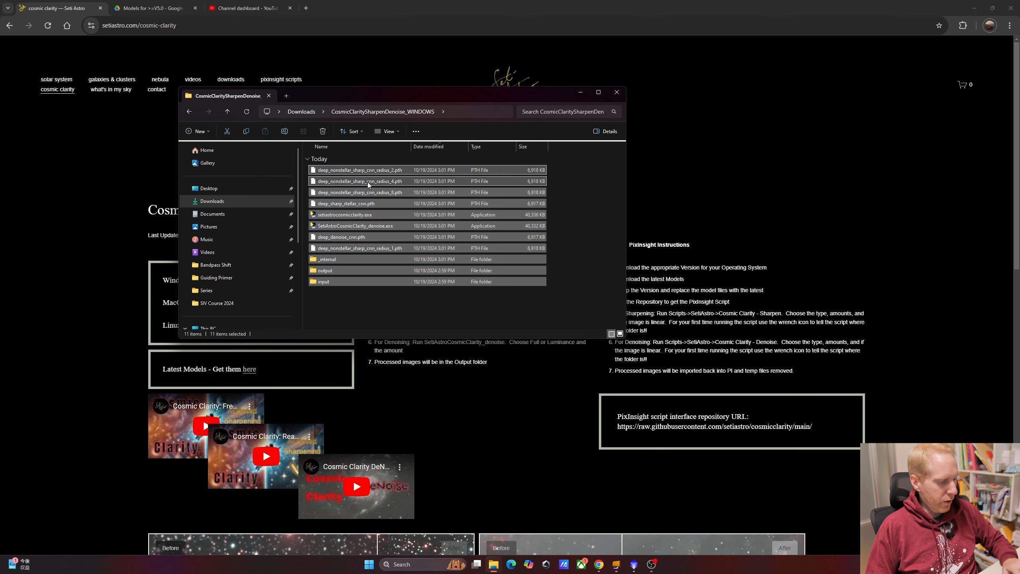
pyautogui.hotkey('ctrl', 'c')
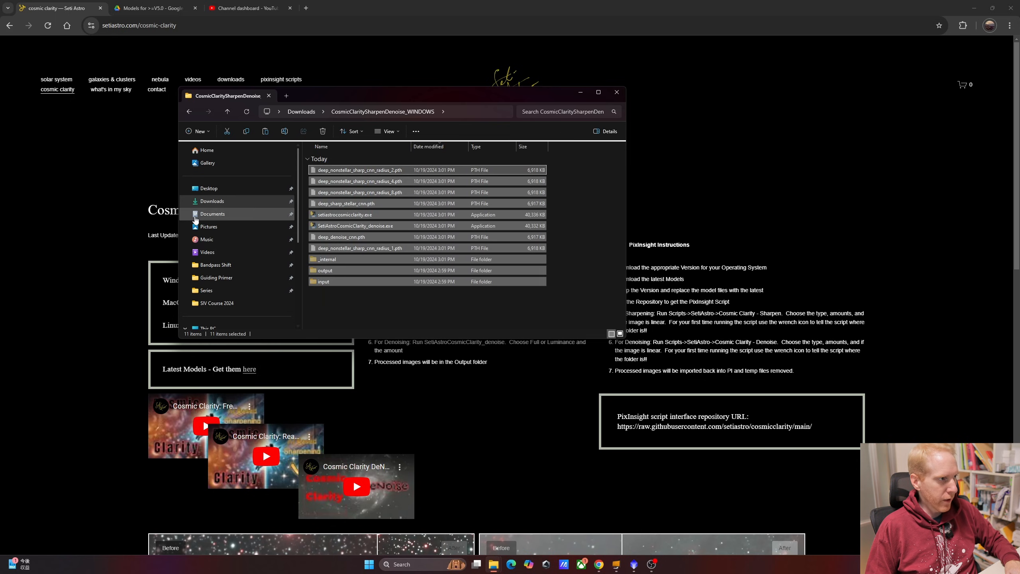
pyautogui.click(212, 213)
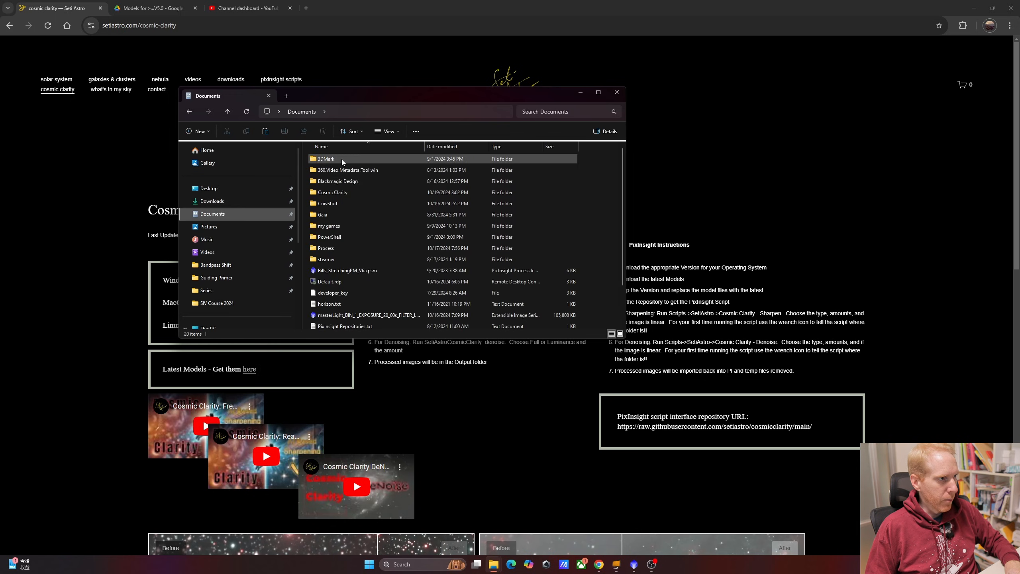
pyautogui.doubleClick(333, 192)
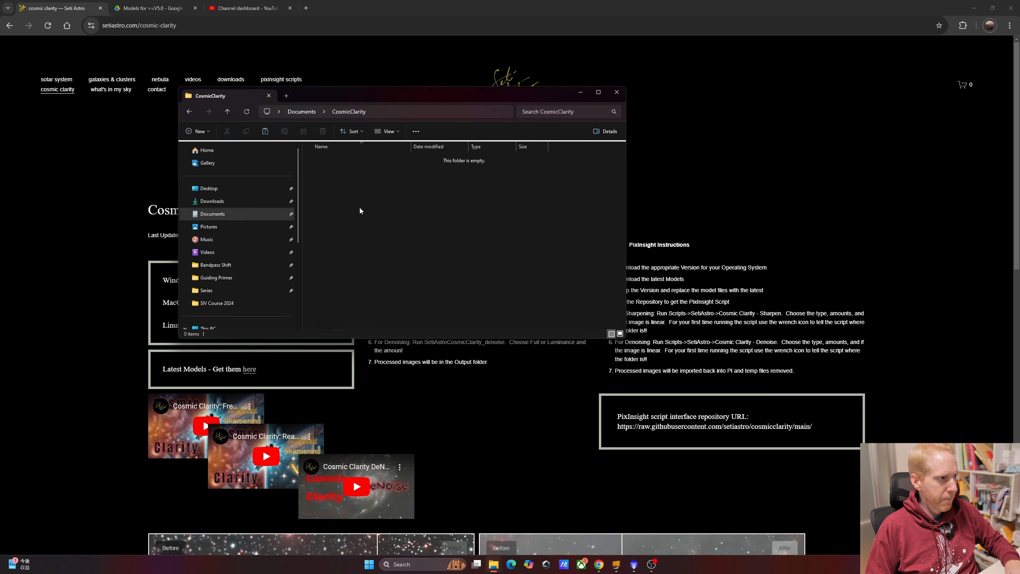
pyautogui.hotkey('ctrl', 'v')
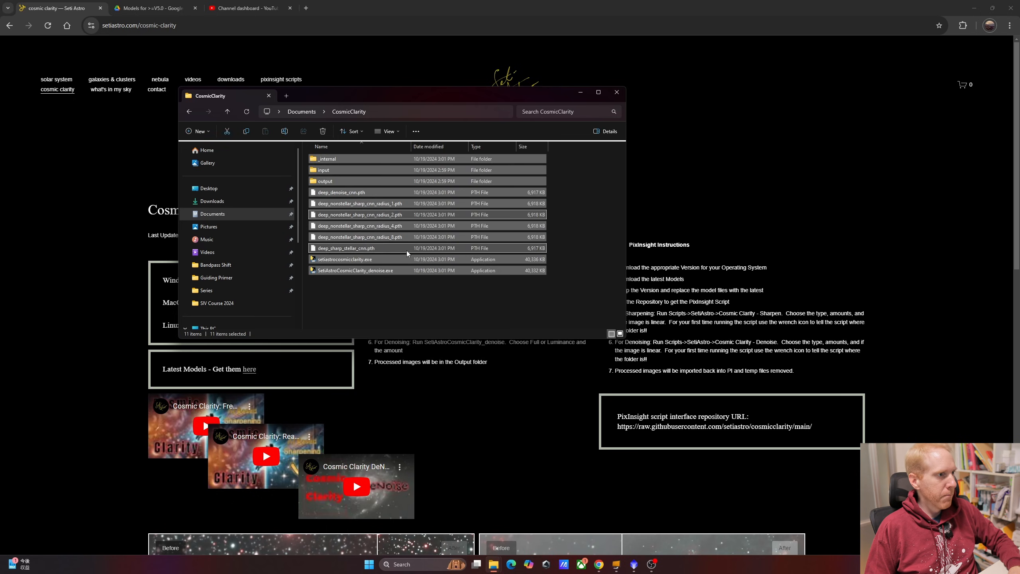
pyautogui.click(378, 288)
# Move all the .pth model files from the extracted drive-download folder into Documents\CosmicClarity, replacing the files with the same names.
pyautogui.click(210, 203)
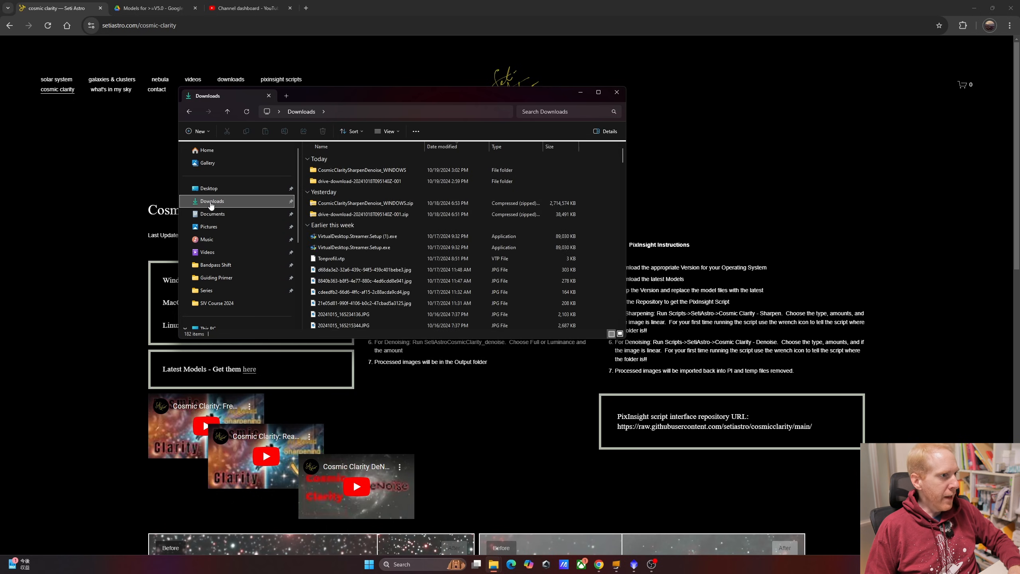
pyautogui.doubleClick(358, 182)
pyautogui.moveTo(368, 262); pyautogui.dragTo(309, 169)
pyautogui.hotkey('ctrl', 'c')
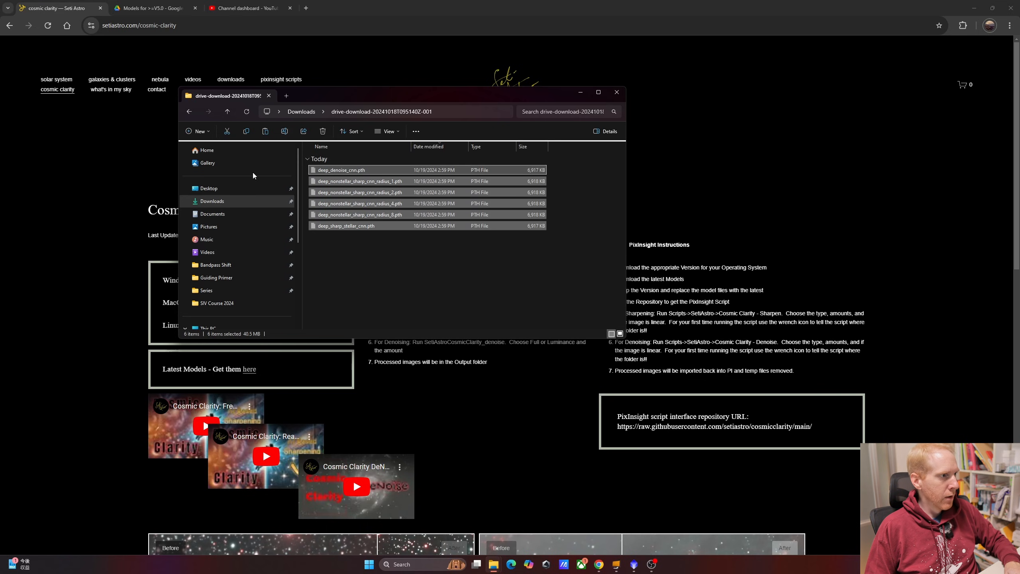
pyautogui.click(213, 213)
pyautogui.doubleClick(345, 193)
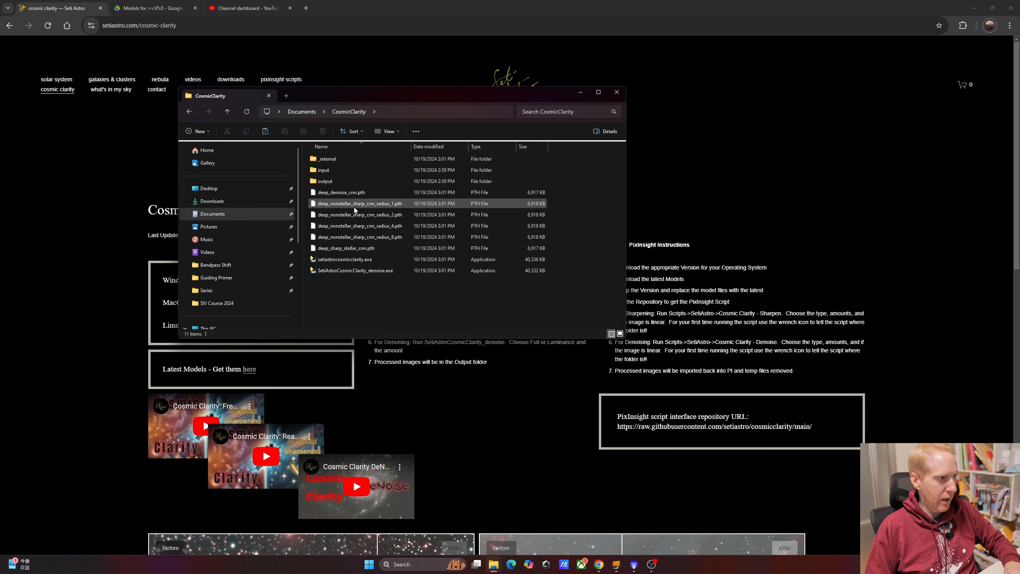
pyautogui.hotkey('ctrl', 'v')
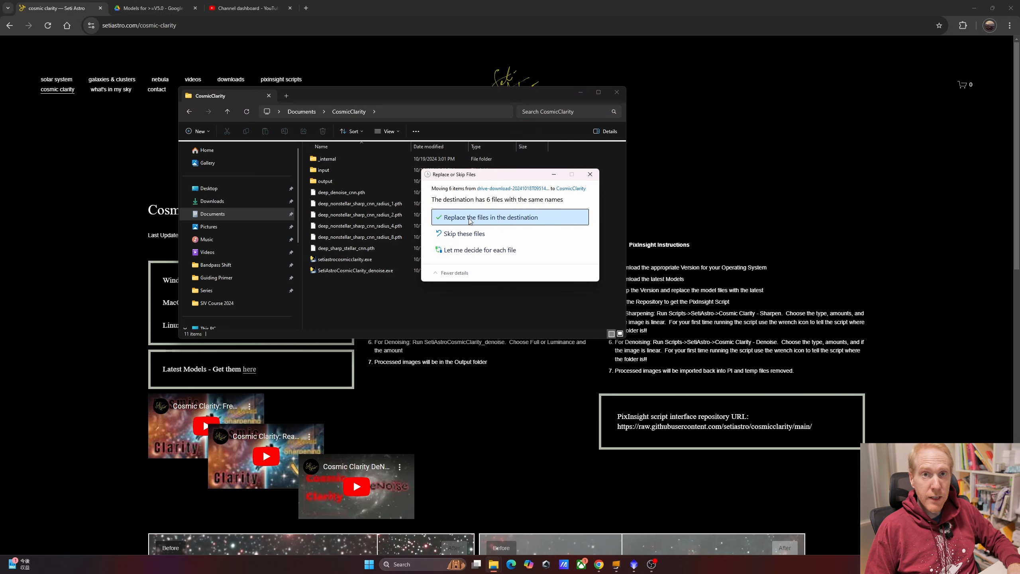
pyautogui.click(485, 219)
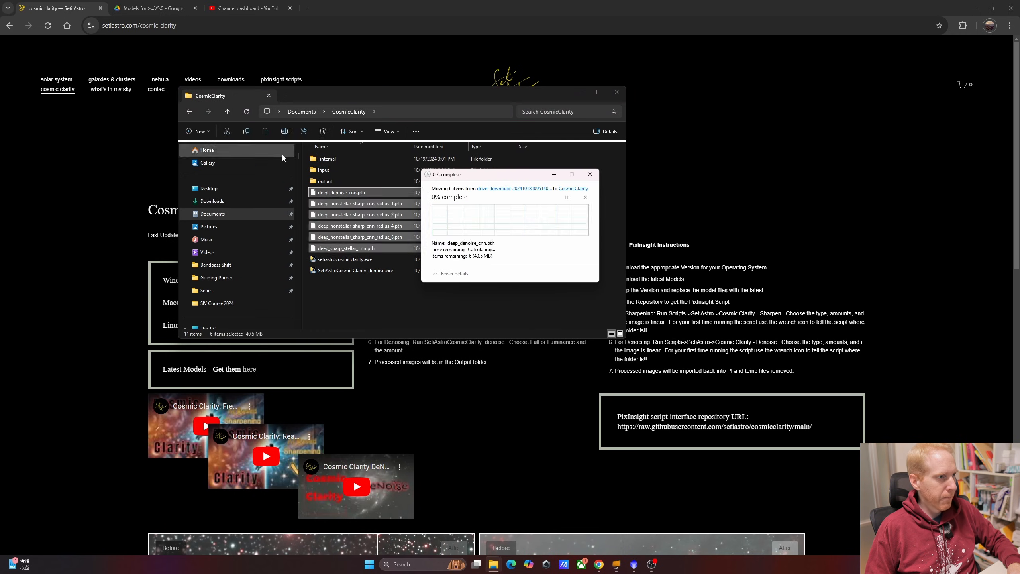
pyautogui.moveTo(359, 100); pyautogui.dragTo(639, 158)
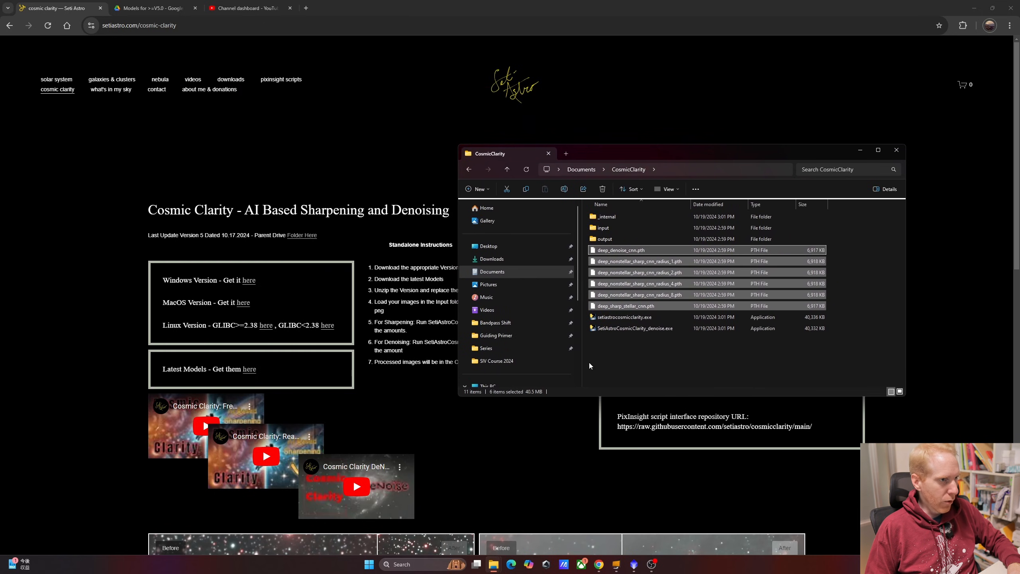
pyautogui.hotkey('ctrl', 'a')
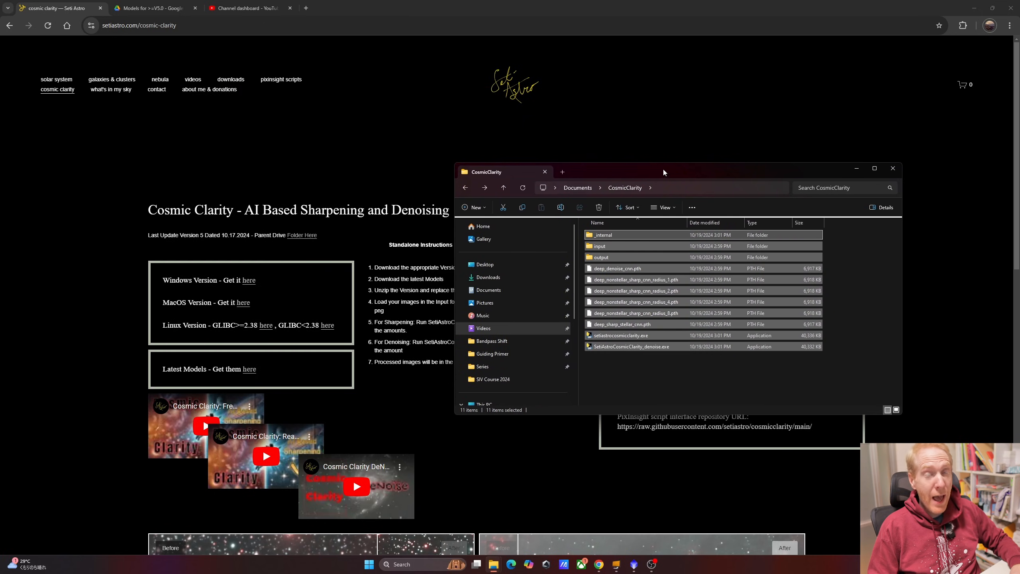
pyautogui.moveTo(663, 172); pyautogui.dragTo(733, 137)
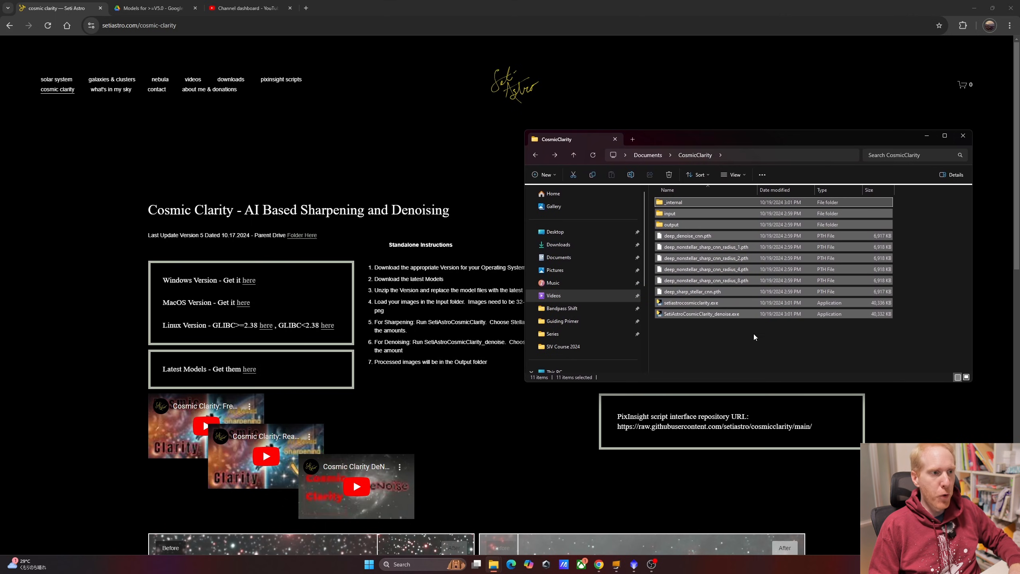
pyautogui.click(777, 346)
pyautogui.moveTo(867, 351); pyautogui.dragTo(670, 204)
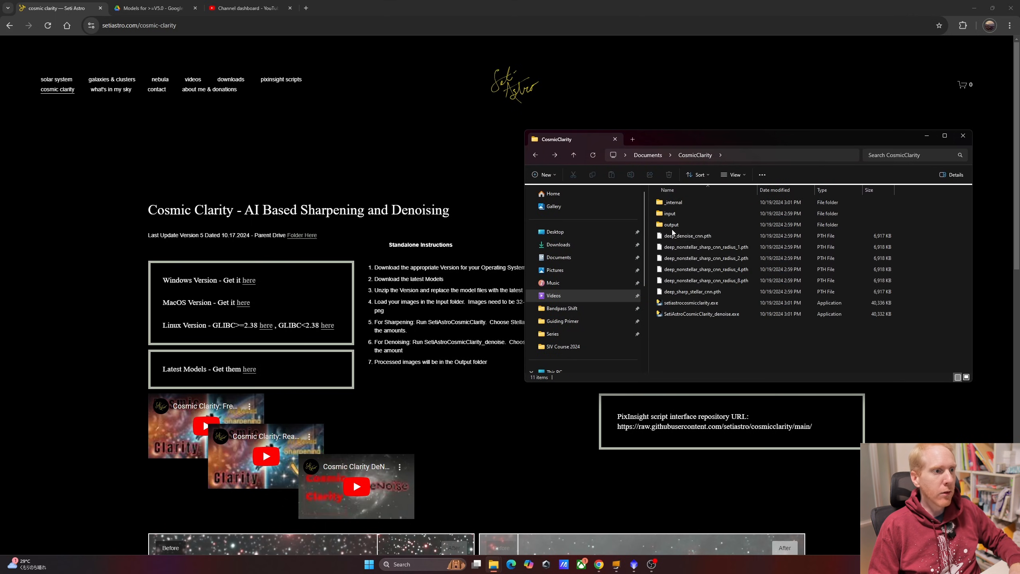
# Open the input folder inside CosmicClarity and select testimage.tif.
pyautogui.click(671, 215)
pyautogui.doubleClick(670, 216)
pyautogui.click(672, 203)
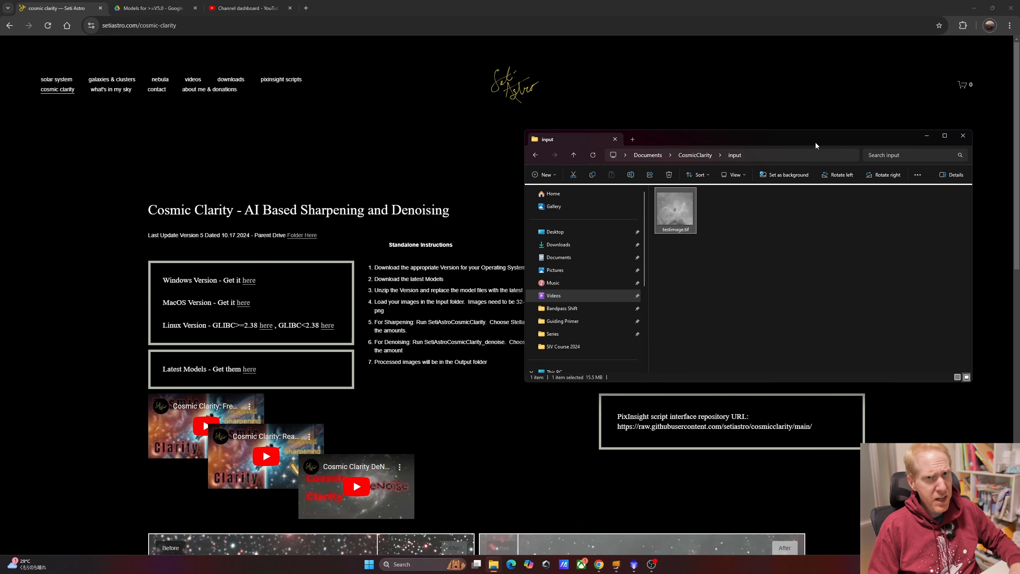
pyautogui.moveTo(799, 141); pyautogui.dragTo(717, 322)
pyautogui.moveTo(467, 301); pyautogui.dragTo(543, 300)
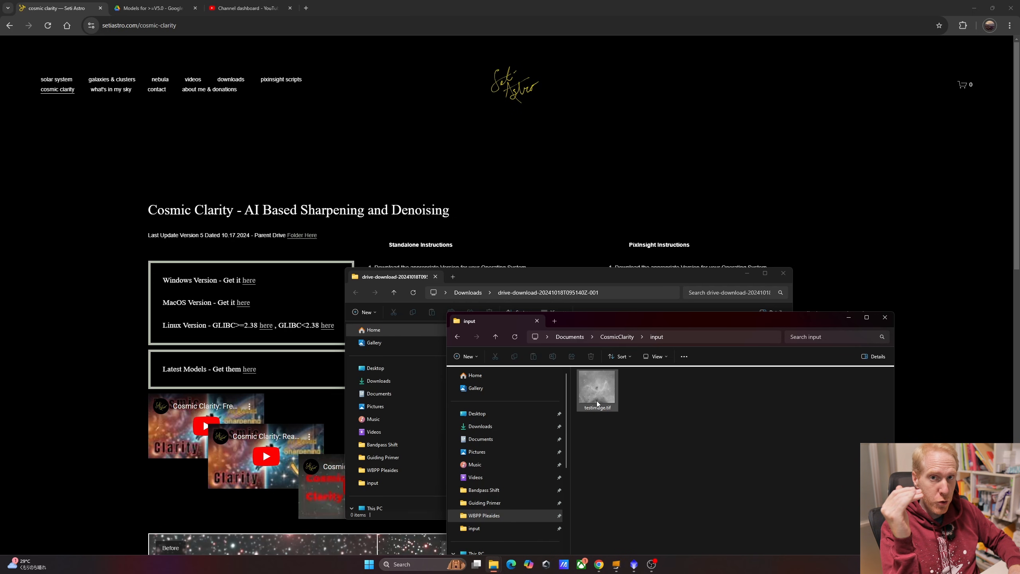
# Switch to PixInsight and save the Pleiades image in Documents as an uncompressed TIFF with 32-bit IEEE 754 floating point samples.
pyautogui.click(634, 564)
pyautogui.click(14, 15)
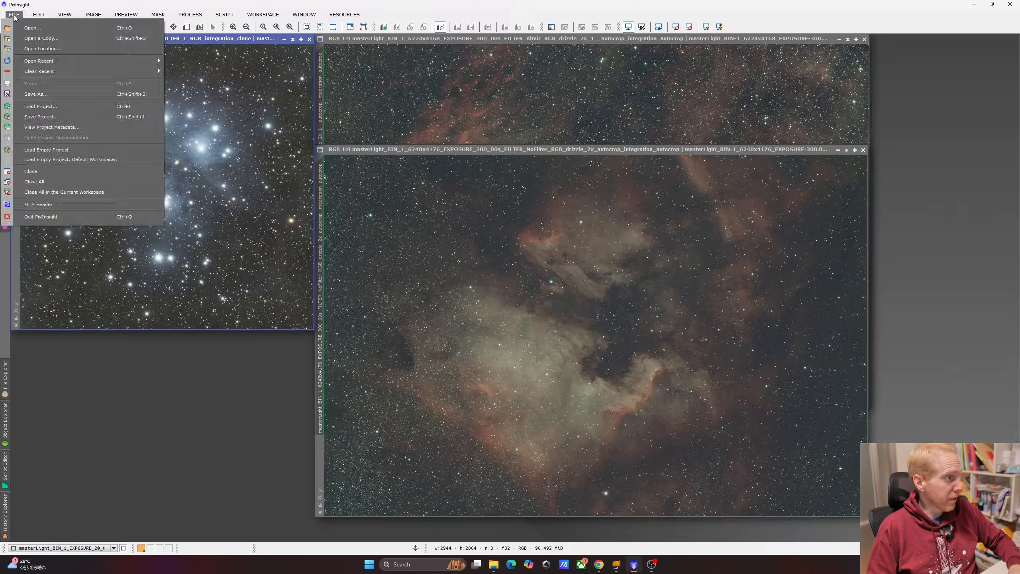
pyautogui.click(36, 93)
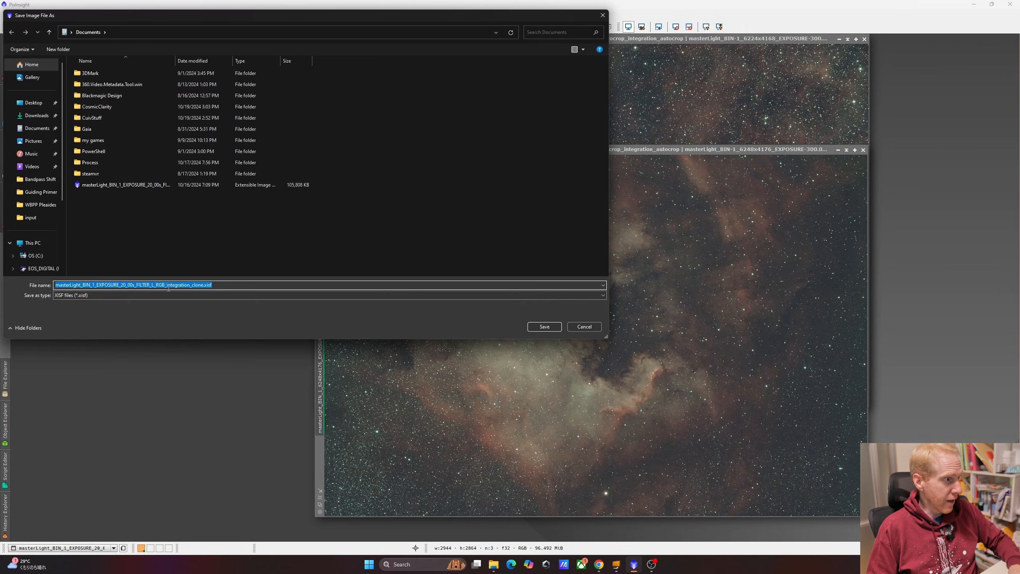
pyautogui.click(136, 297)
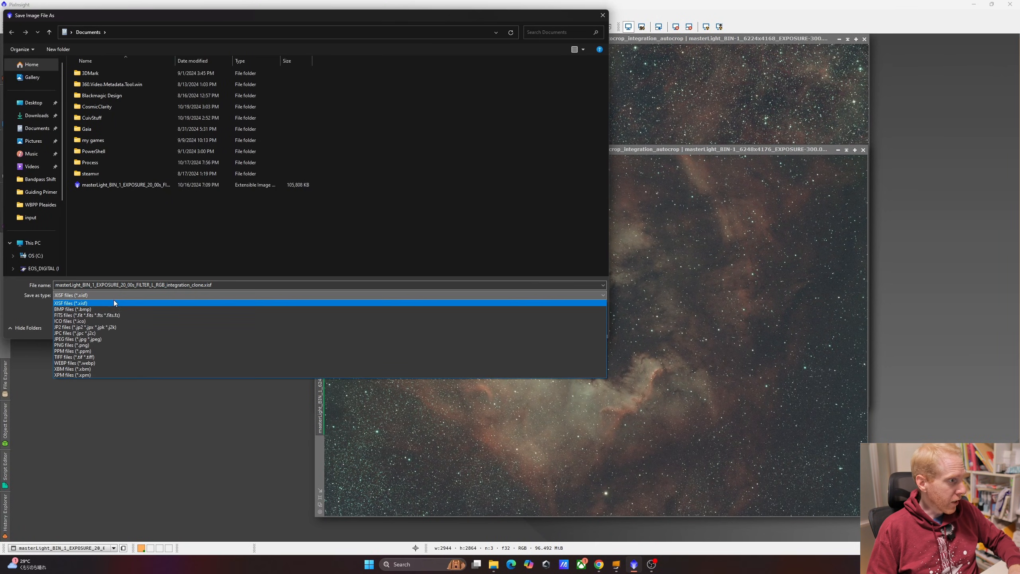
pyautogui.click(75, 351)
pyautogui.click(547, 326)
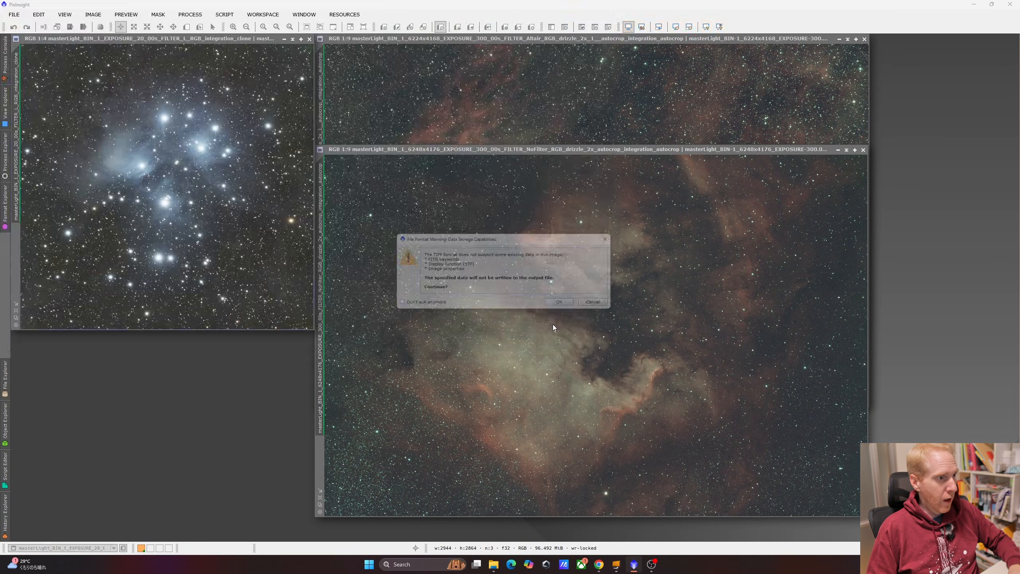
pyautogui.click(565, 307)
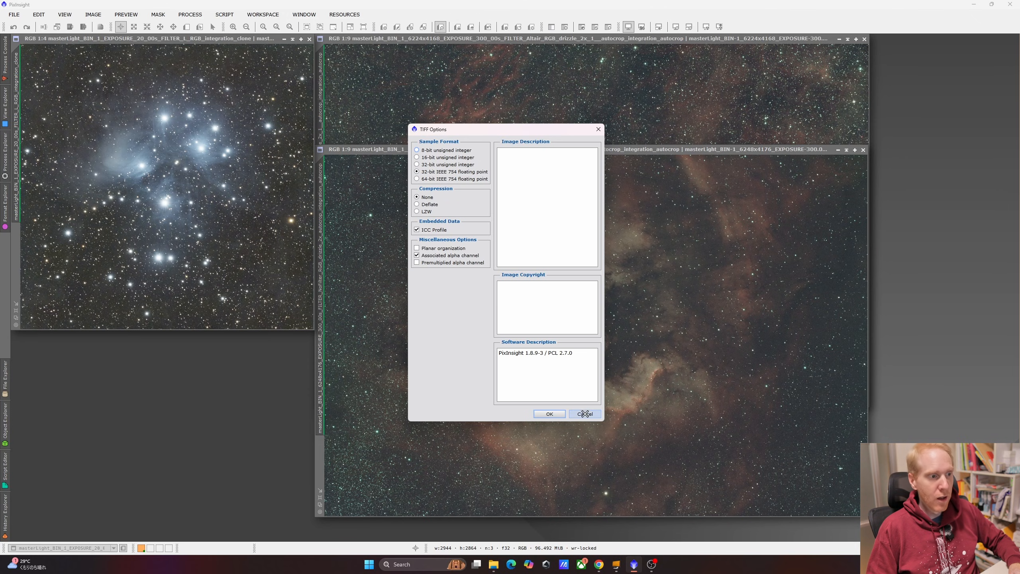
pyautogui.click(550, 414)
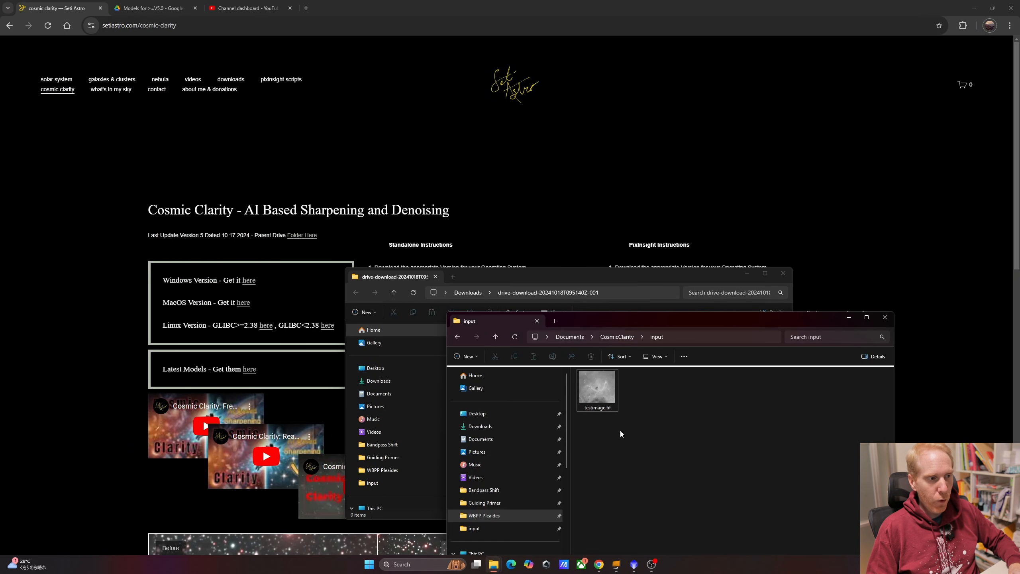
# Run setiastrocosmicclarity.exe from the CosmicClarity folder and submit sharpening in Both mode with GPU acceleration, PSF 3.0 and both amounts 0.90.
pyautogui.moveTo(618, 416); pyautogui.dragTo(588, 382)
pyautogui.moveTo(684, 319); pyautogui.dragTo(626, 202)
pyautogui.moveTo(590, 317); pyautogui.dragTo(521, 253)
pyautogui.click(607, 296)
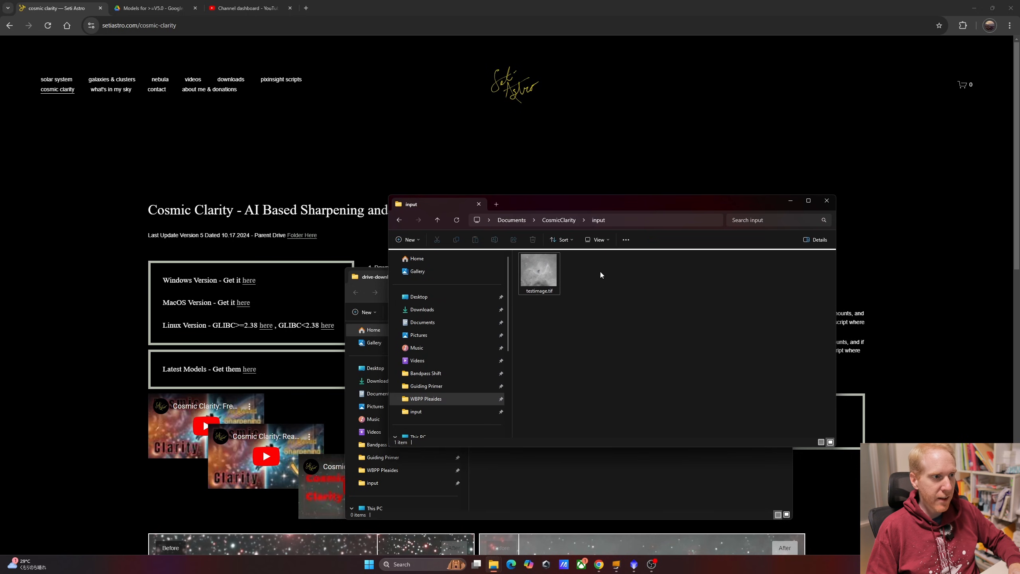
pyautogui.click(564, 222)
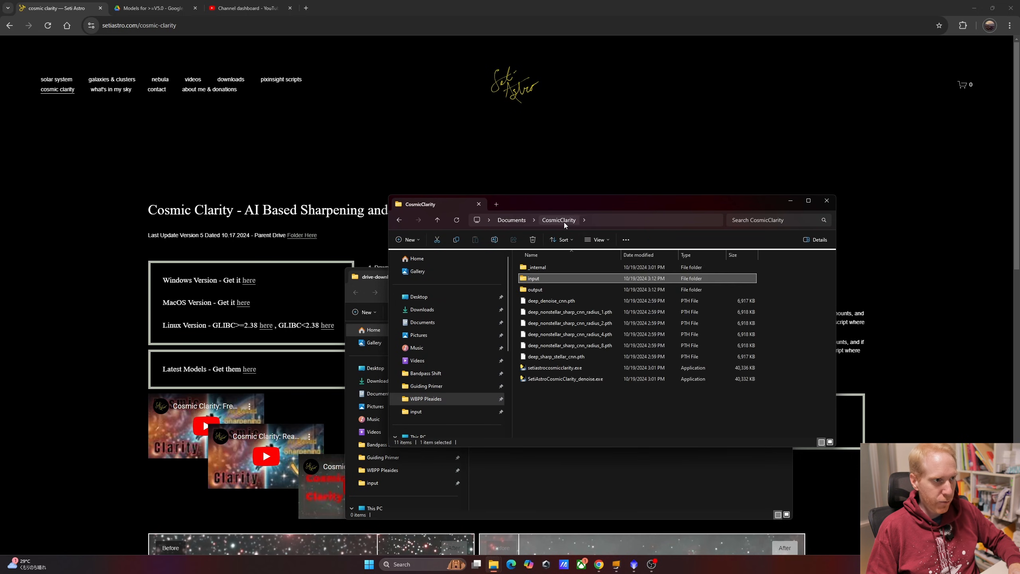
pyautogui.click(616, 413)
pyautogui.click(544, 367)
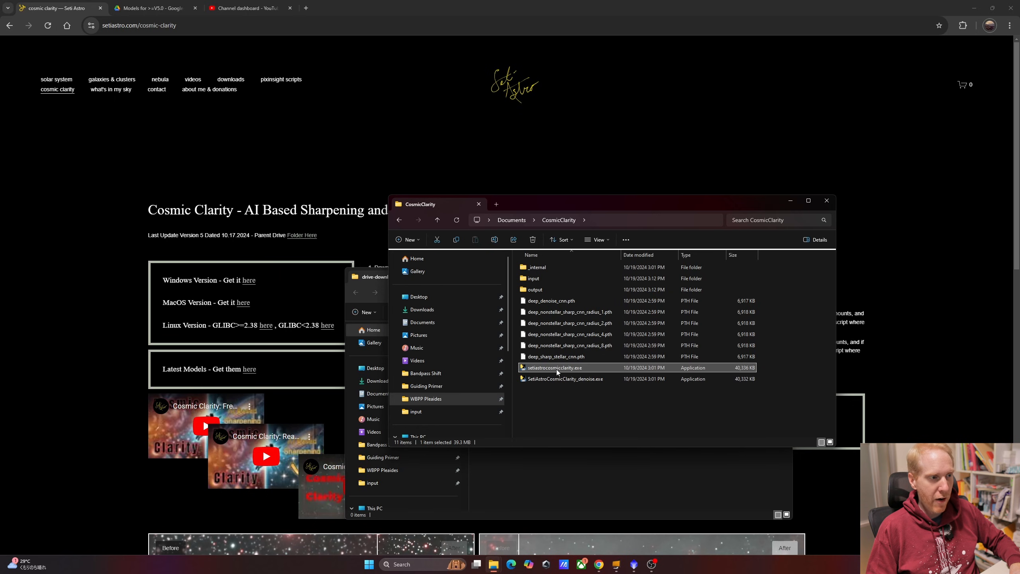
pyautogui.doubleClick(556, 369)
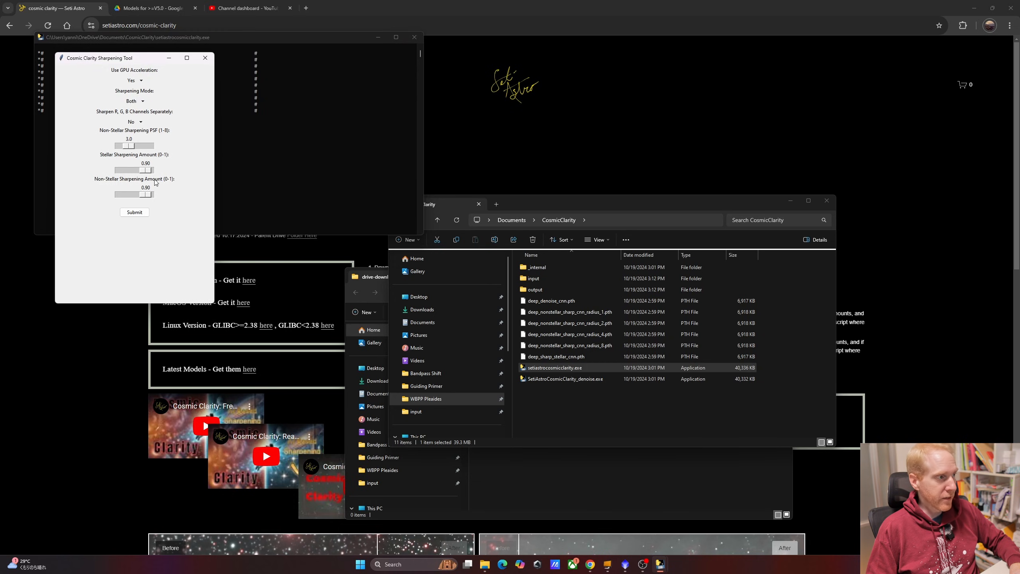
pyautogui.click(135, 213)
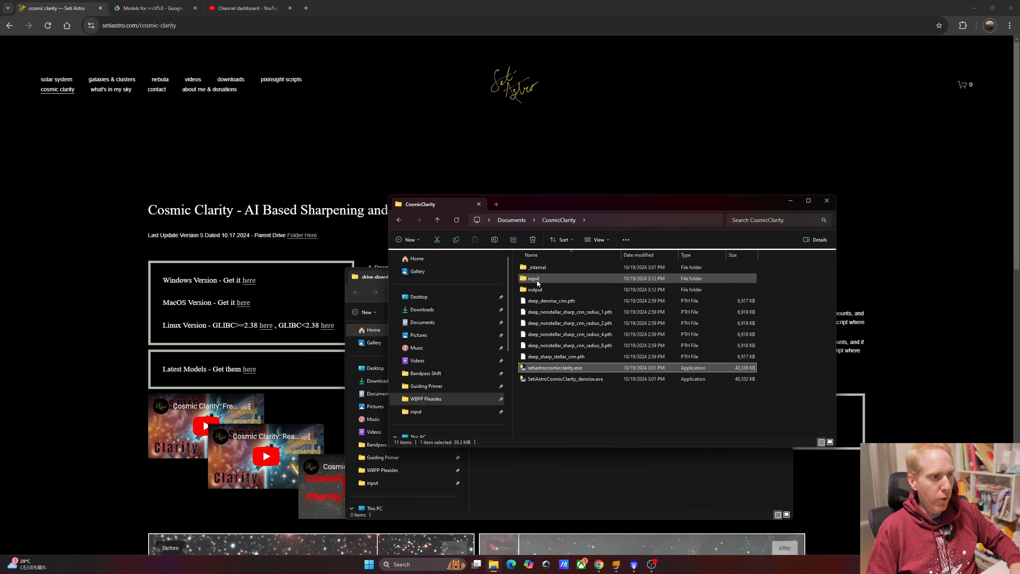
# View testimage_sharpened.tif from the output folder and return to the CosmicClarity folder.
pyautogui.doubleClick(534, 289)
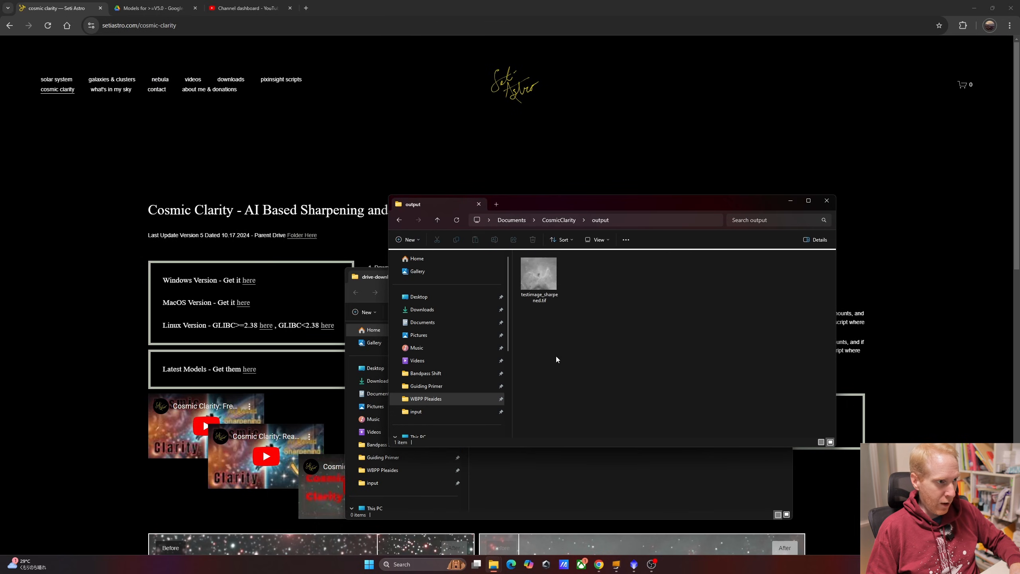
pyautogui.moveTo(581, 325); pyautogui.dragTo(527, 266)
pyautogui.click(576, 335)
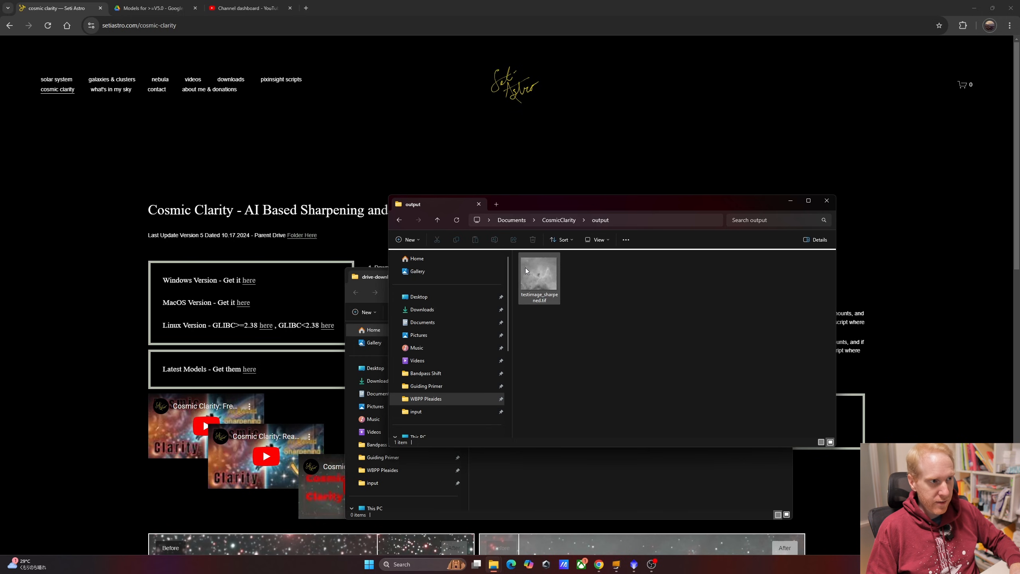
pyautogui.doubleClick(538, 277)
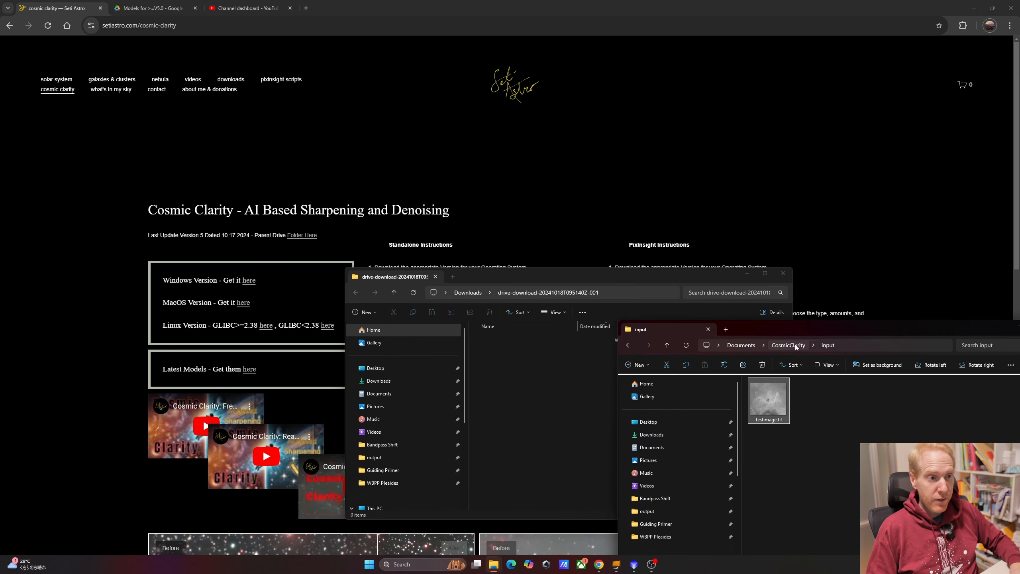
pyautogui.click(783, 347)
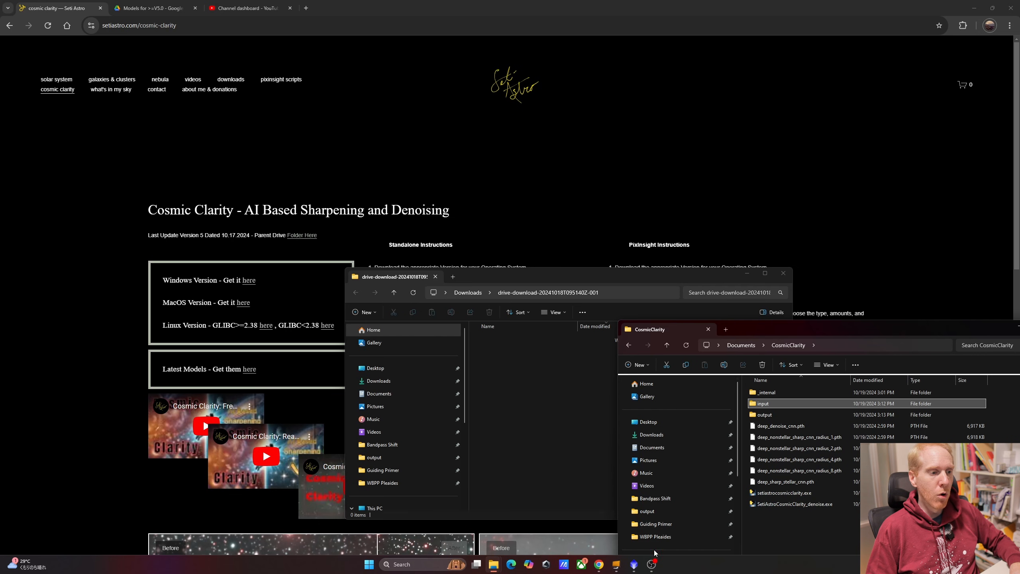
pyautogui.click(633, 564)
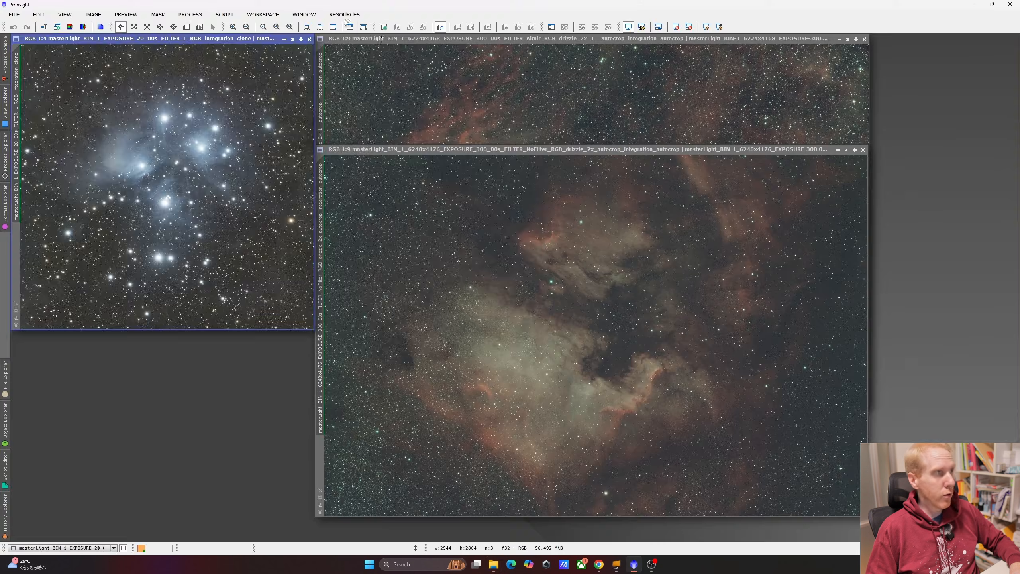
pyautogui.click(345, 14)
pyautogui.moveTo(371, 66)
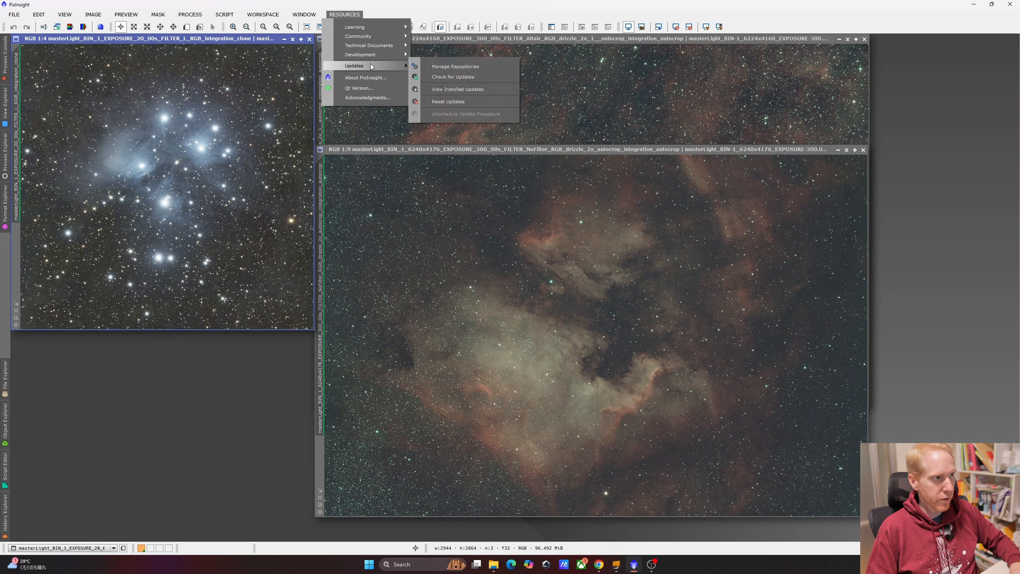
pyautogui.click(463, 67)
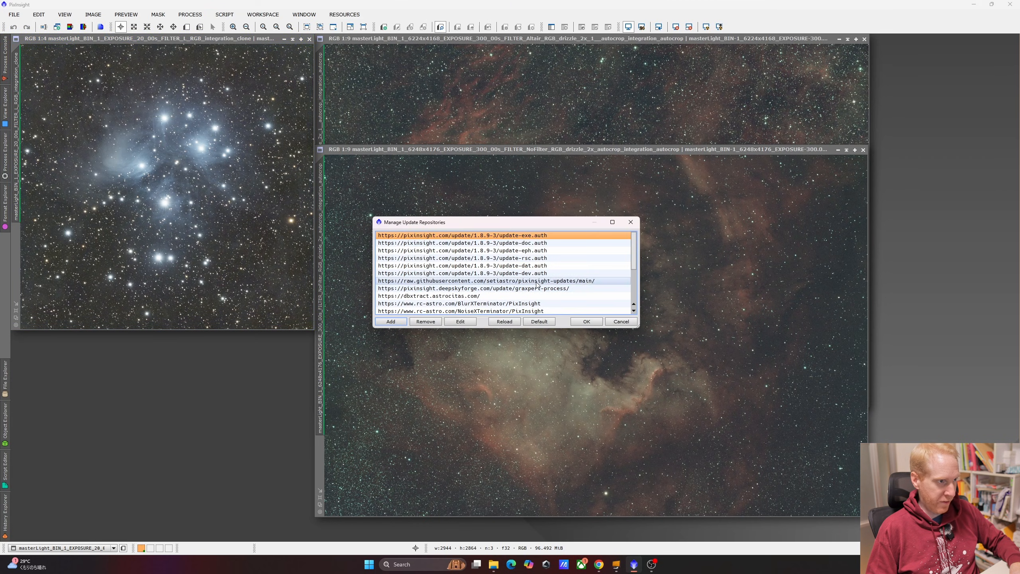
pyautogui.scroll(-3, 537, 284)
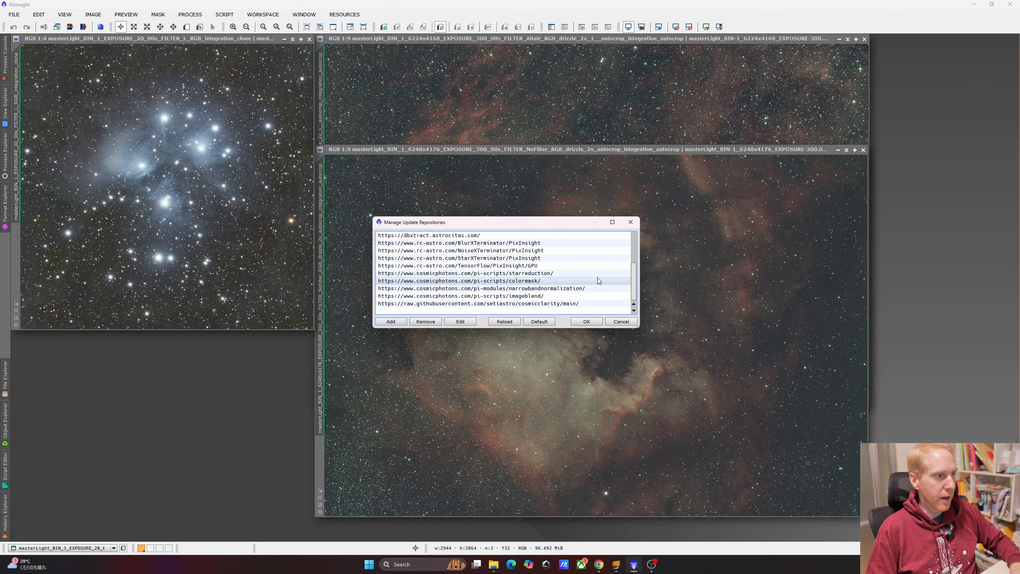
pyautogui.click(481, 304)
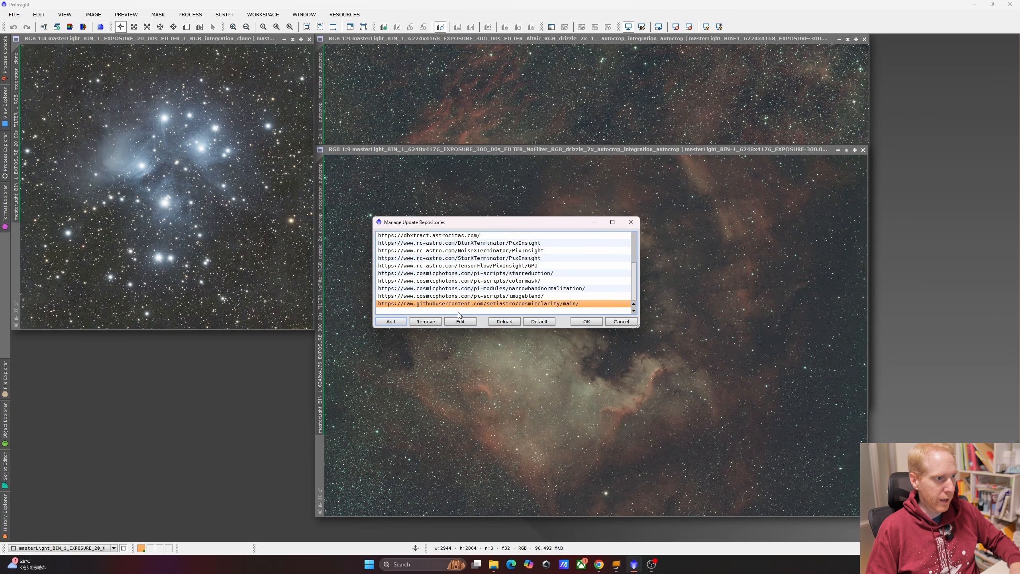
pyautogui.click(395, 322)
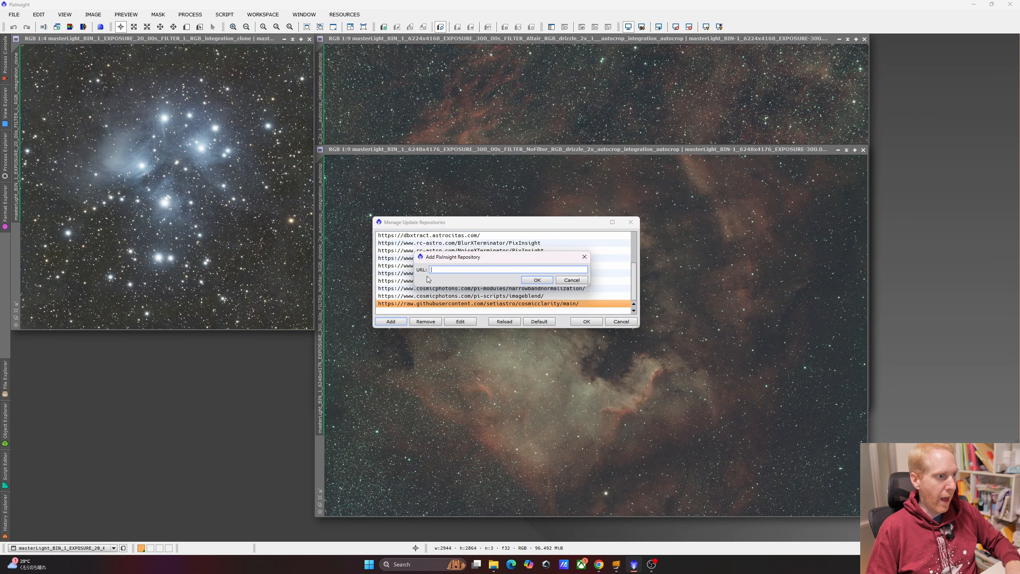
pyautogui.write('https://raw.githubusercontent.com/setiastro/cosmicclarity/main/')
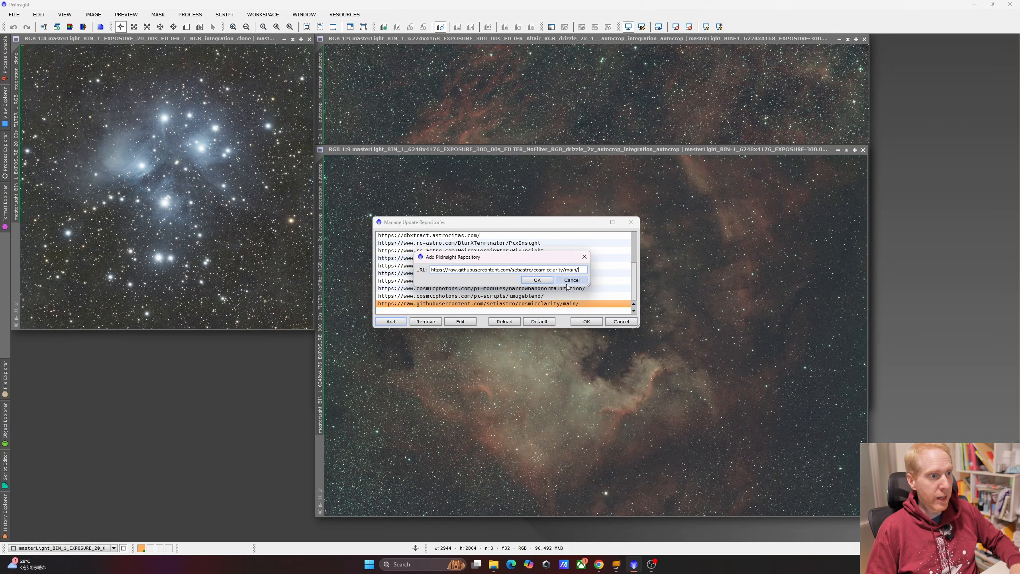
# Switch to the browser, highlight the PixInsight script interface repository URL on the Cosmic Clarity page, and return to PixInsight.
pyautogui.moveTo(599, 572)
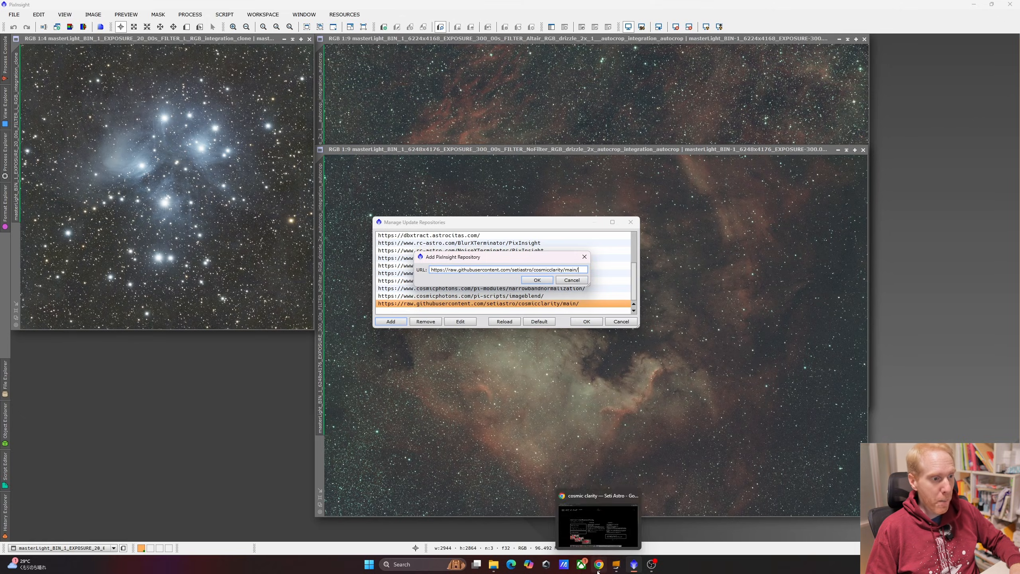
pyautogui.click(580, 508)
pyautogui.moveTo(813, 430); pyautogui.dragTo(616, 433)
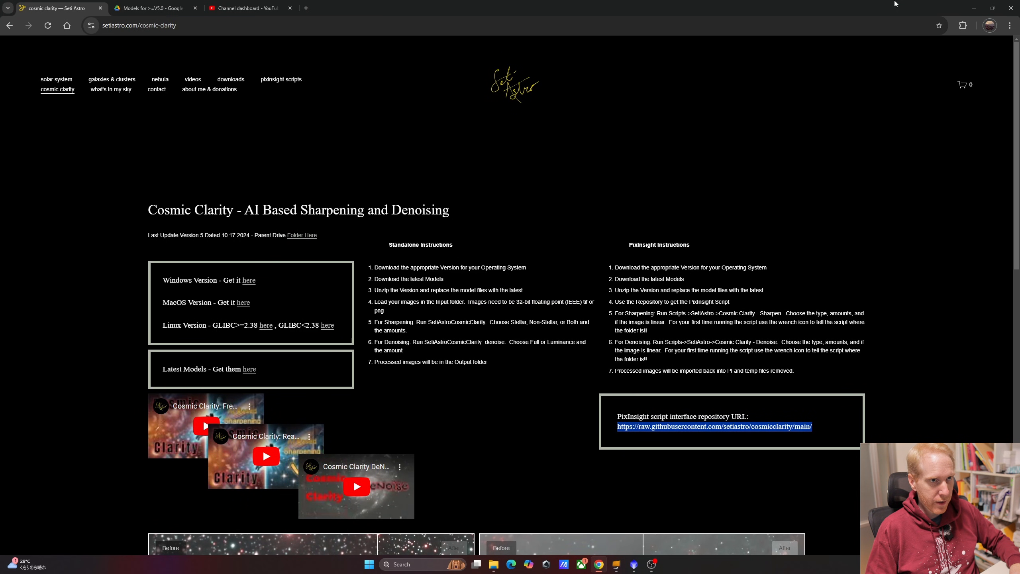
pyautogui.click(974, 8)
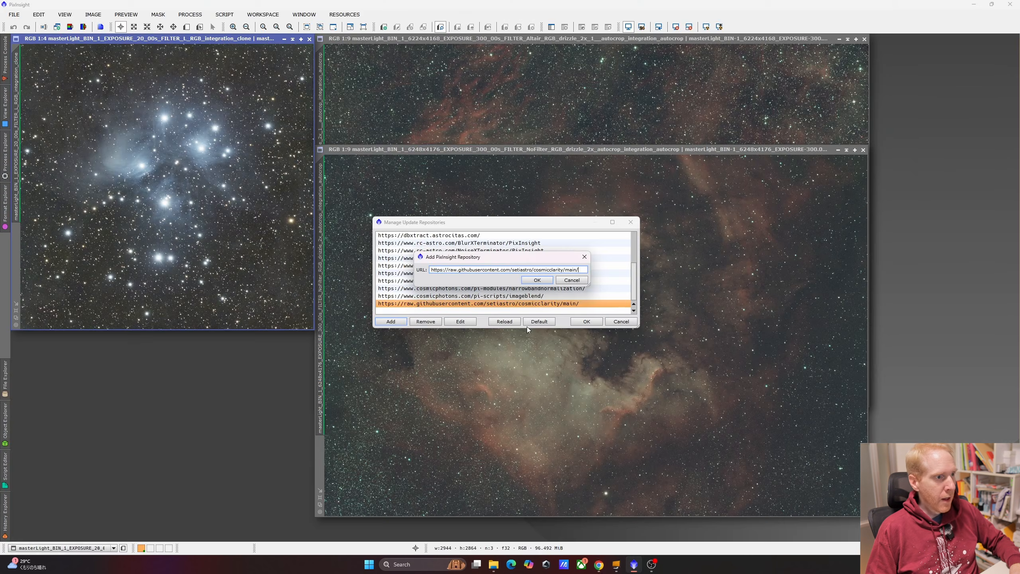
# Try adding and removing the cosmicclarity repository entry, and discard the changes to the update repository list.
pyautogui.click(542, 281)
pyautogui.click(429, 304)
pyautogui.click(430, 321)
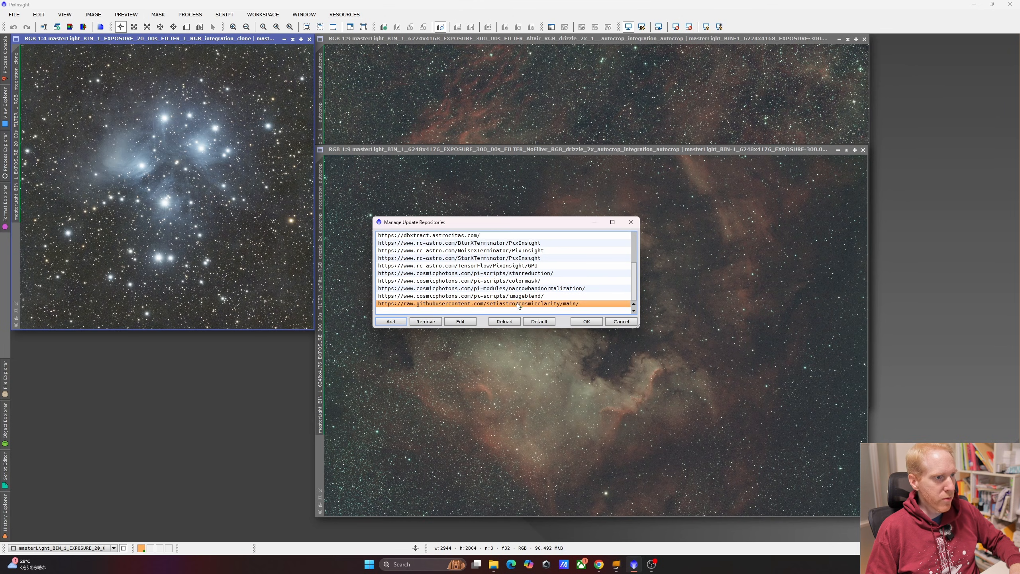
pyautogui.click(630, 324)
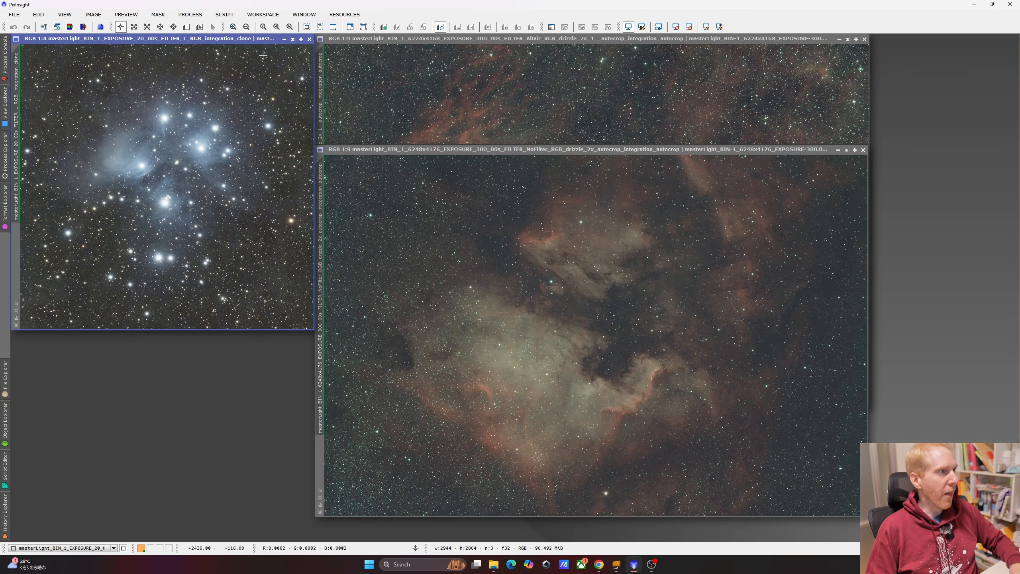
# Check the configured repositories for PixInsight updates.
pyautogui.click(344, 14)
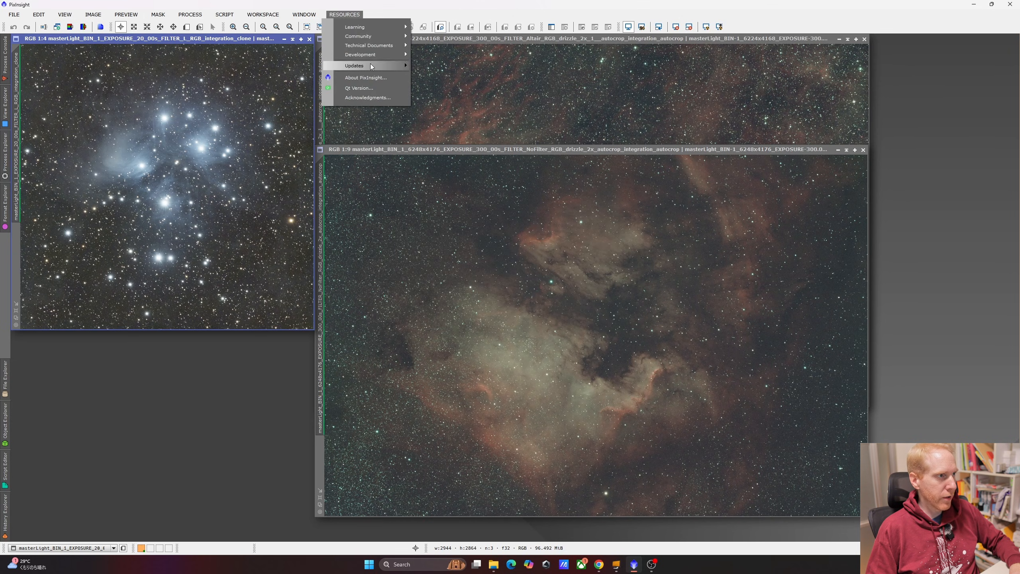
pyautogui.moveTo(369, 66)
pyautogui.click(451, 68)
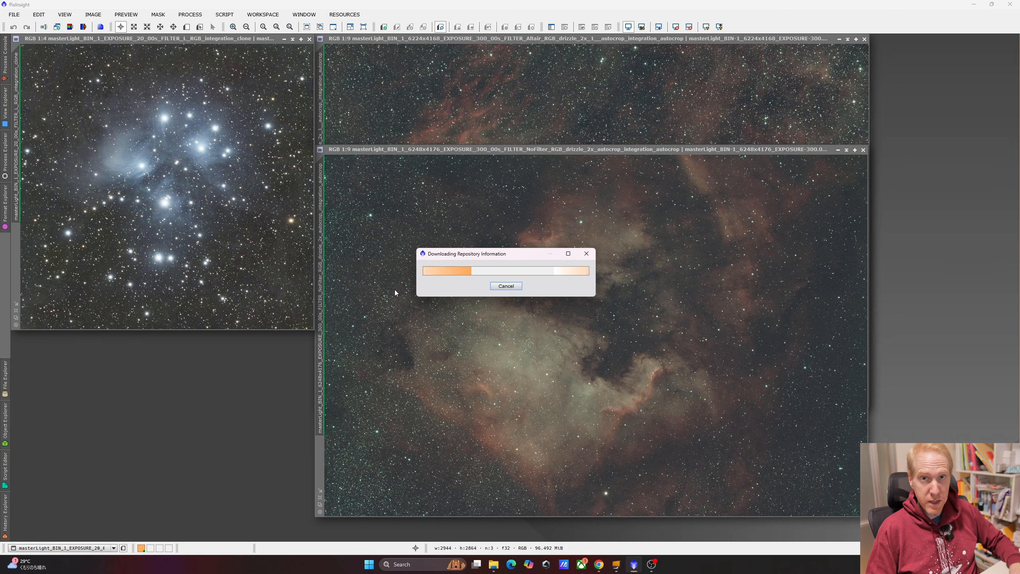
pyautogui.click(224, 15)
pyautogui.moveTo(260, 136)
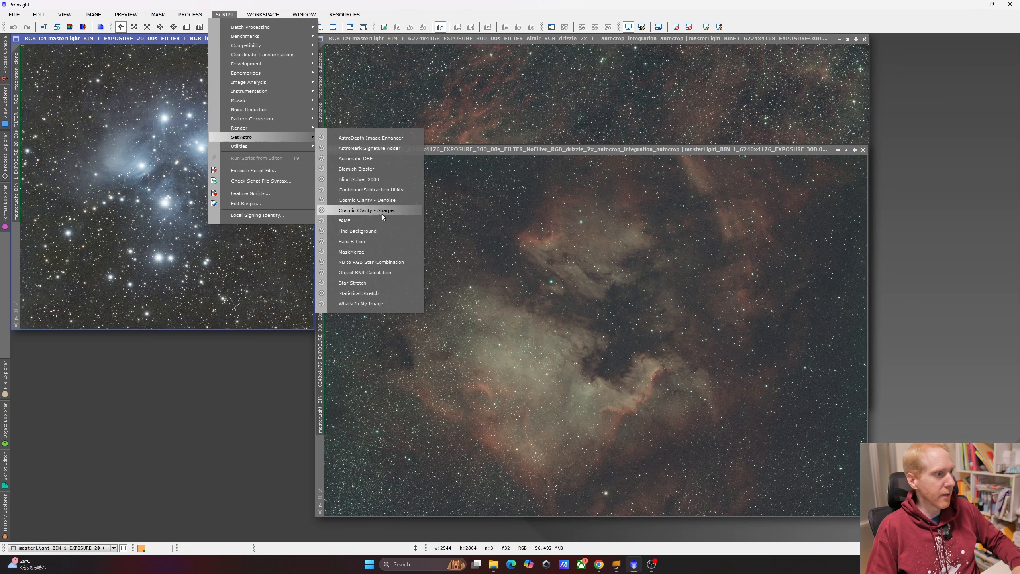
pyautogui.click(942, 242)
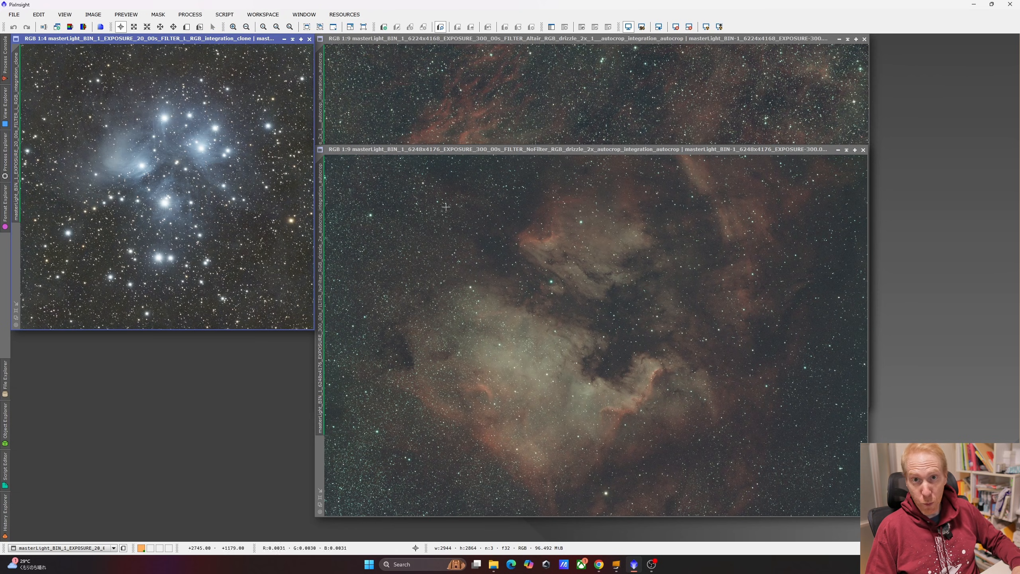
pyautogui.click(586, 109)
pyautogui.click(89, 143)
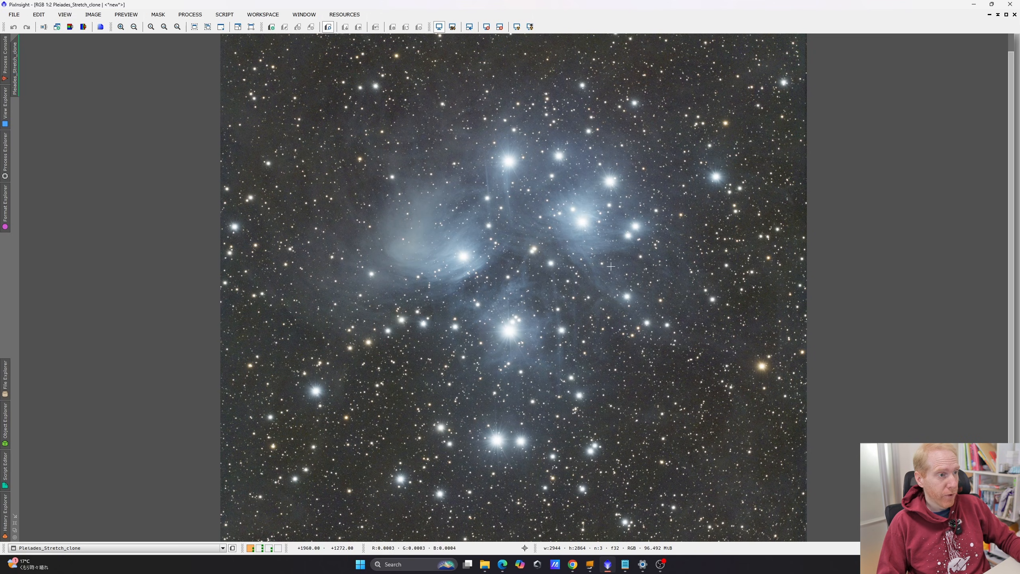
# Start the Cosmic Clarity - Sharpen script and review its stellar amount, non-stellar amount and non-stellar feature size settings.
pyautogui.click(225, 15)
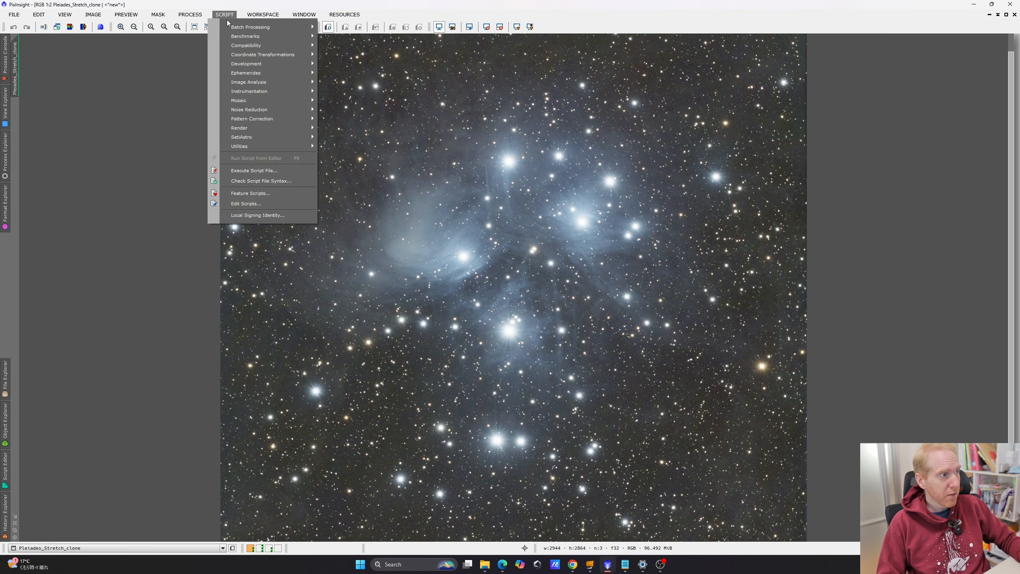
pyautogui.moveTo(260, 139)
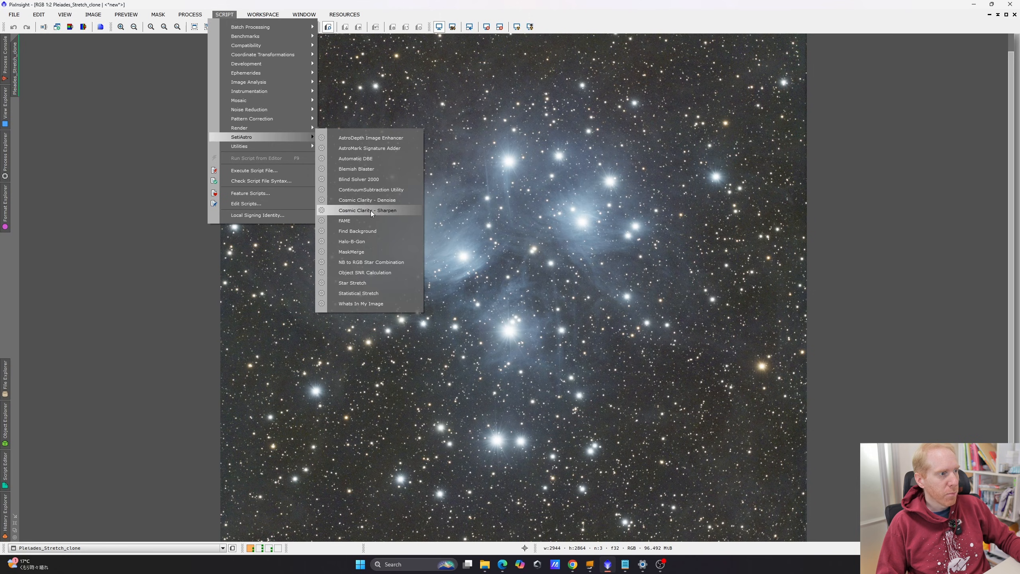
pyautogui.click(359, 210)
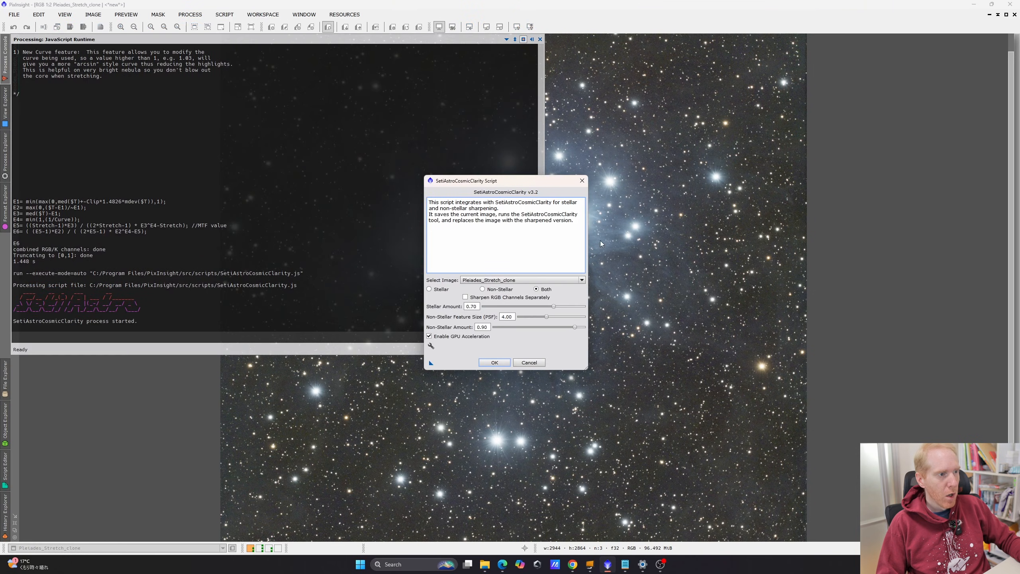
pyautogui.moveTo(477, 306); pyautogui.dragTo(466, 306)
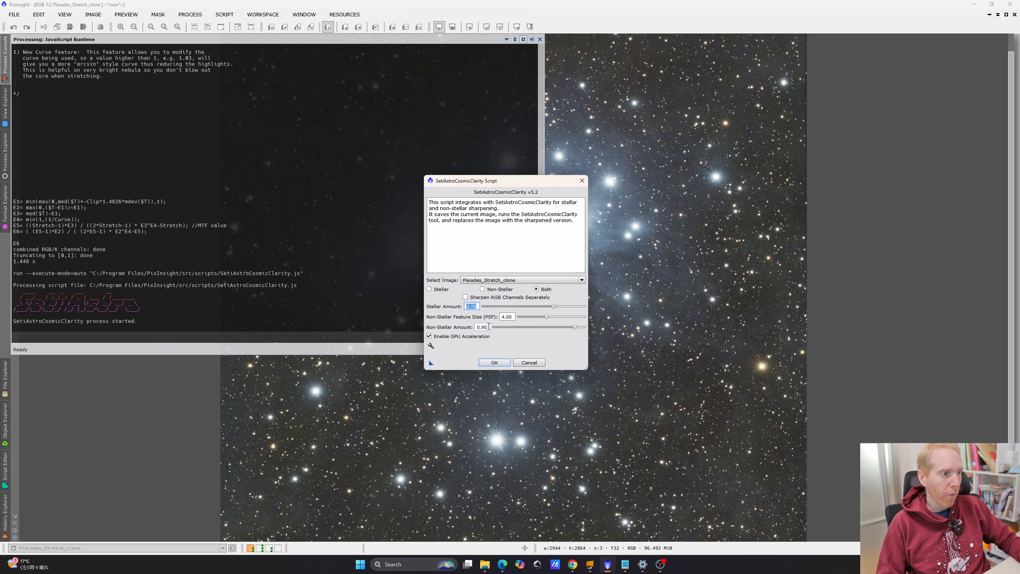
pyautogui.moveTo(490, 327); pyautogui.dragTo(457, 324)
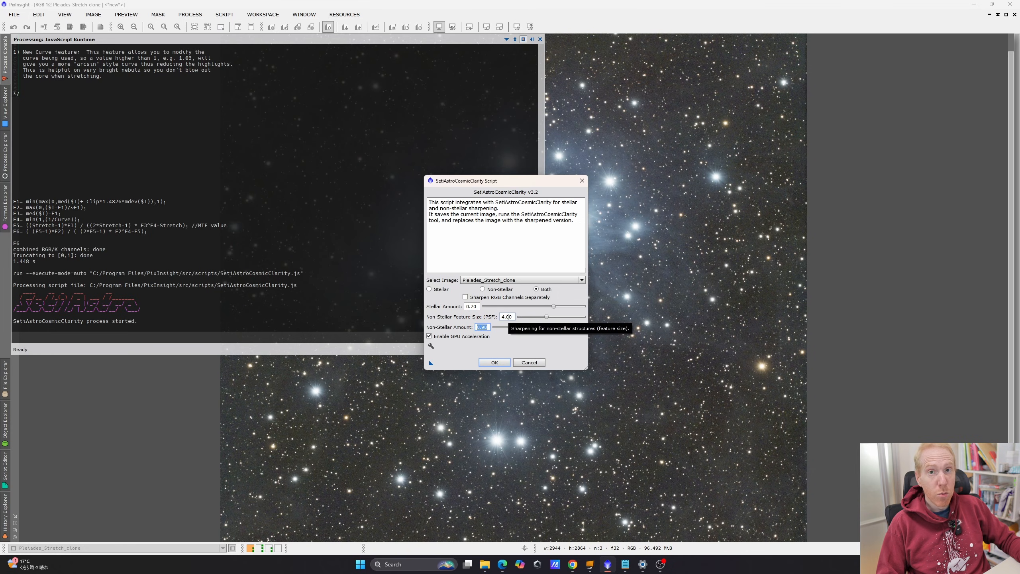
pyautogui.moveTo(514, 317); pyautogui.dragTo(487, 317)
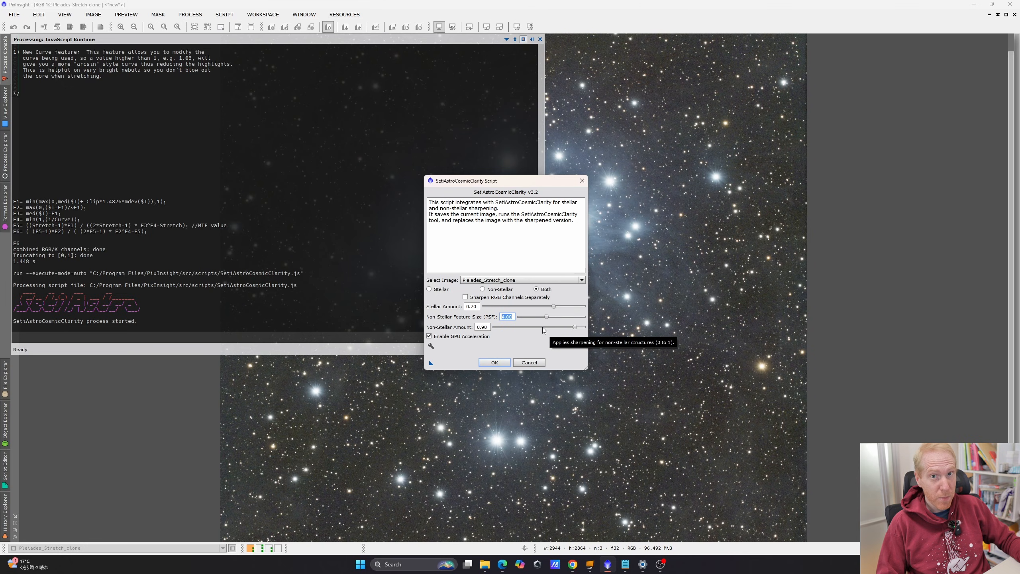
# Check which Cosmic Clarity folder the sharpening script is set to use, and close the script without running it.
pyautogui.click(430, 346)
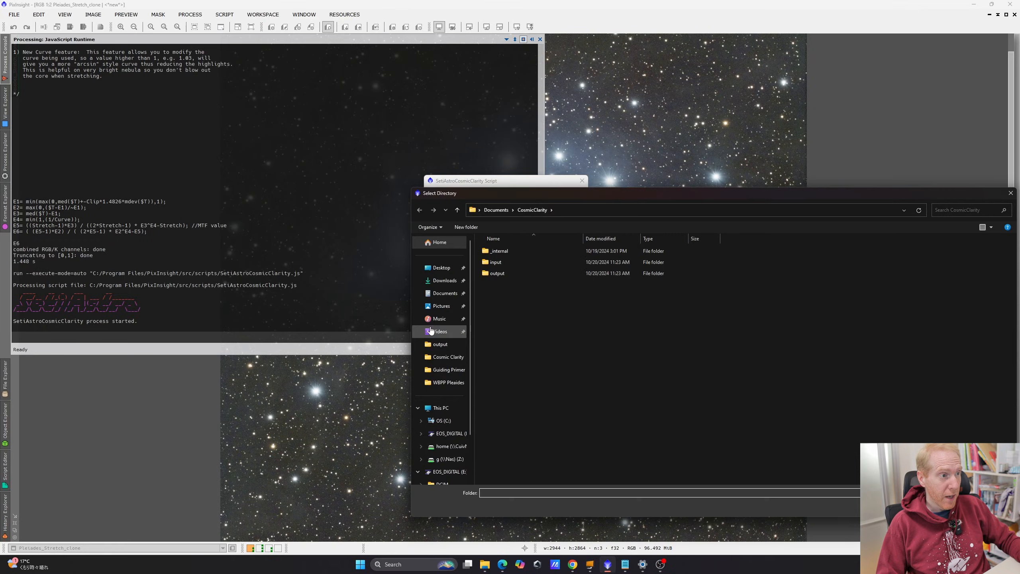
pyautogui.click(557, 210)
pyautogui.click(597, 212)
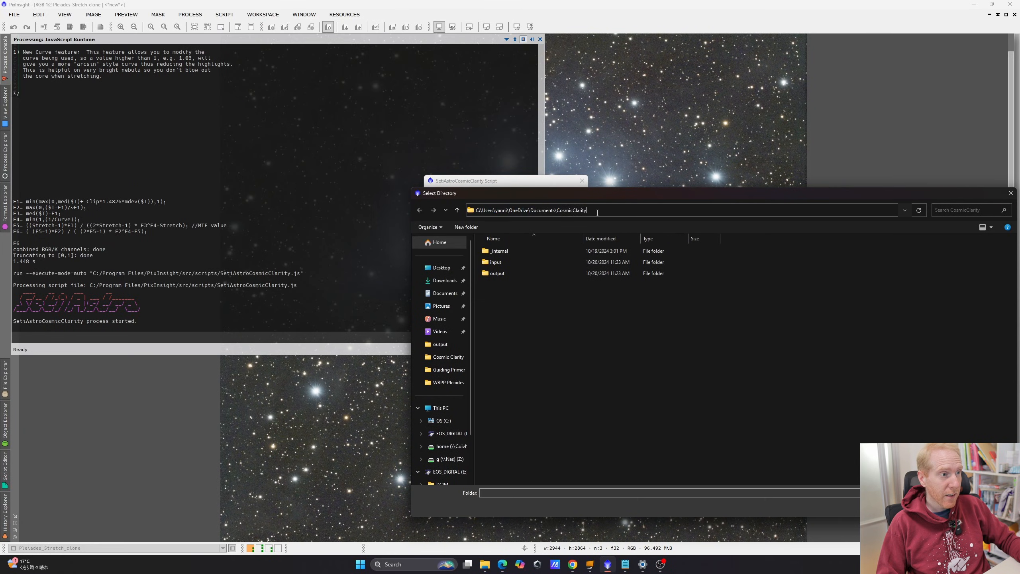
pyautogui.moveTo(596, 209); pyautogui.dragTo(448, 210)
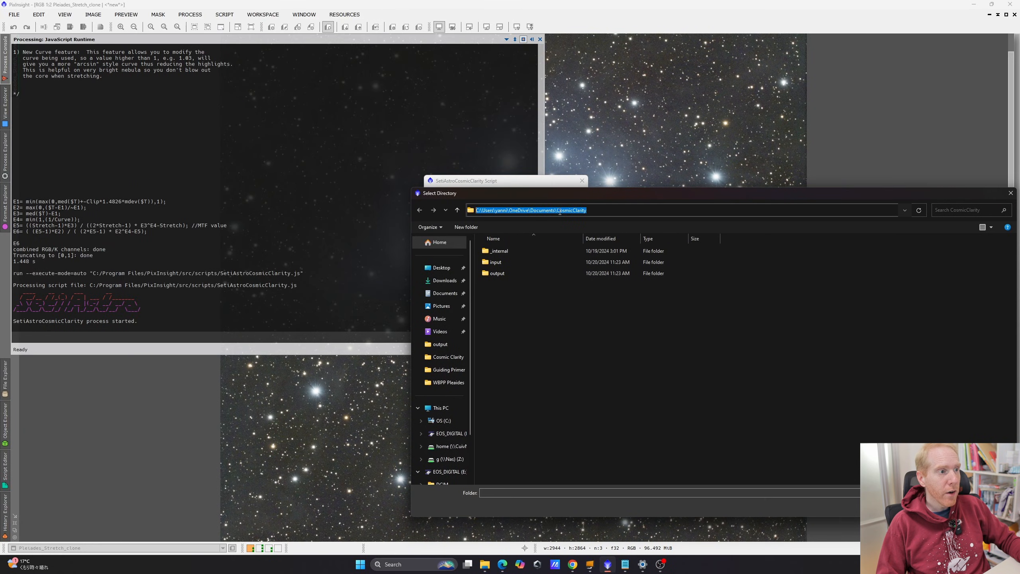
pyautogui.click(596, 210)
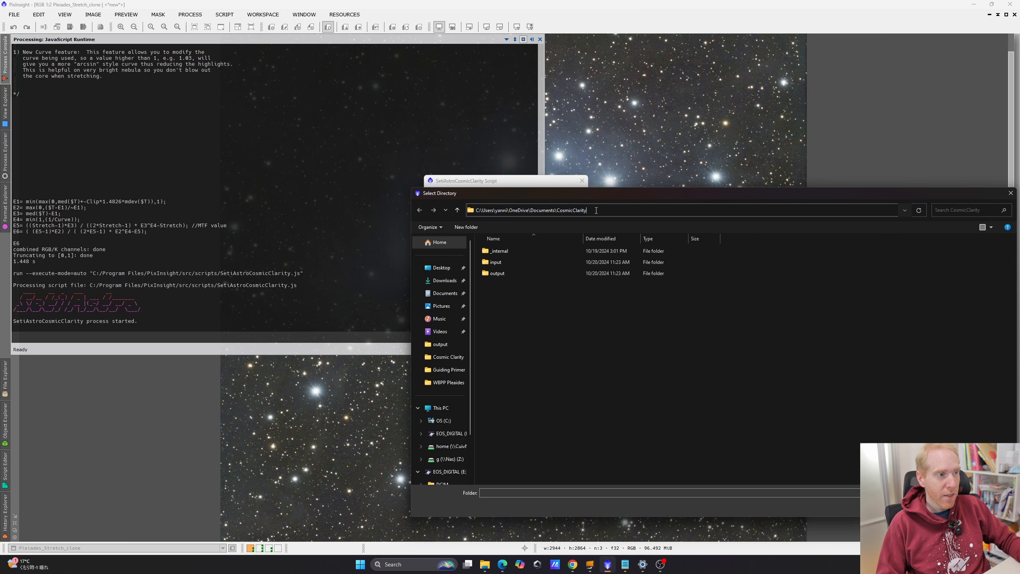
pyautogui.click(992, 507)
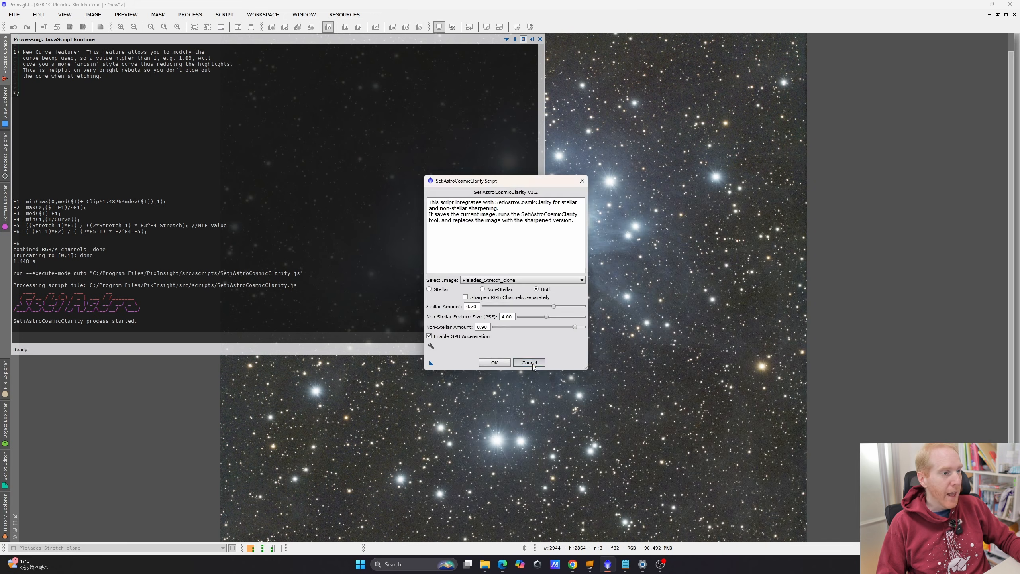
pyautogui.click(531, 363)
# Start the Cosmic Clarity - Denoise script and set its program directory to the CosmicClarity folder in Documents.
pyautogui.click(224, 14)
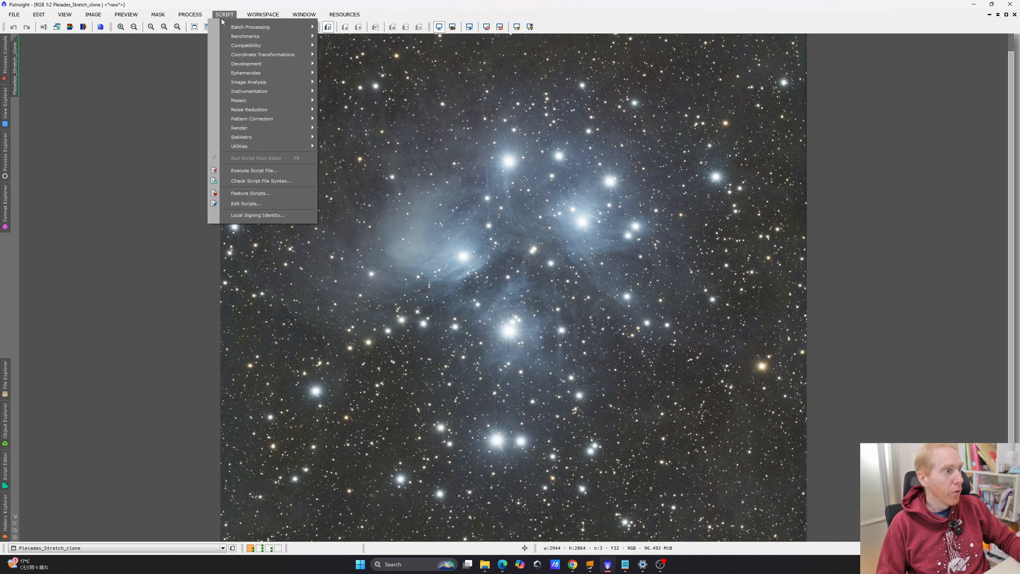
pyautogui.moveTo(243, 113)
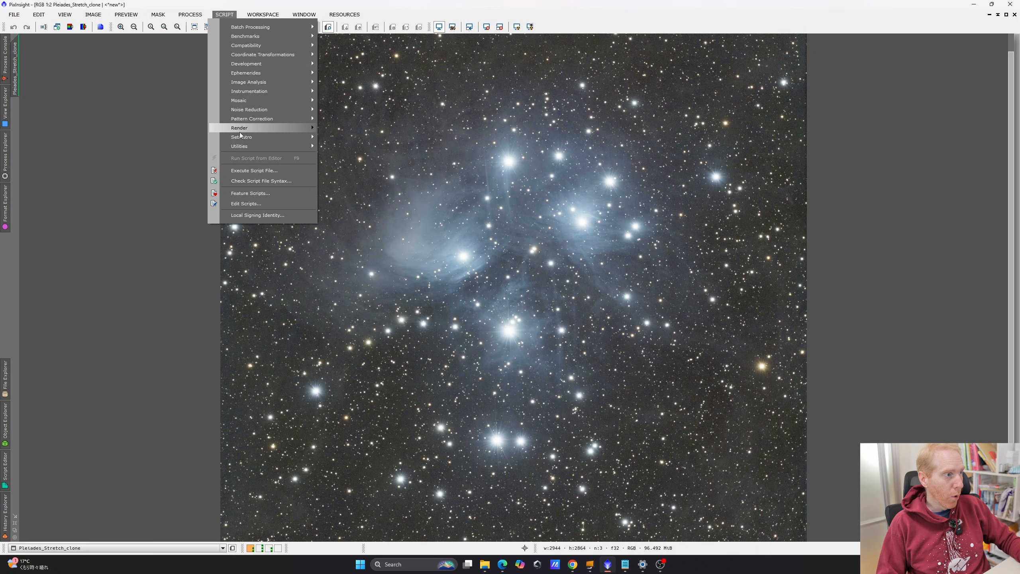
pyautogui.moveTo(245, 138)
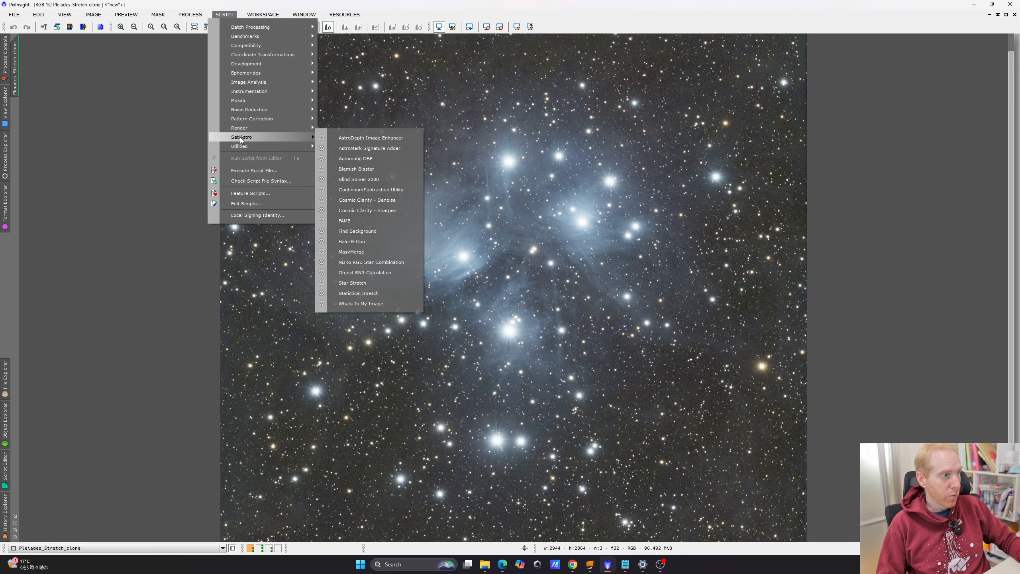
pyautogui.click(362, 199)
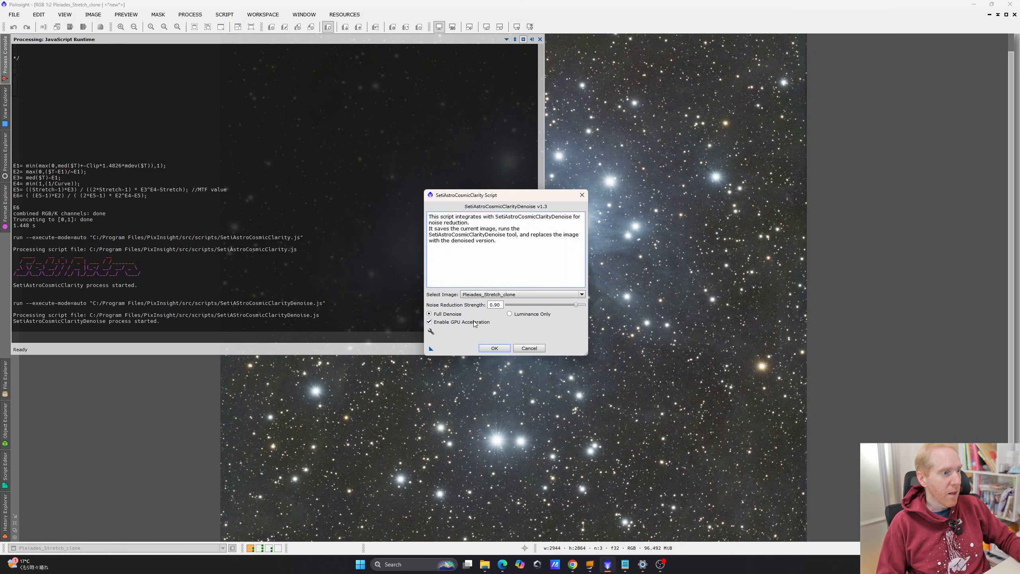
pyautogui.click(431, 332)
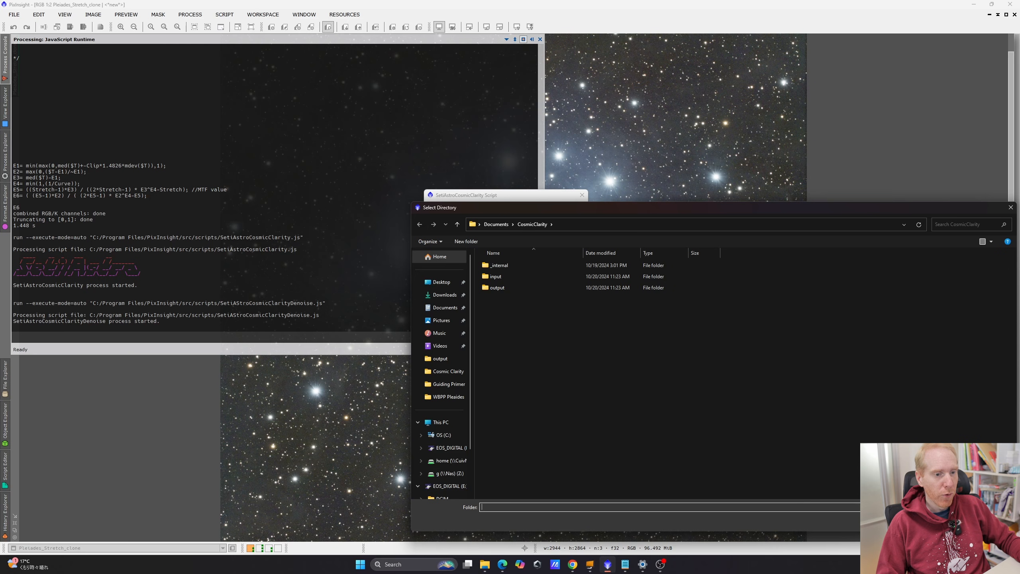
pyautogui.click(951, 520)
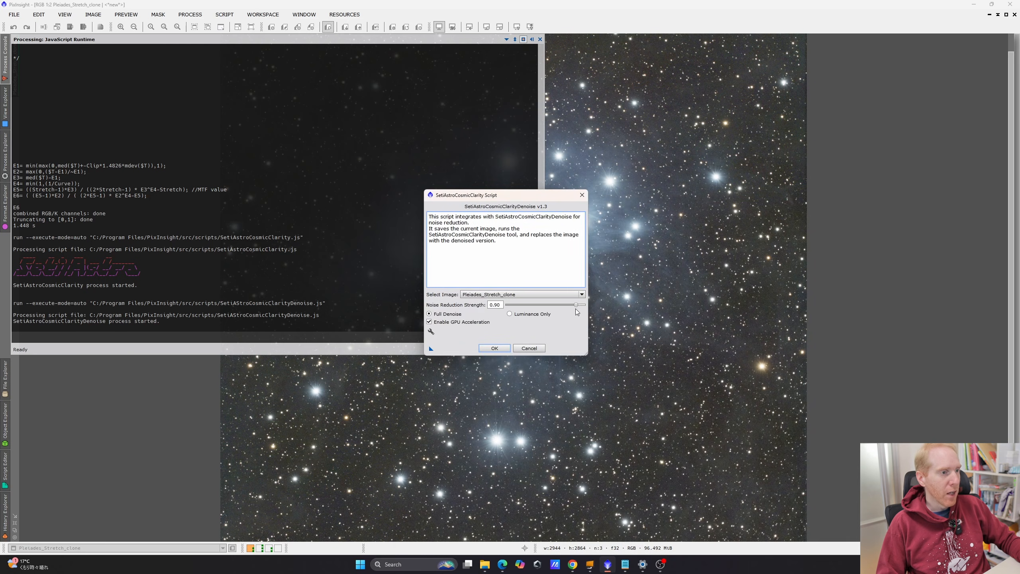
# Denoise Pleiades_Stretch_clone with the noise reduction strength lowered to about 0.8, and hide the process console.
pyautogui.moveTo(576, 305); pyautogui.dragTo(571, 305)
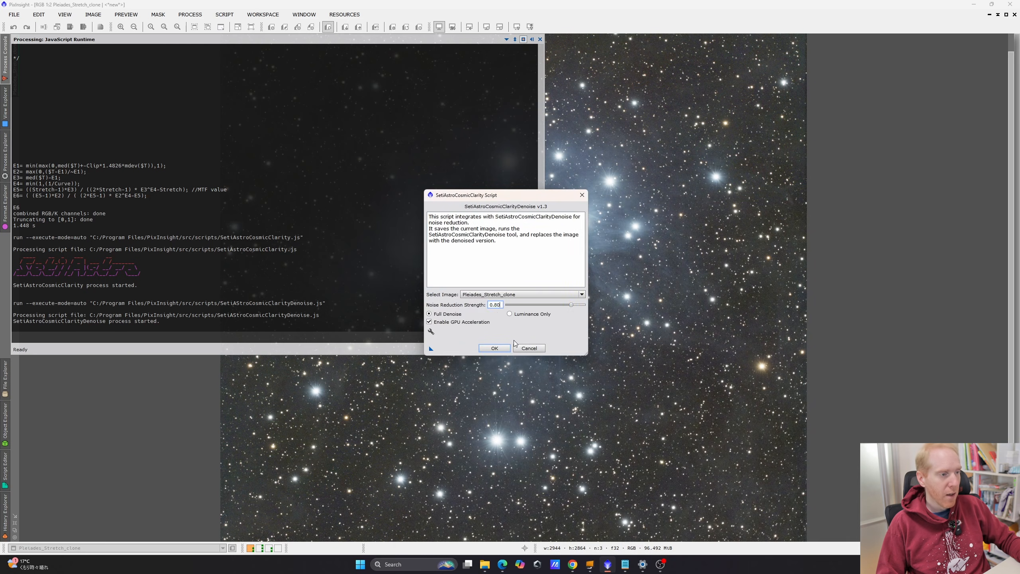
pyautogui.click(496, 352)
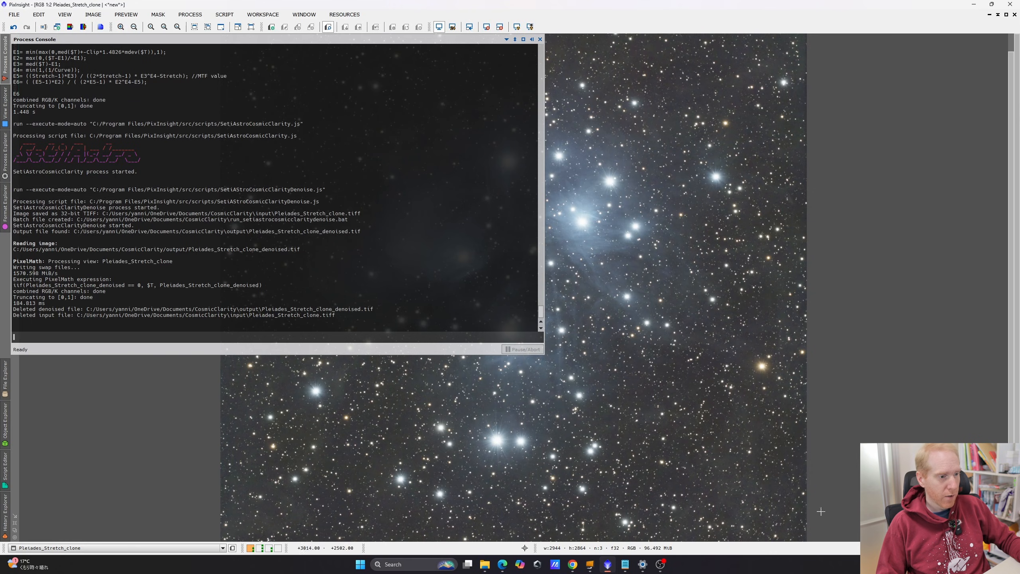
pyautogui.click(507, 39)
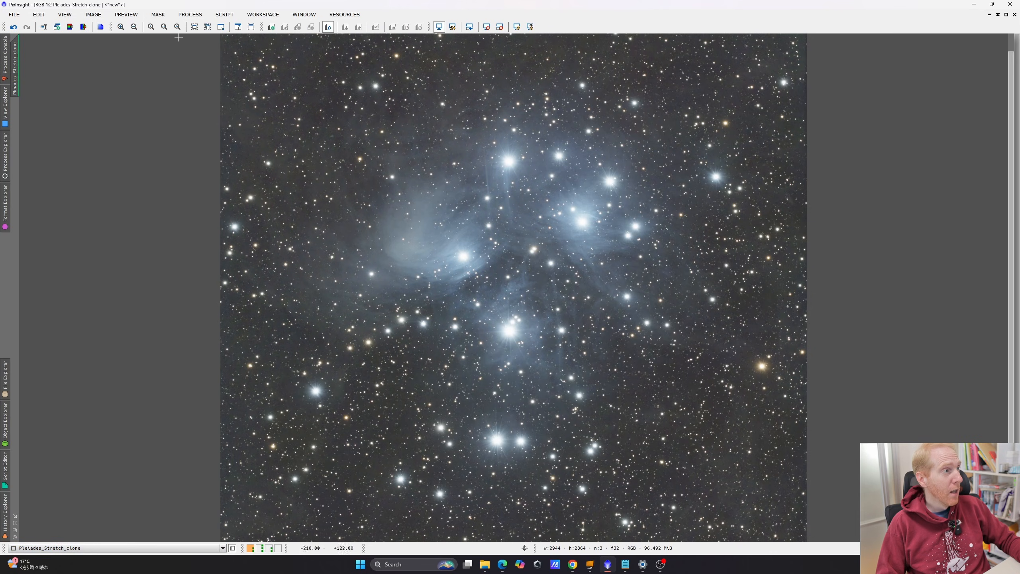
pyautogui.click(65, 15)
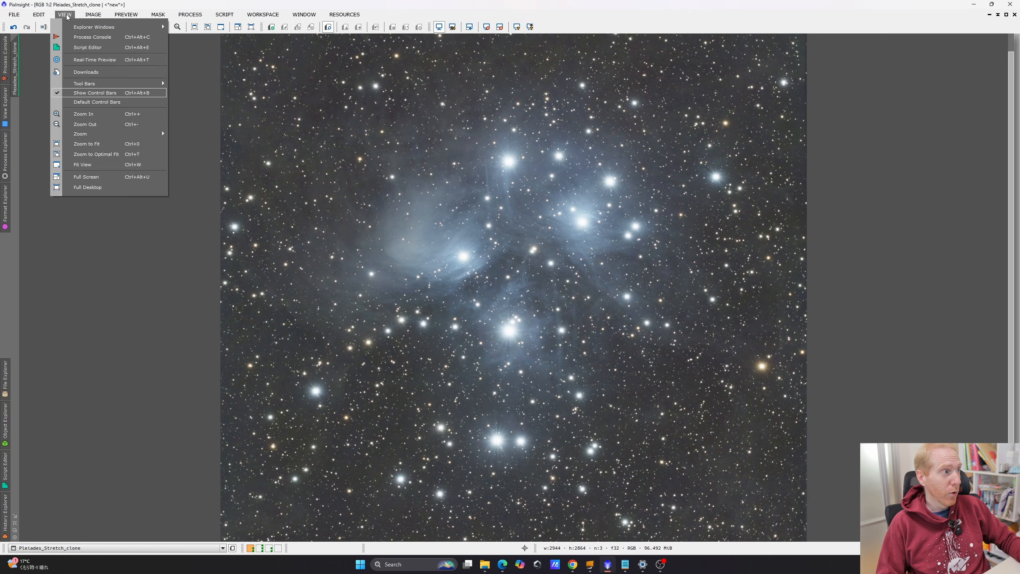
pyautogui.moveTo(96, 83)
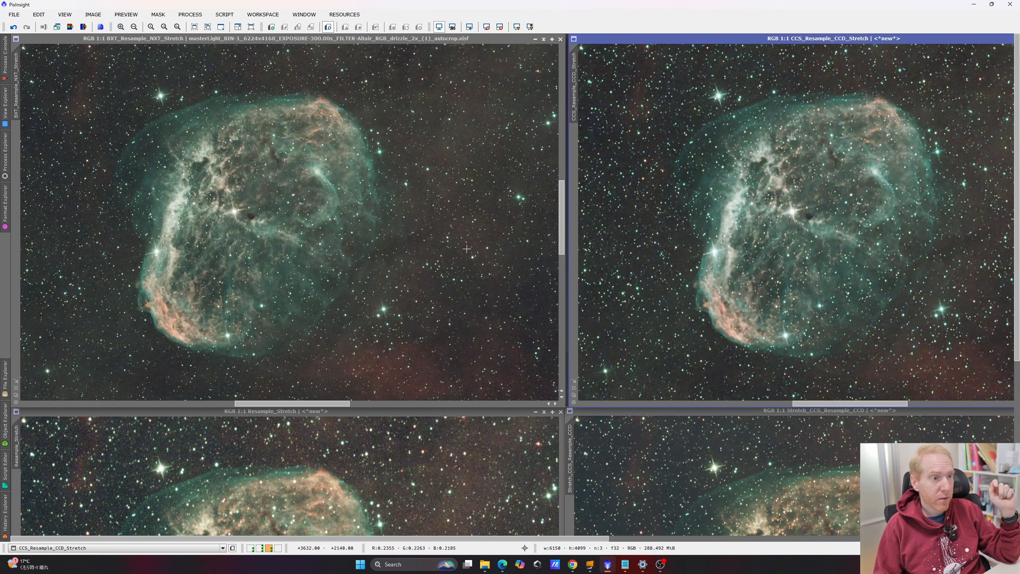
# Compare the BXT/NXT, Cosmic Clarity and plain stretched versions of the Heart and Pleiades images across their workspaces.
pyautogui.click(260, 548)
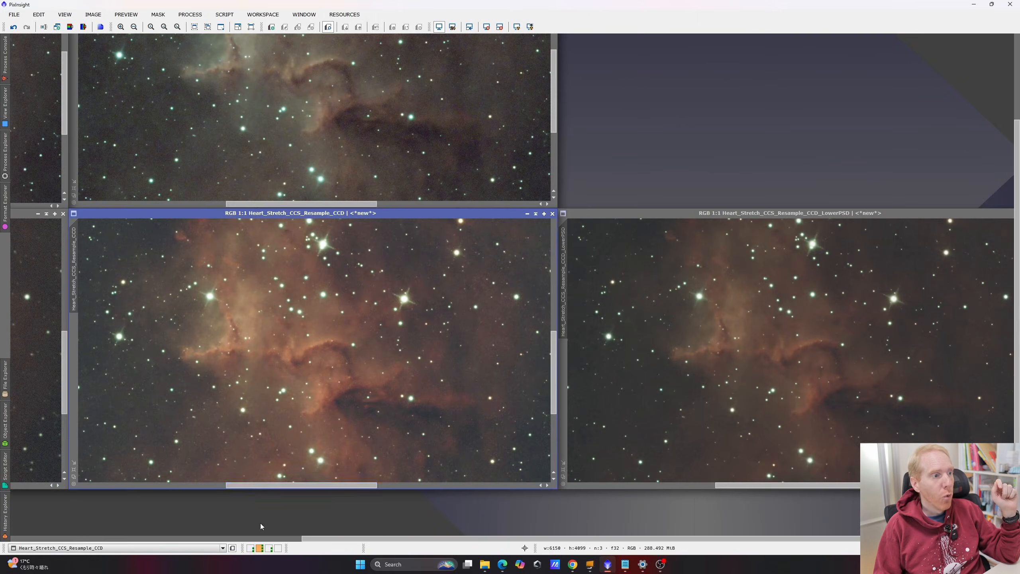
pyautogui.moveTo(480, 538); pyautogui.dragTo(159, 500)
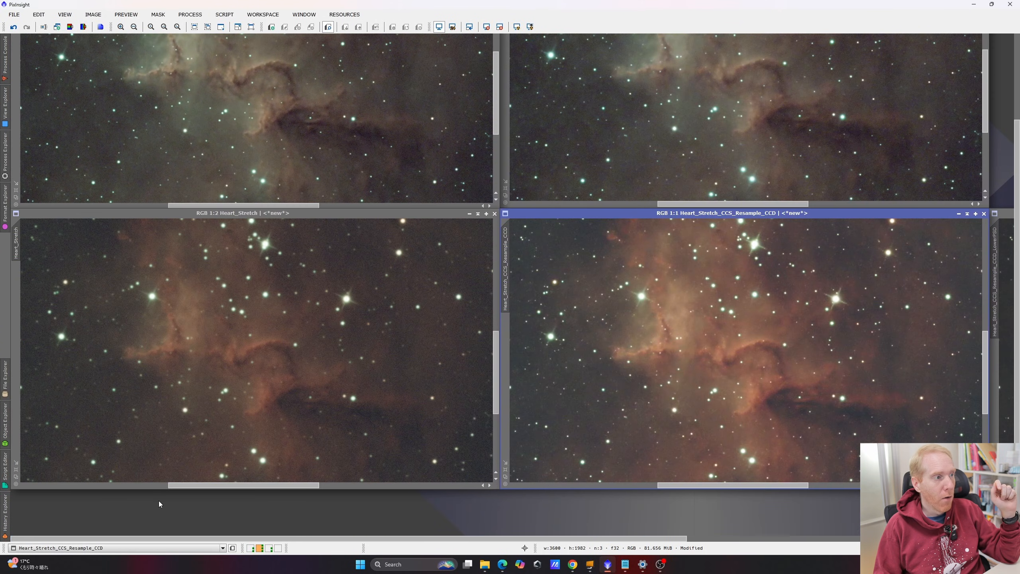
pyautogui.moveTo(1017, 386); pyautogui.dragTo(1017, 289)
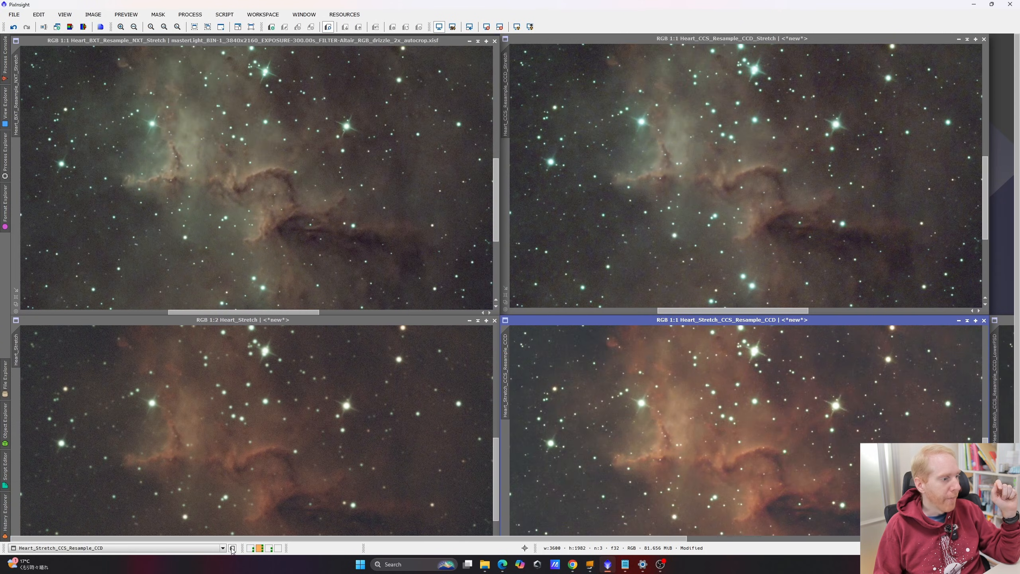
pyautogui.click(251, 548)
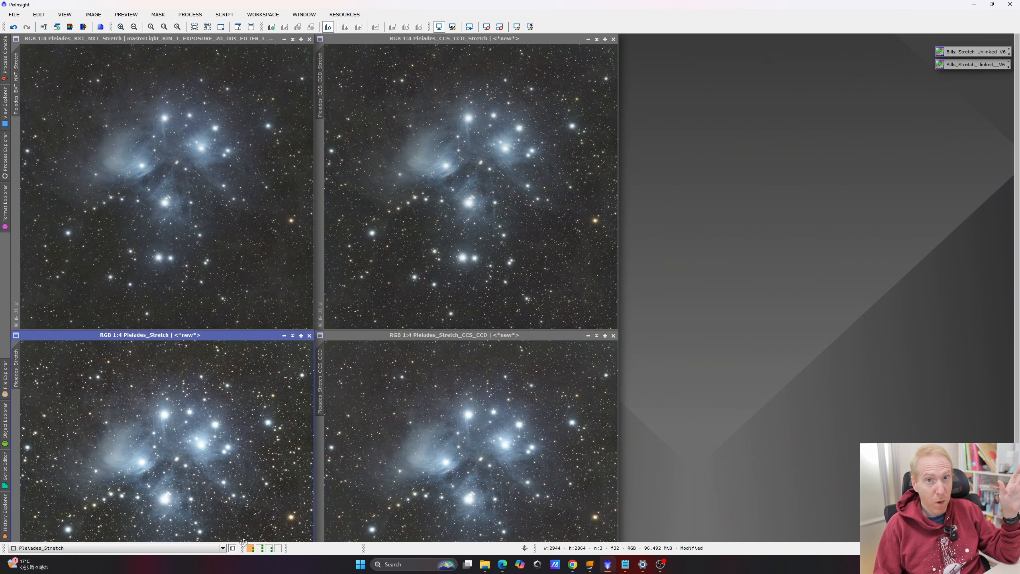
pyautogui.moveTo(269, 552)
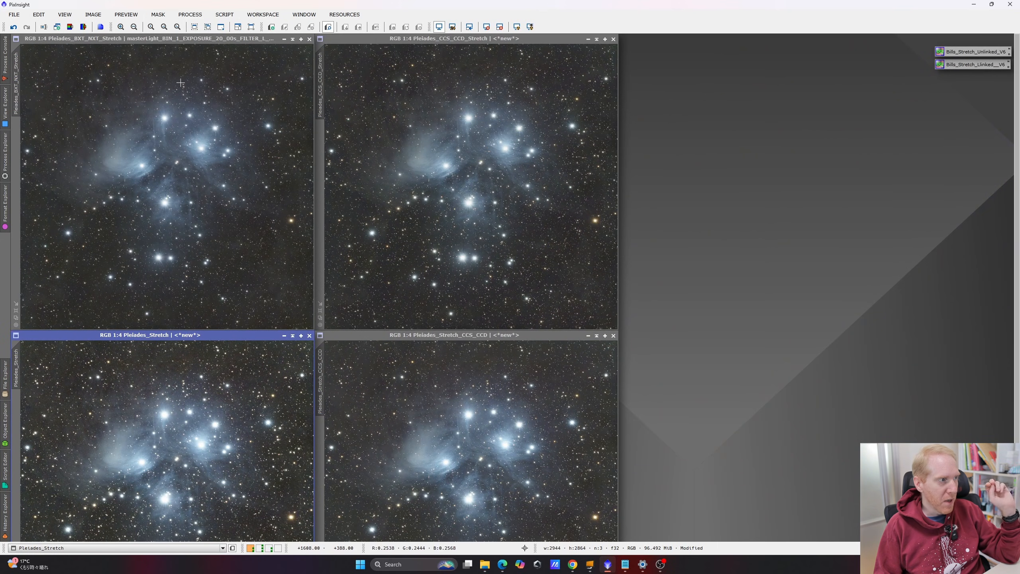
pyautogui.click(182, 62)
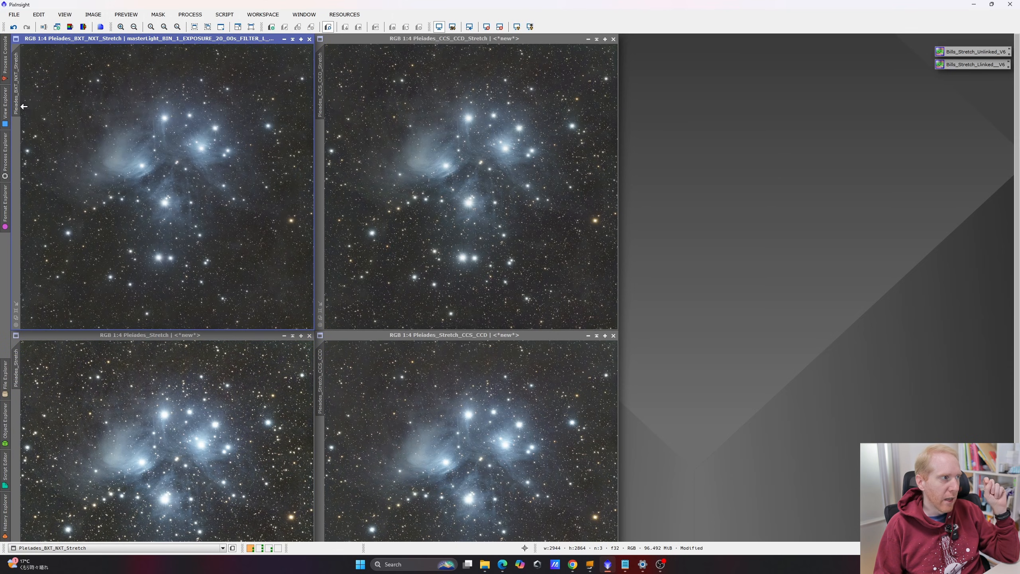
pyautogui.moveTo(17, 92)
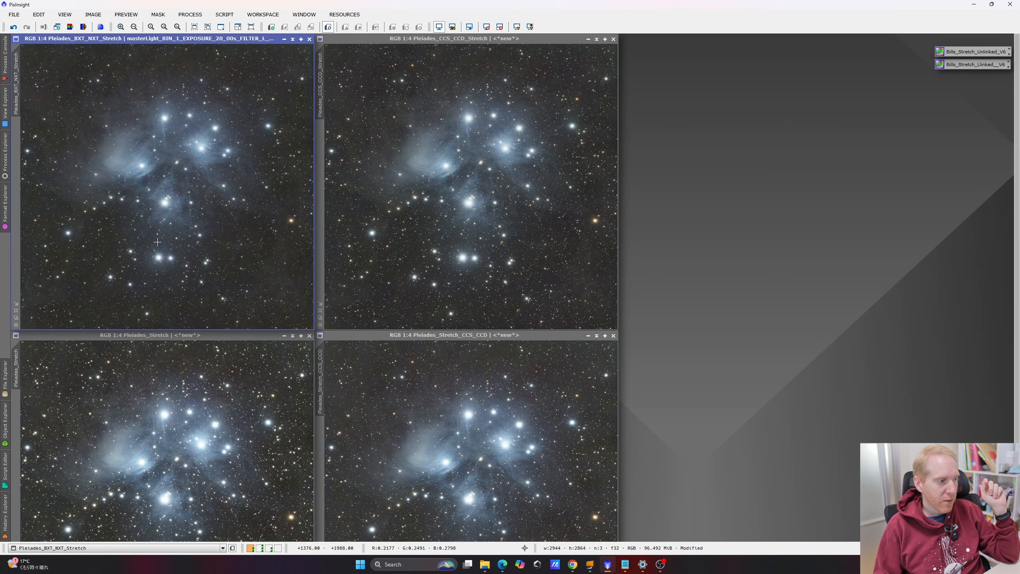
pyautogui.click(260, 548)
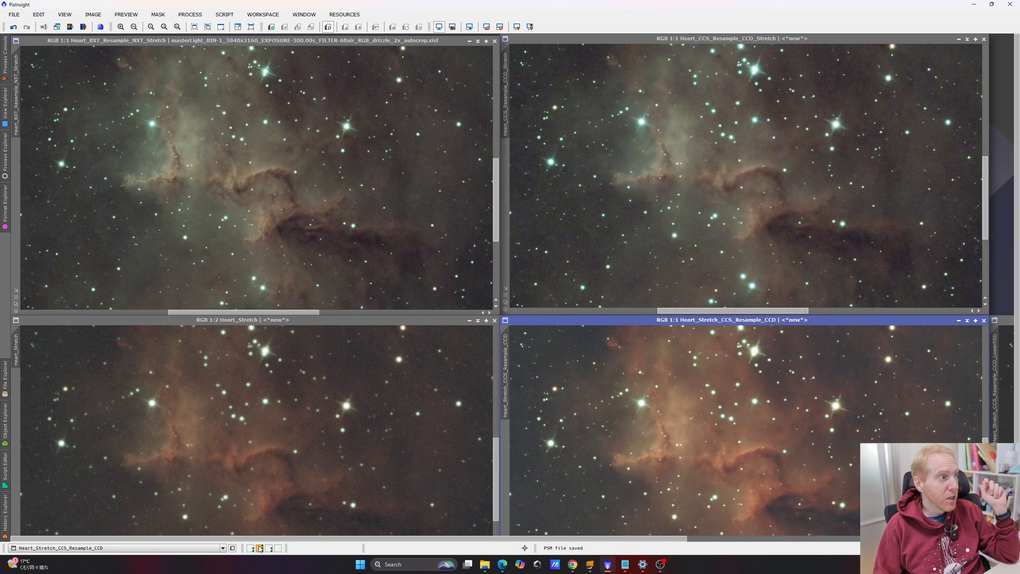
pyautogui.moveTo(20, 102)
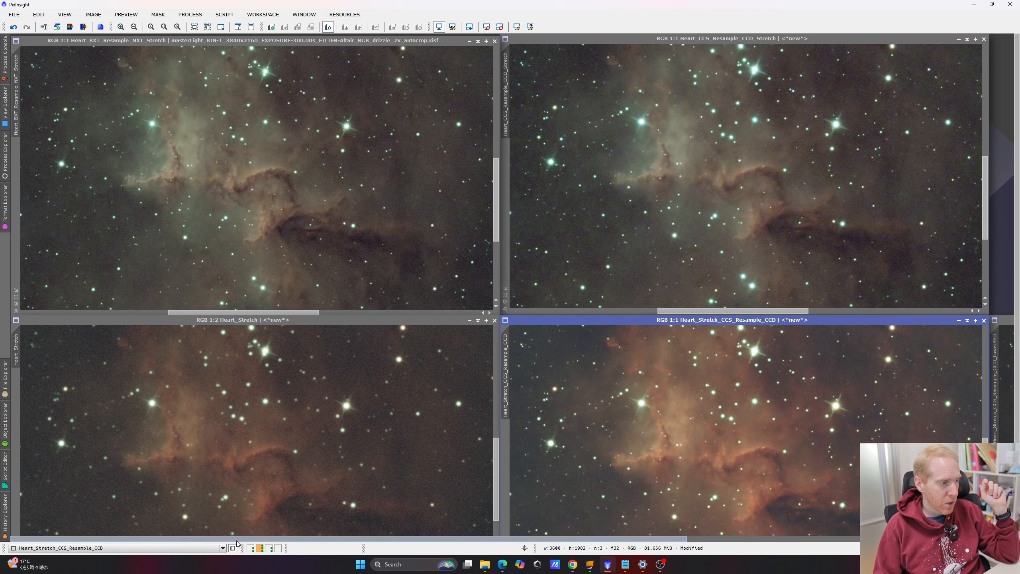
pyautogui.click(251, 549)
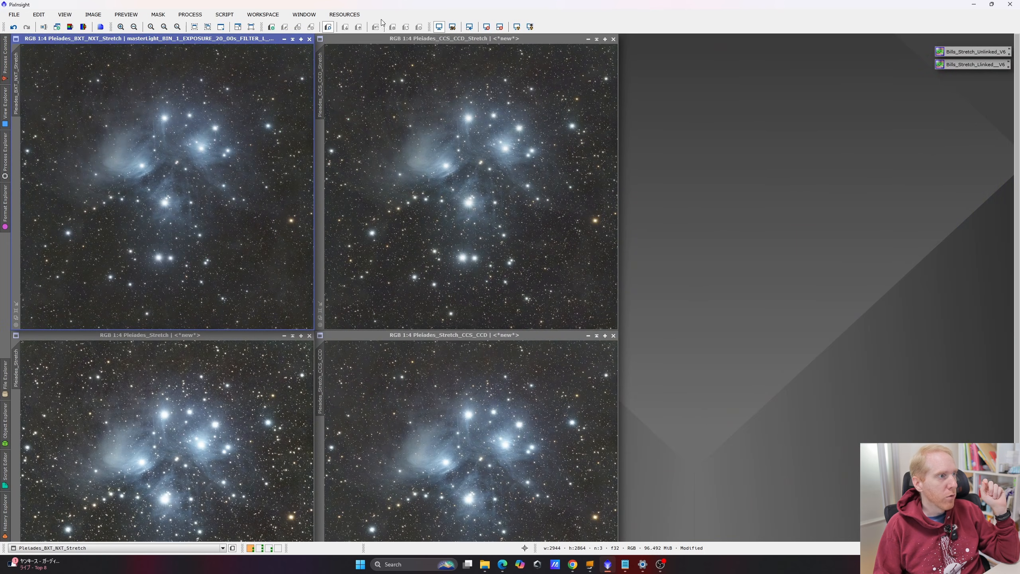
# Look through the list of installed SetiAstro scripts, and select the linked and unlinked Bills_Stretch process icons.
pyautogui.click(226, 18)
pyautogui.moveTo(259, 137)
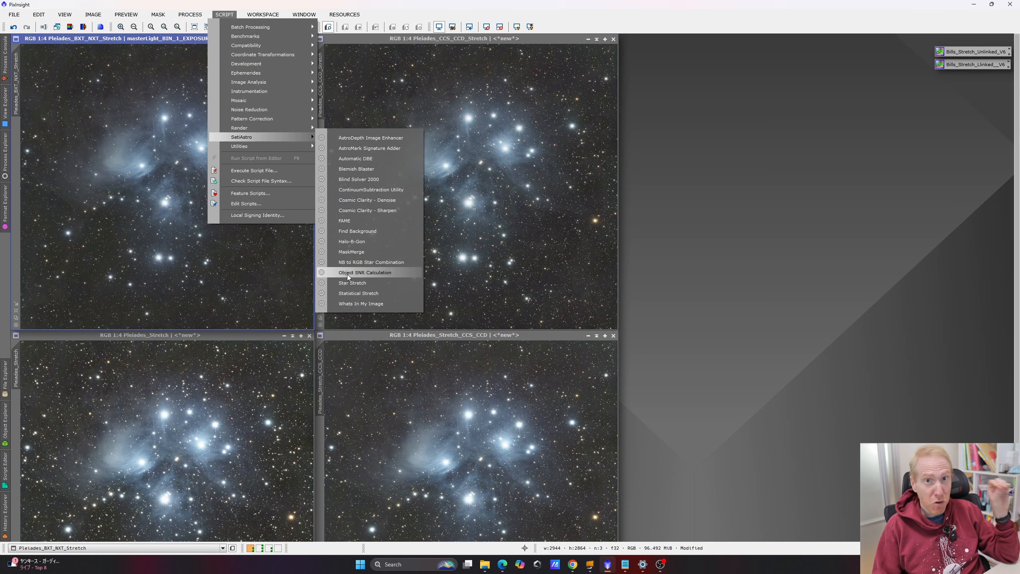
pyautogui.click(914, 156)
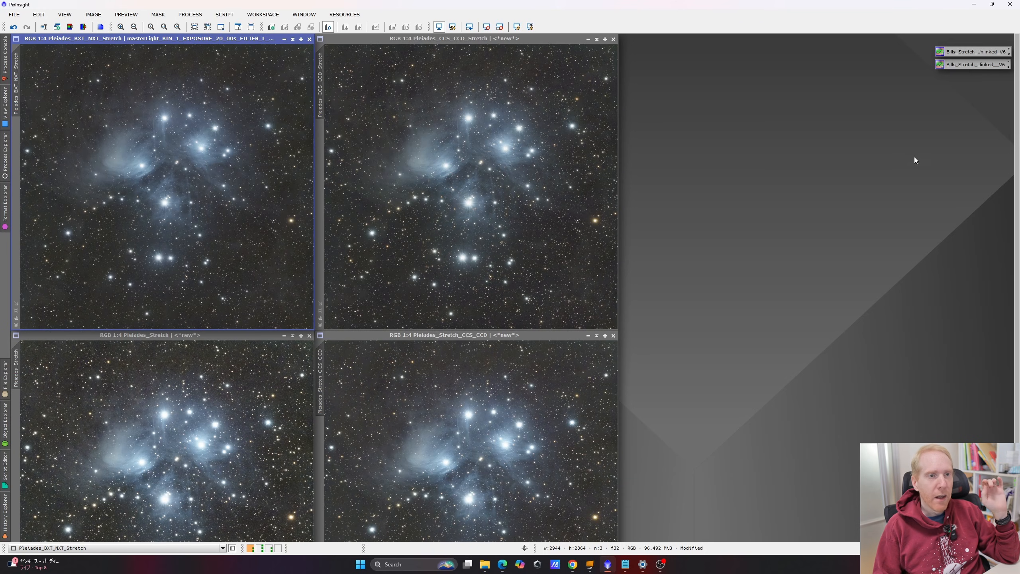
pyautogui.moveTo(914, 51); pyautogui.dragTo(1002, 84)
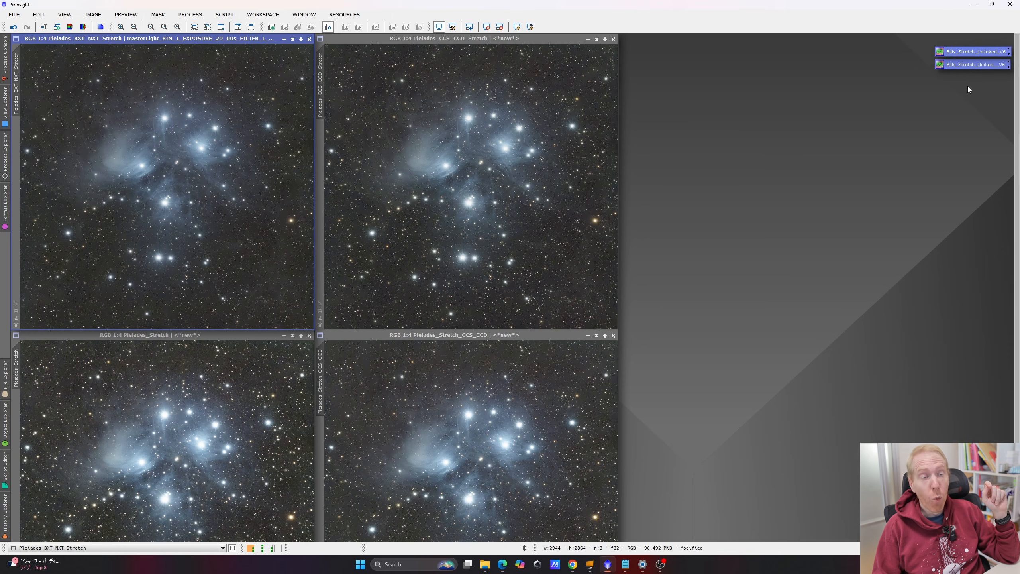
# Deselect the Bills_Stretch process icons and compare the Pleiades versions, toggling the last change on Pleiades_Stretch off and on.
pyautogui.moveTo(904, 44); pyautogui.dragTo(993, 89)
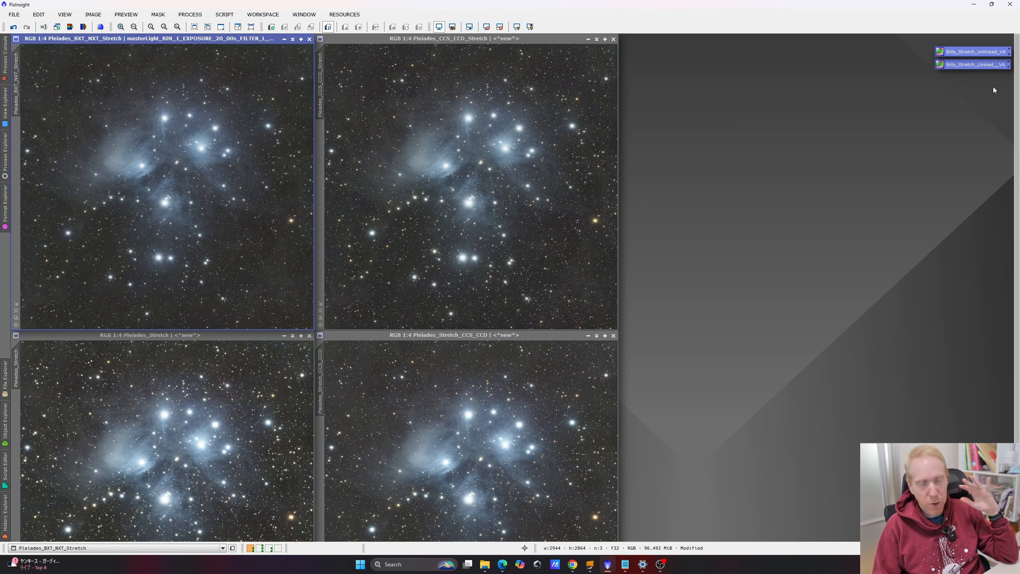
pyautogui.click(854, 177)
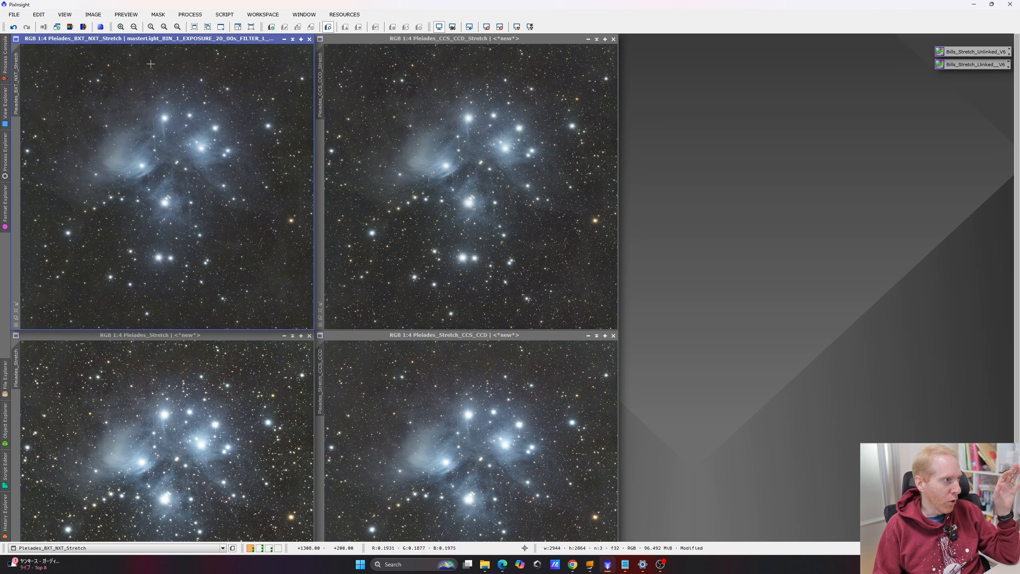
pyautogui.click(448, 147)
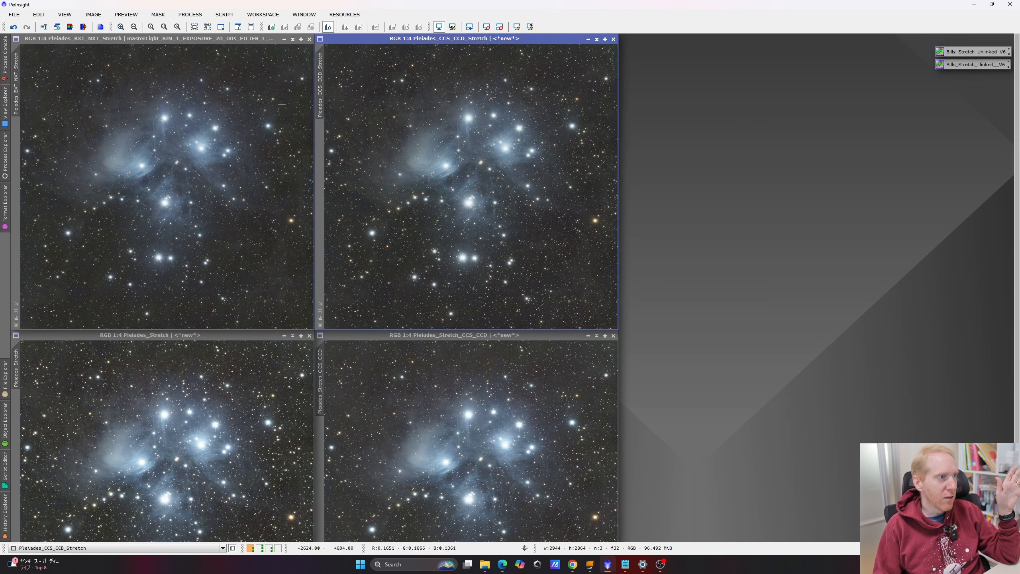
pyautogui.moveTo(324, 89)
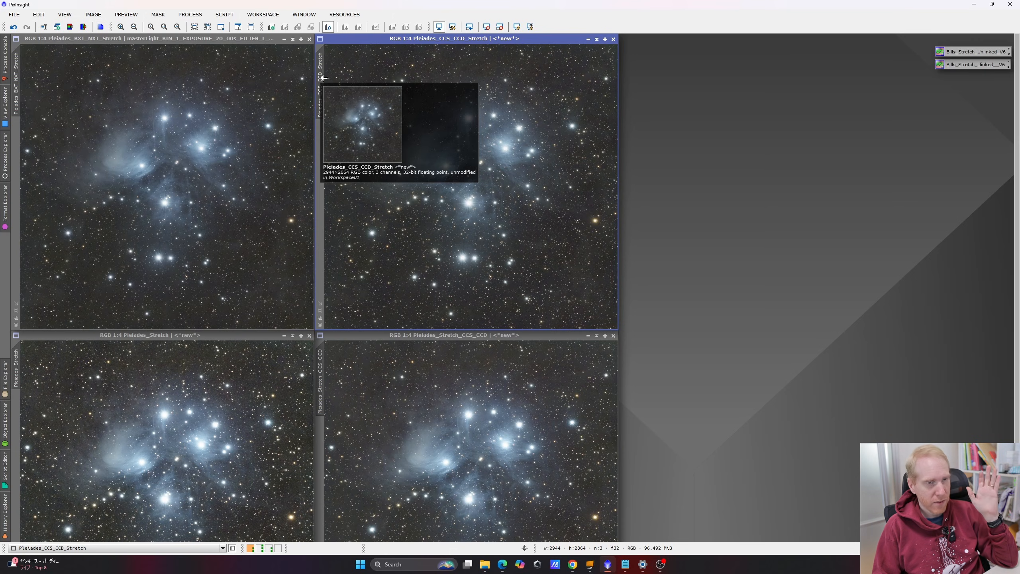
pyautogui.click(217, 409)
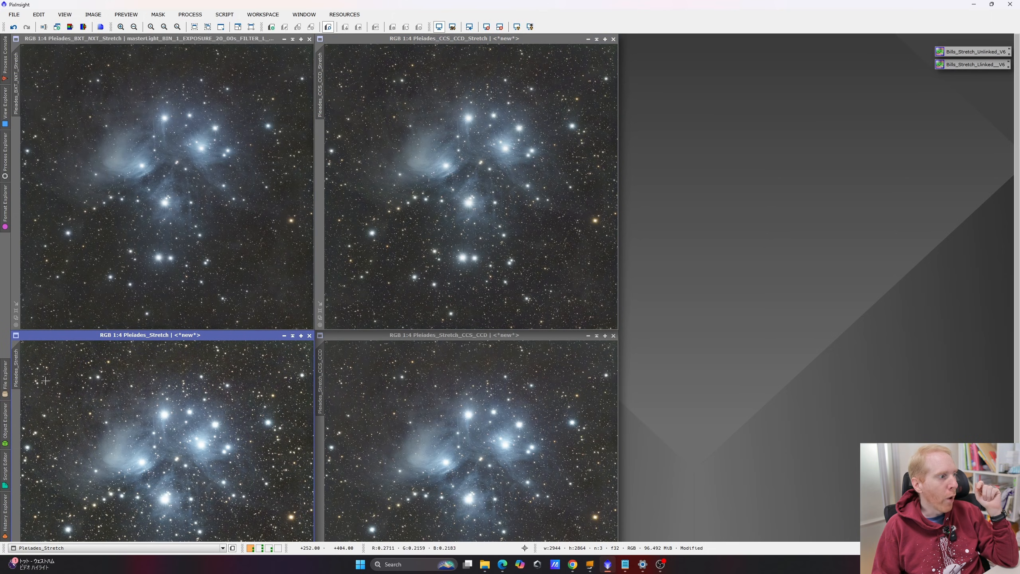
pyautogui.click(13, 27)
pyautogui.click(27, 27)
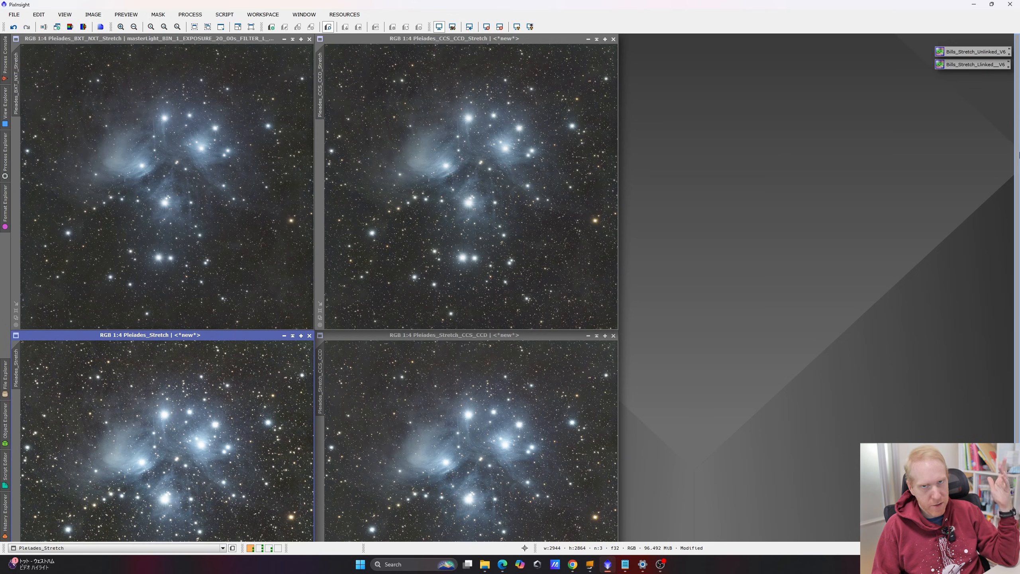
# Compare Pleiades_Stretch and Pleiades_Stretch_CCS_CCD with the Pleiades_BXT_NXT_Stretch and Pleiades_CCS_CCD_Stretch versions in the same workspace.
pyautogui.moveTo(1019, 155); pyautogui.dragTo(1018, 229)
pyautogui.click(466, 321)
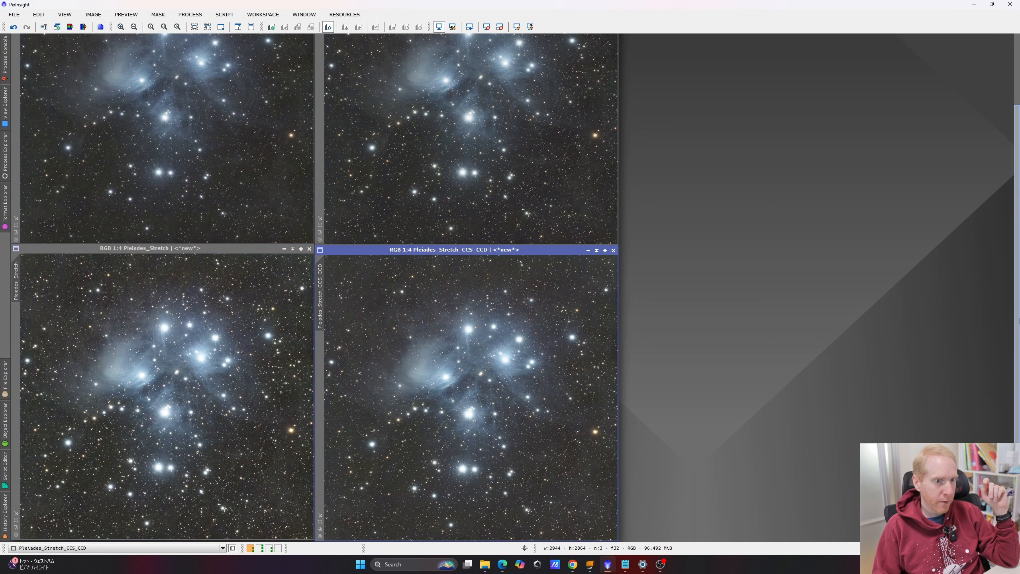
pyautogui.scroll(3, 714, 214)
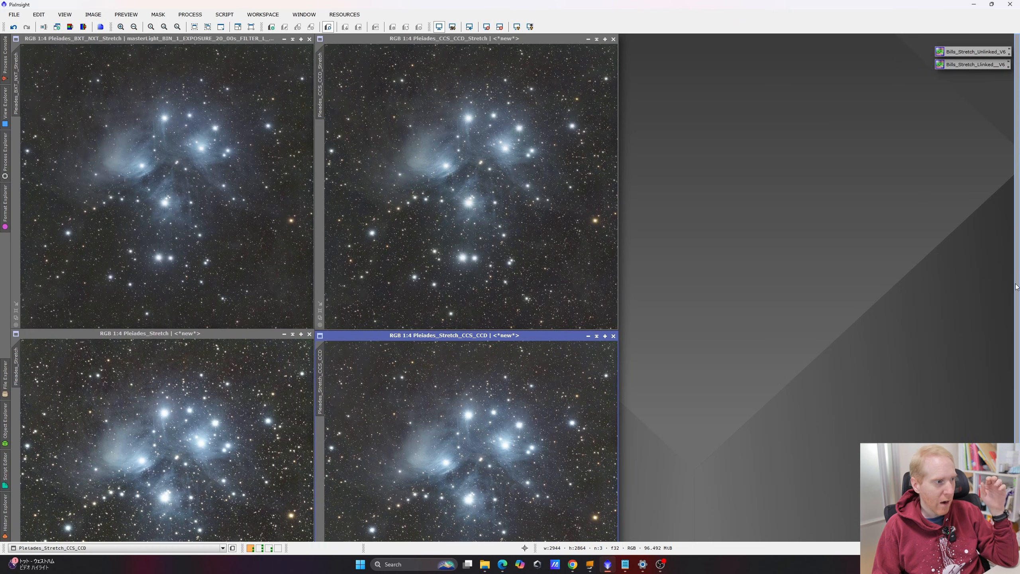
pyautogui.scroll(-3, 1019, 229)
pyautogui.moveTo(323, 314)
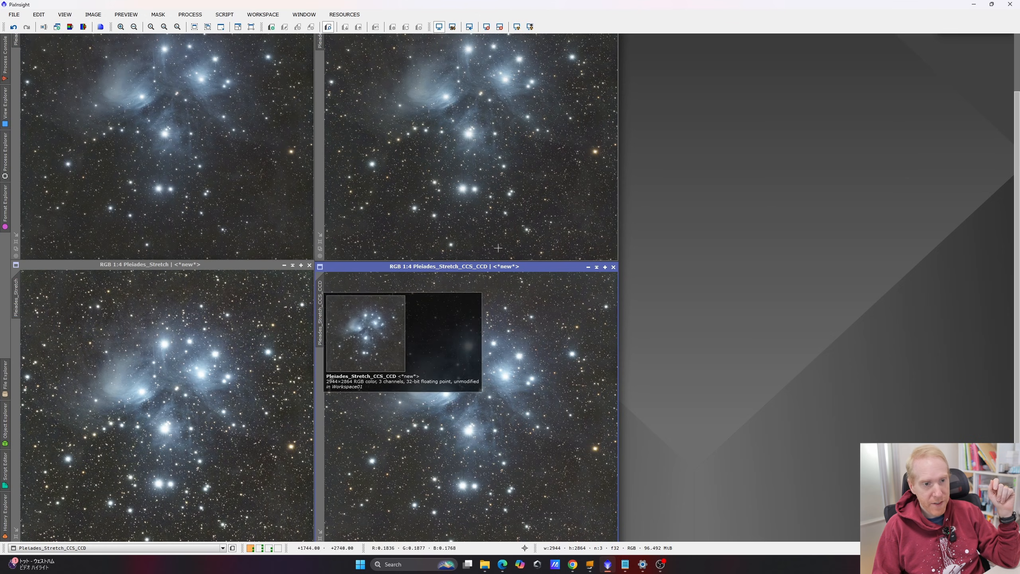
pyautogui.moveTo(1016, 241); pyautogui.dragTo(1000, 172)
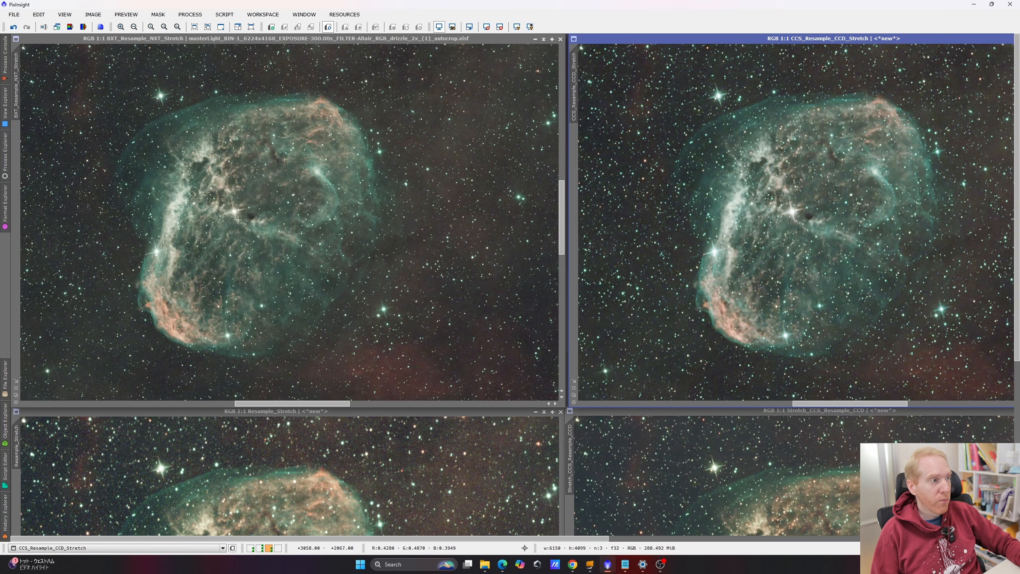
# View the whole field of the four Crescent Nebula images at 1:5 to compare their overall appearance.
pyautogui.scroll(-5, 219, 238)
pyautogui.scroll(2, 219, 238)
pyautogui.scroll(-1, 219, 237)
pyautogui.scroll(-4, 699, 216)
pyautogui.scroll(-4, 363, 478)
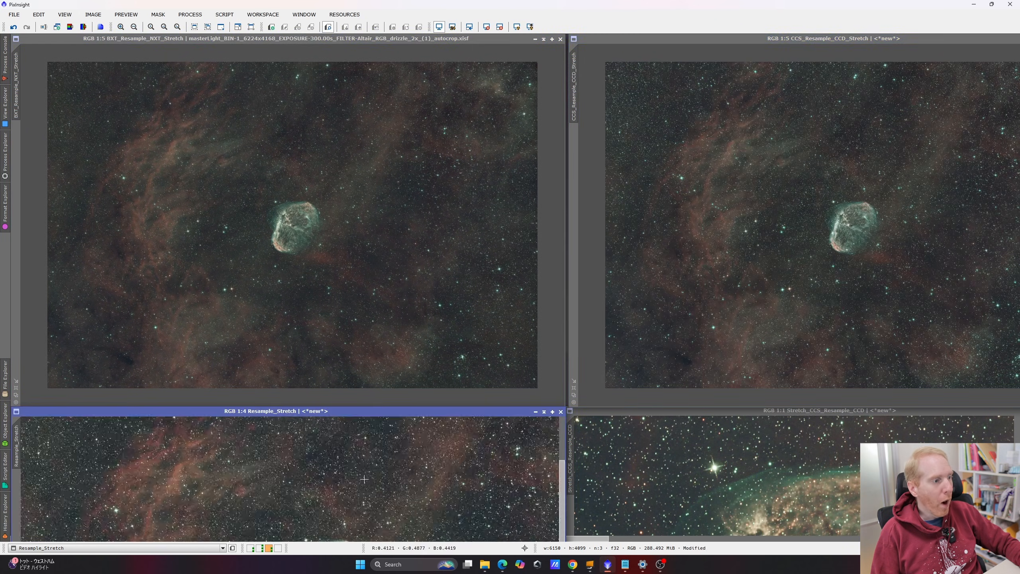
pyautogui.scroll(-4, 718, 476)
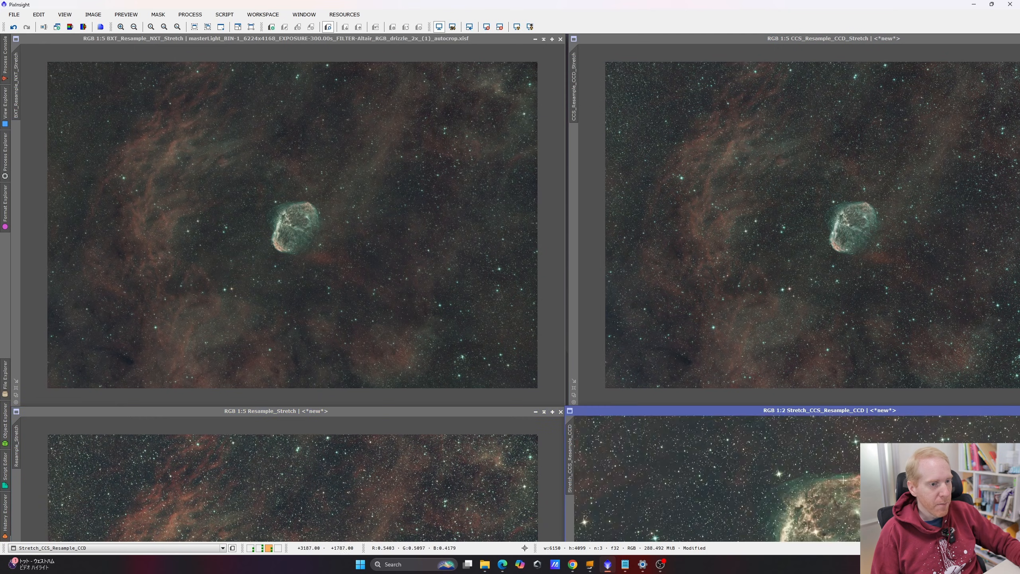
# Undo the edits on BXT_Resample_NXT_Stretch and CCS_Resample_CCD_Stretch back to their state before sharpening and resampling, and compare both images.
pyautogui.click(82, 40)
pyautogui.click(13, 28)
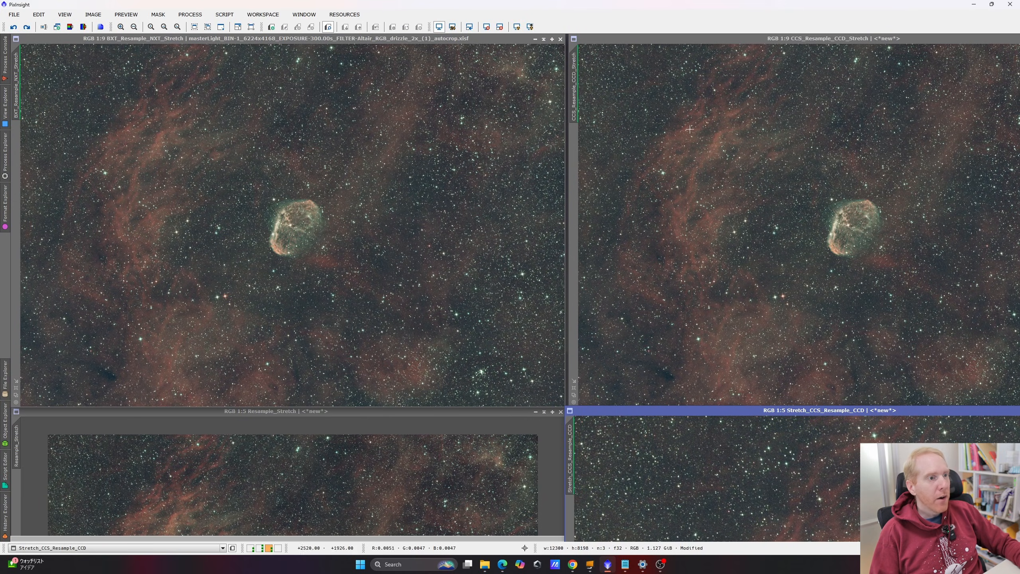
pyautogui.click(736, 97)
pyautogui.click(478, 142)
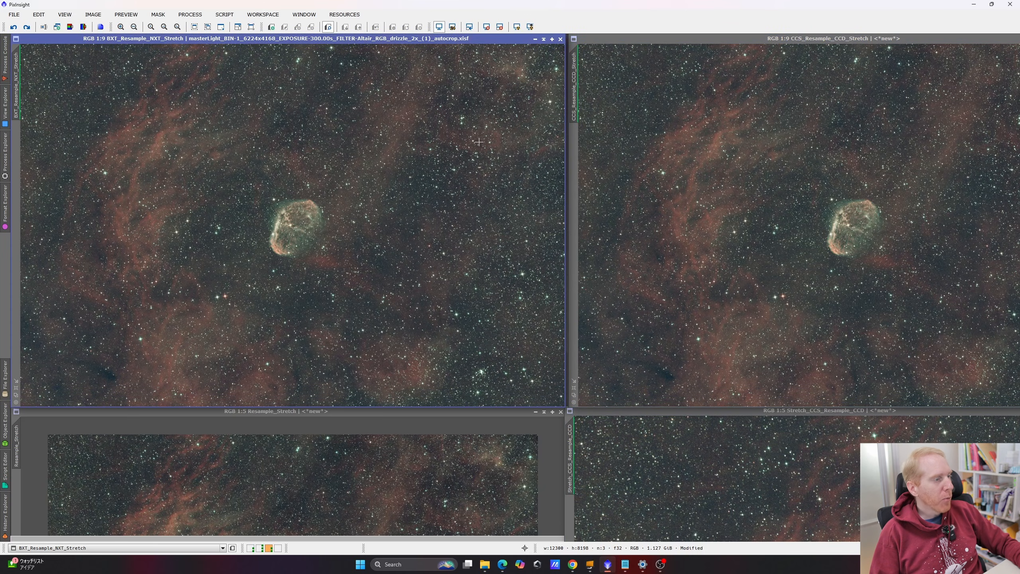
pyautogui.click(745, 207)
pyautogui.click(386, 192)
pyautogui.click(646, 150)
pyautogui.click(328, 185)
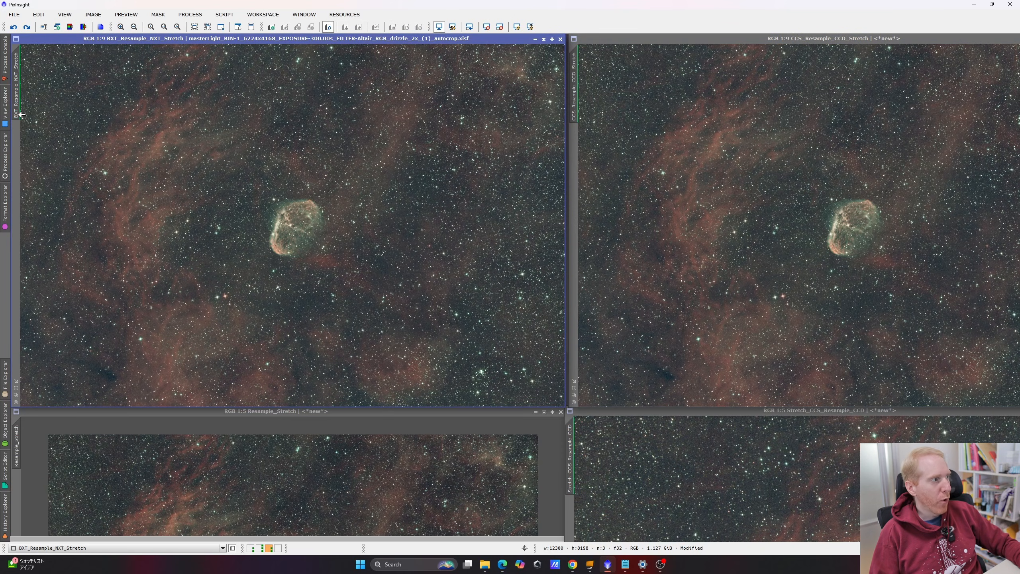
pyautogui.moveTo(22, 114)
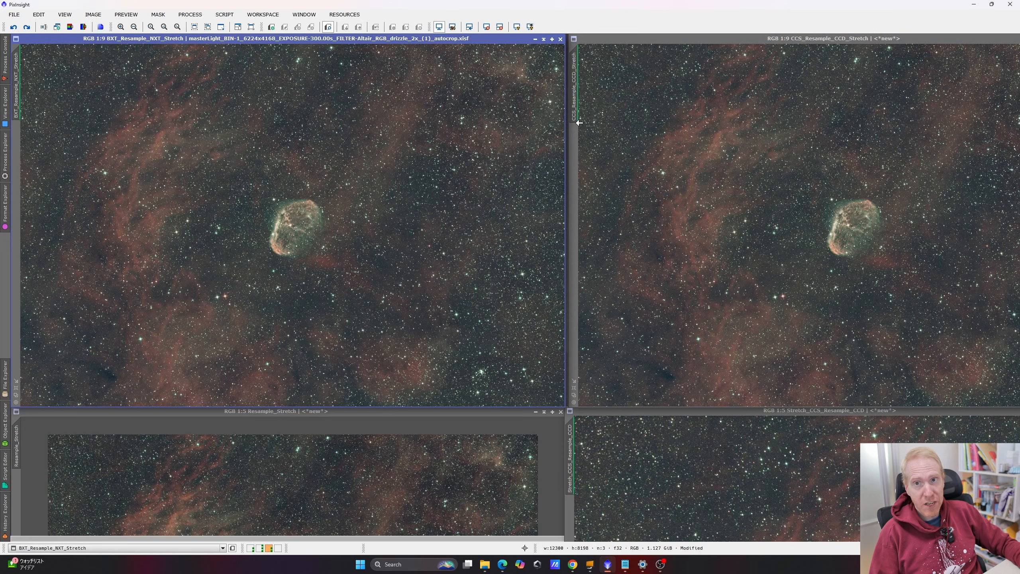
pyautogui.moveTo(577, 80)
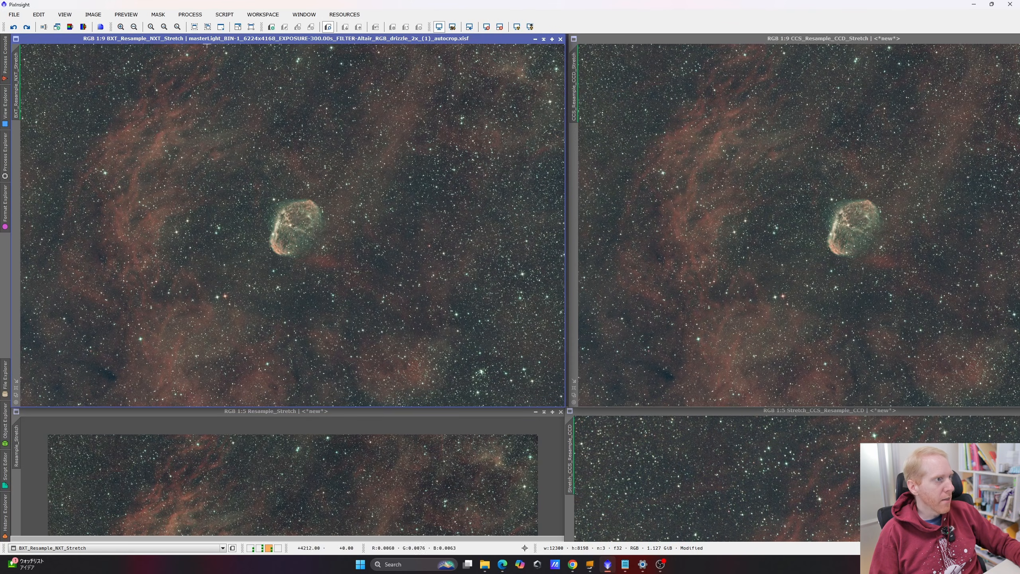
# Redo the BXT sharpening on BXT_Resample_NXT_Stretch and compare the Crescent Nebula at 1:2 with and without it.
pyautogui.click(30, 26)
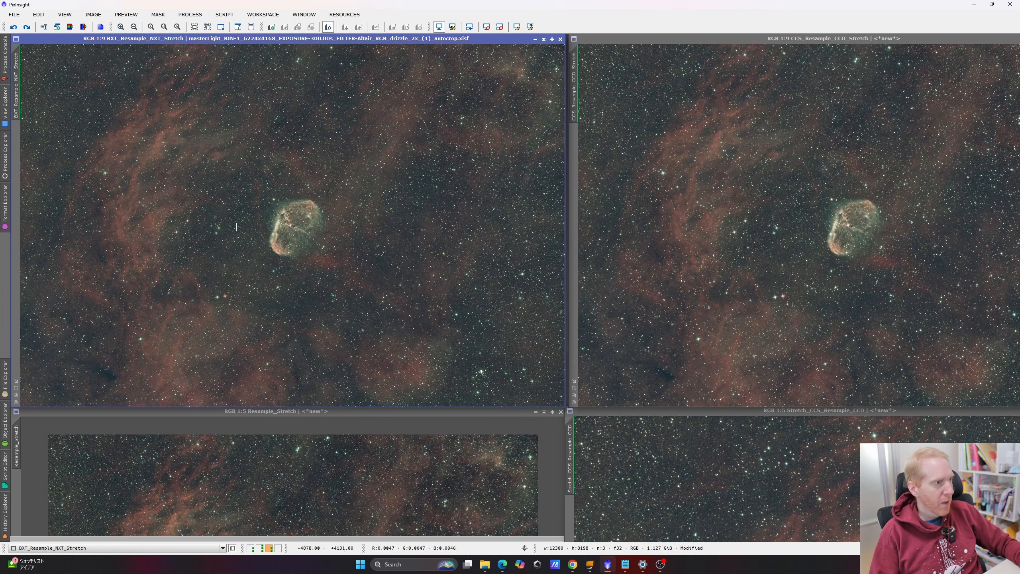
pyautogui.scroll(7, 330, 226)
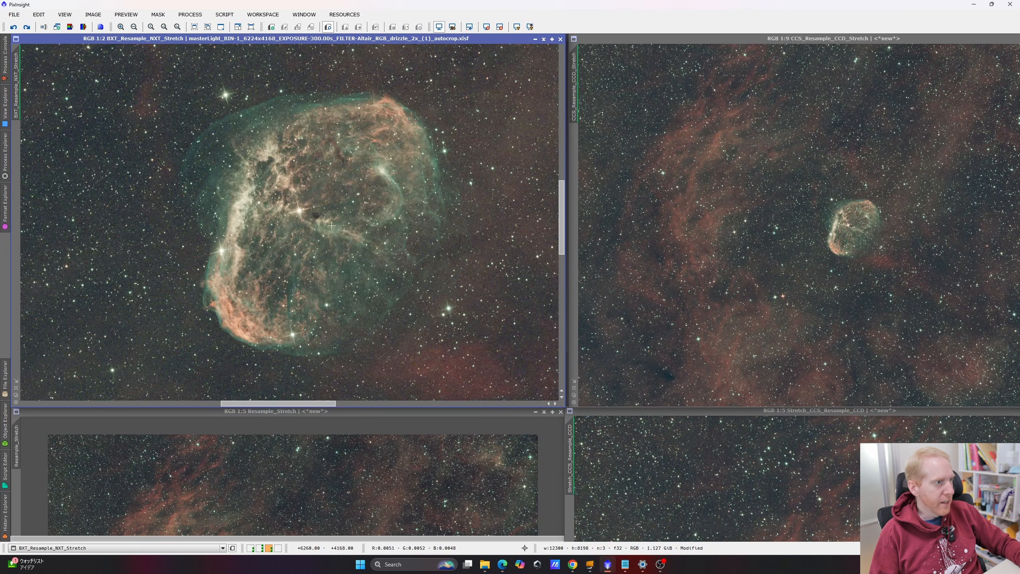
pyautogui.scroll(1, 491, 237)
pyautogui.scroll(-1, 441, 205)
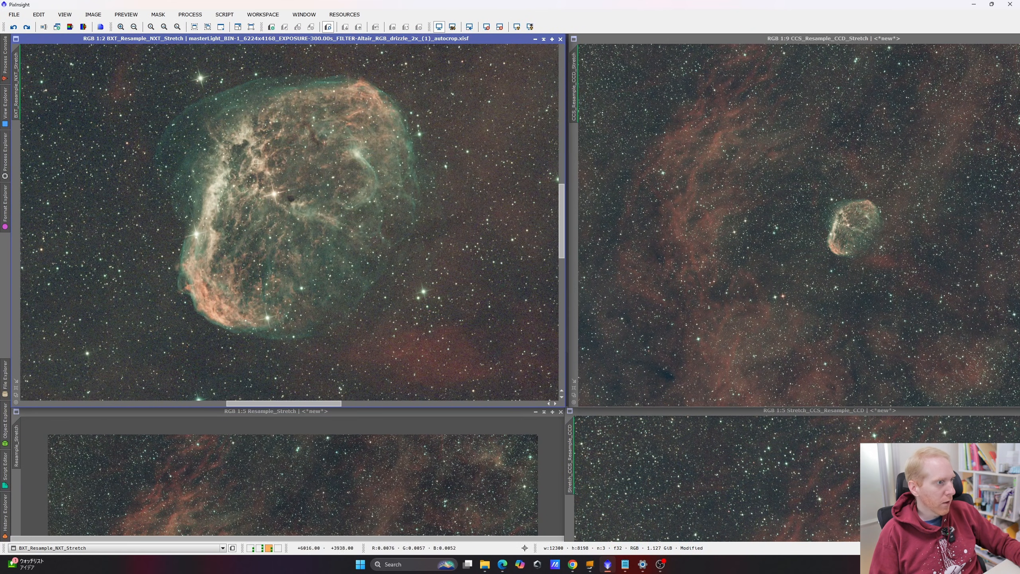
pyautogui.click(14, 27)
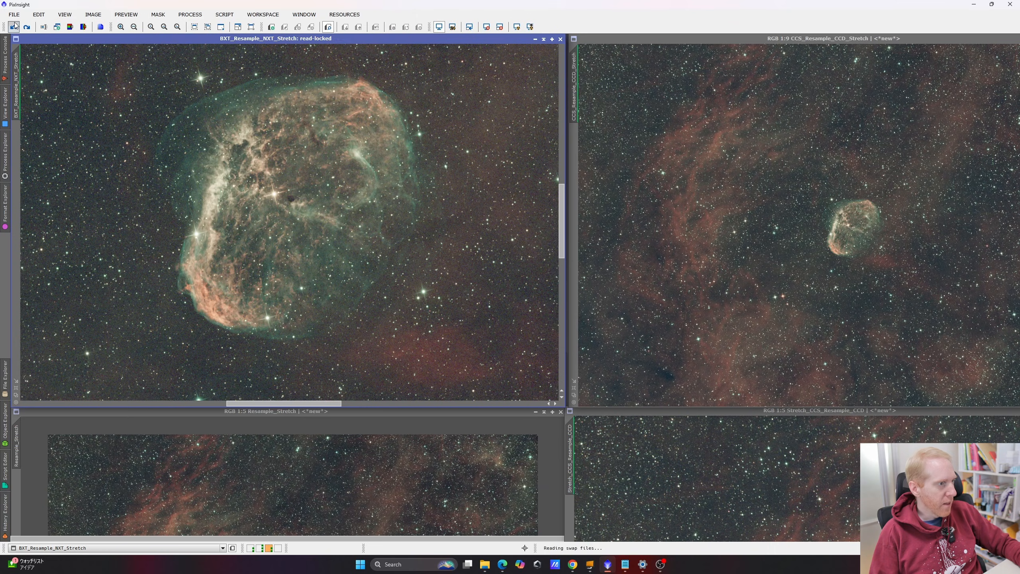
pyautogui.click(28, 30)
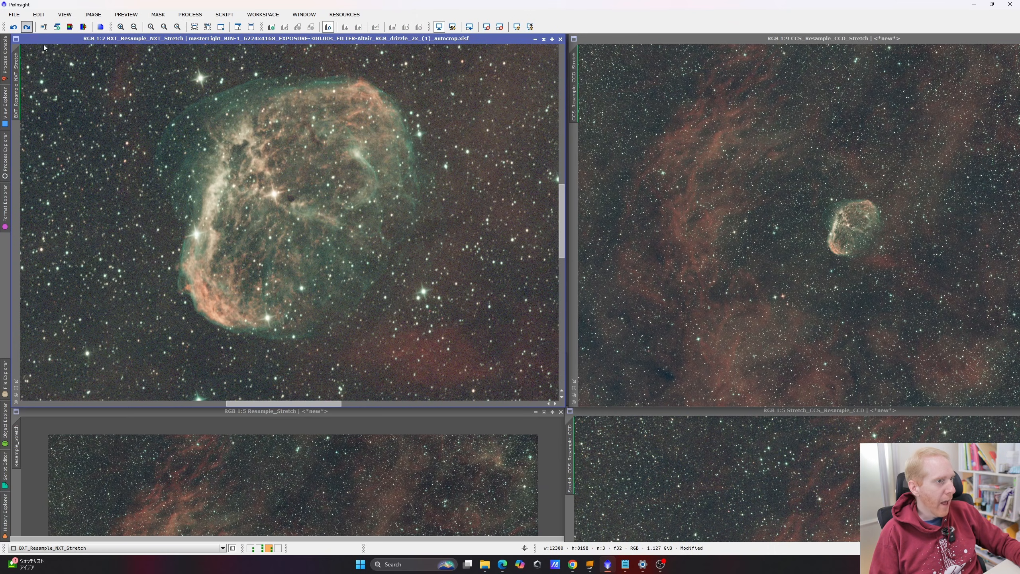
# Examine the stars and filaments along the nebula's lower edge at 2:1, toggling the BXT sharpening off and on.
pyautogui.scroll(2, 205, 301)
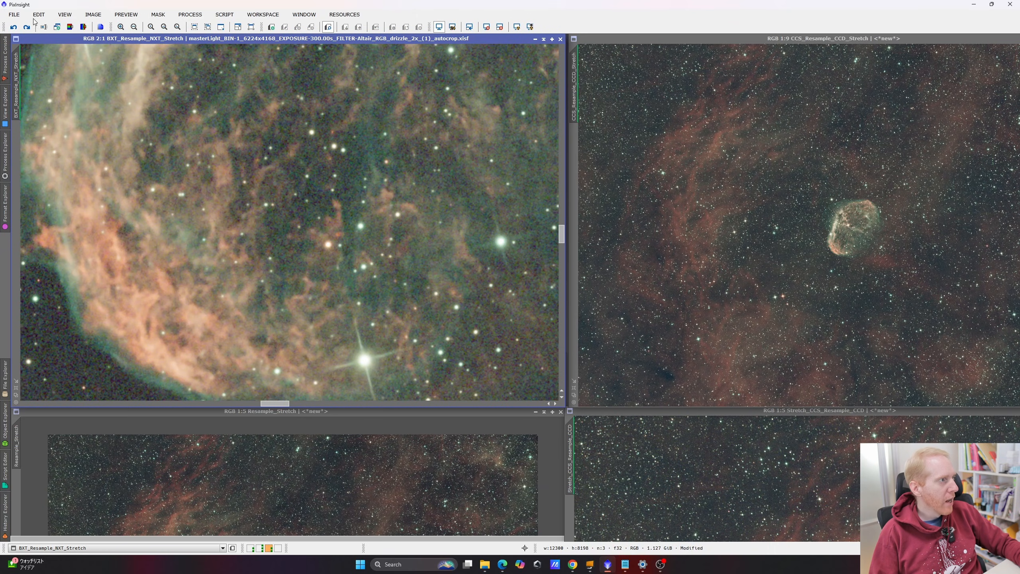
pyautogui.click(13, 27)
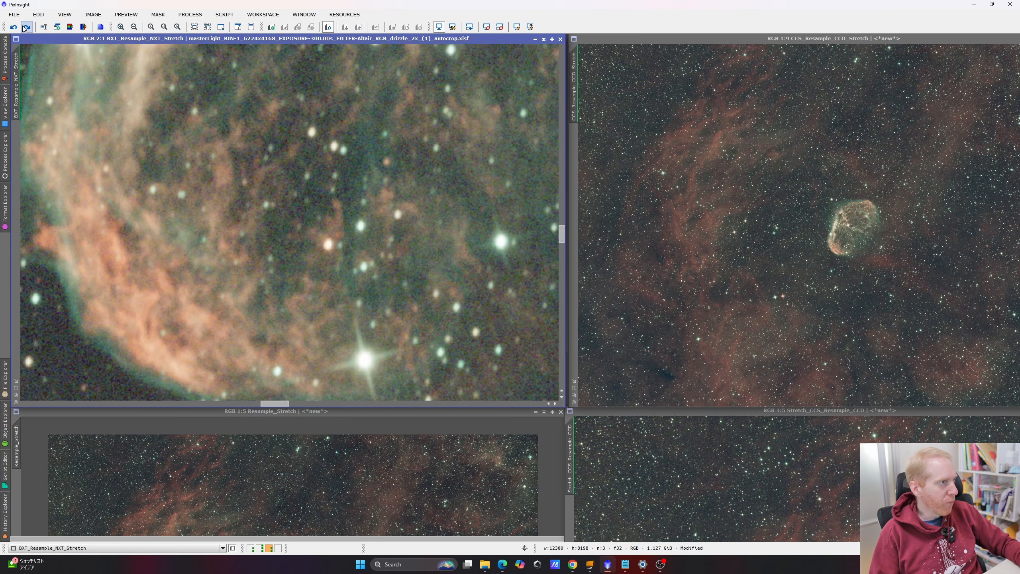
pyautogui.click(26, 27)
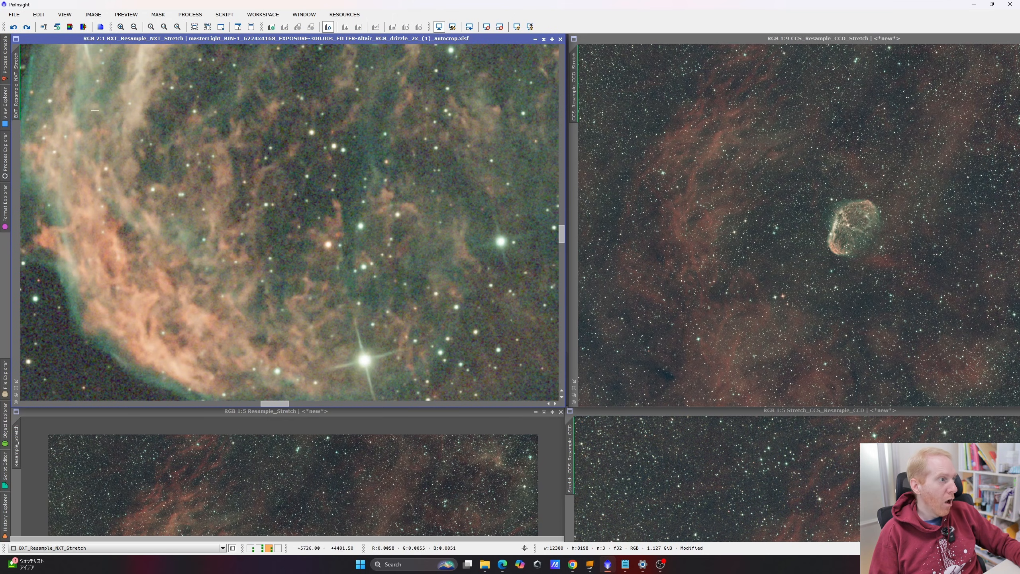
pyautogui.click(13, 28)
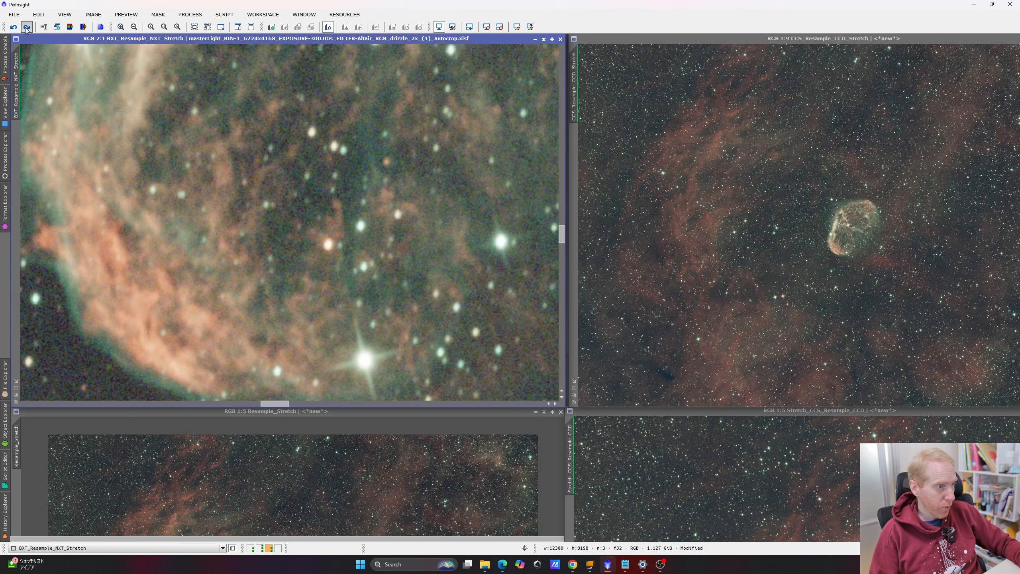
pyautogui.click(27, 28)
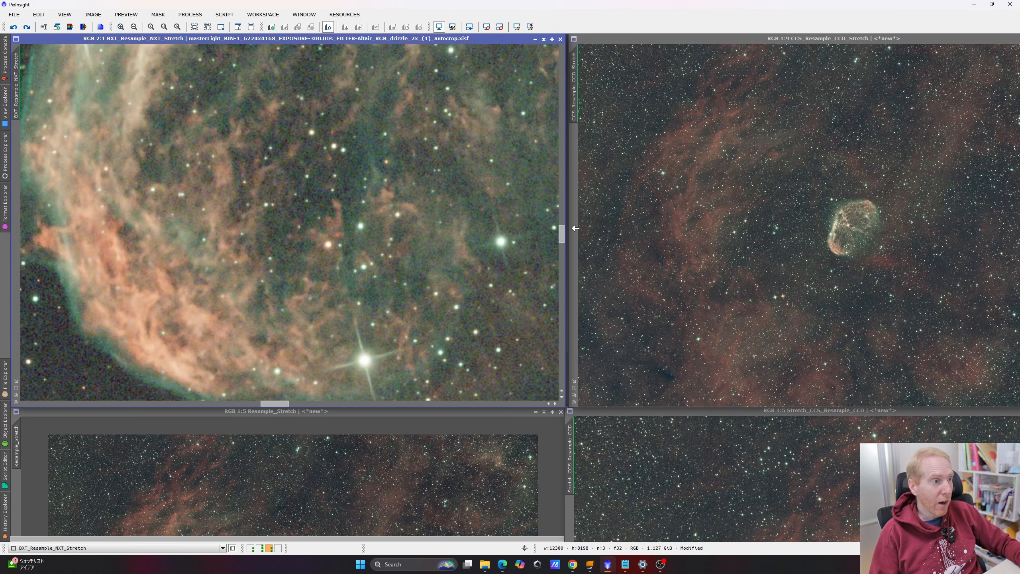
pyautogui.scroll(-7, 417, 261)
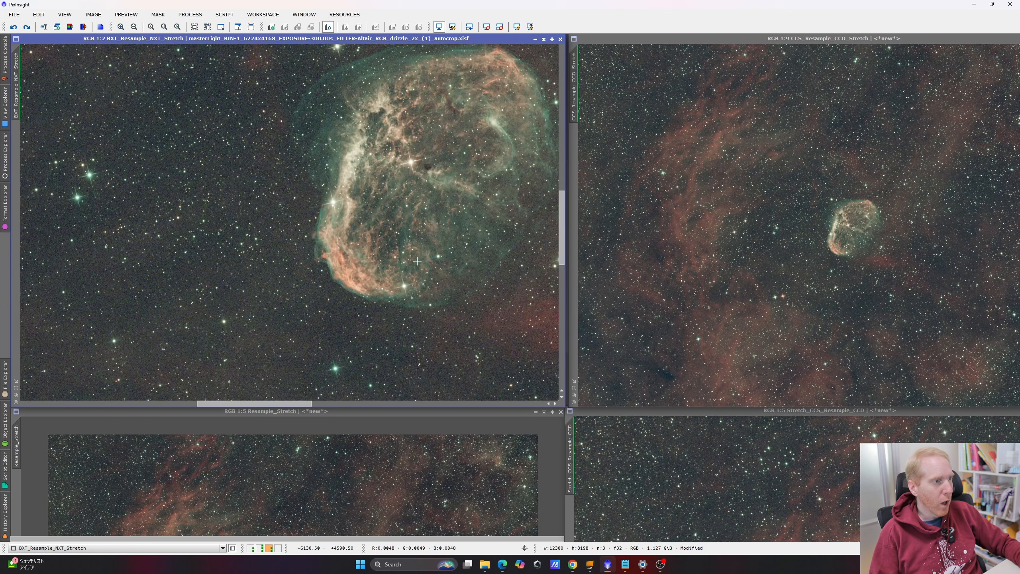
# Compare the sharpened CCS_Resample_CCD_Stretch image with the BXT version across the full Crescent Nebula field.
pyautogui.click(810, 218)
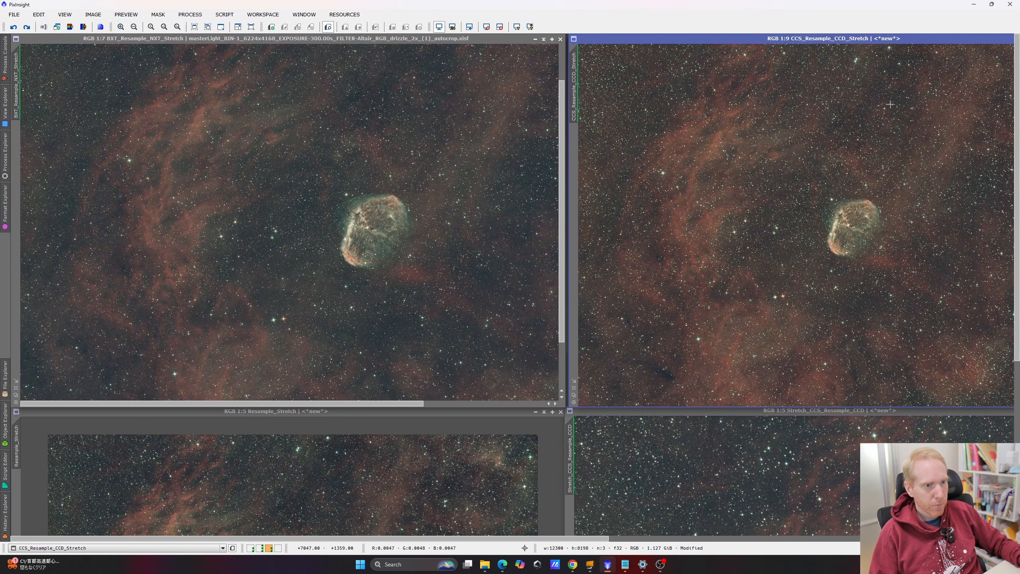
pyautogui.moveTo(585, 538); pyautogui.dragTo(669, 539)
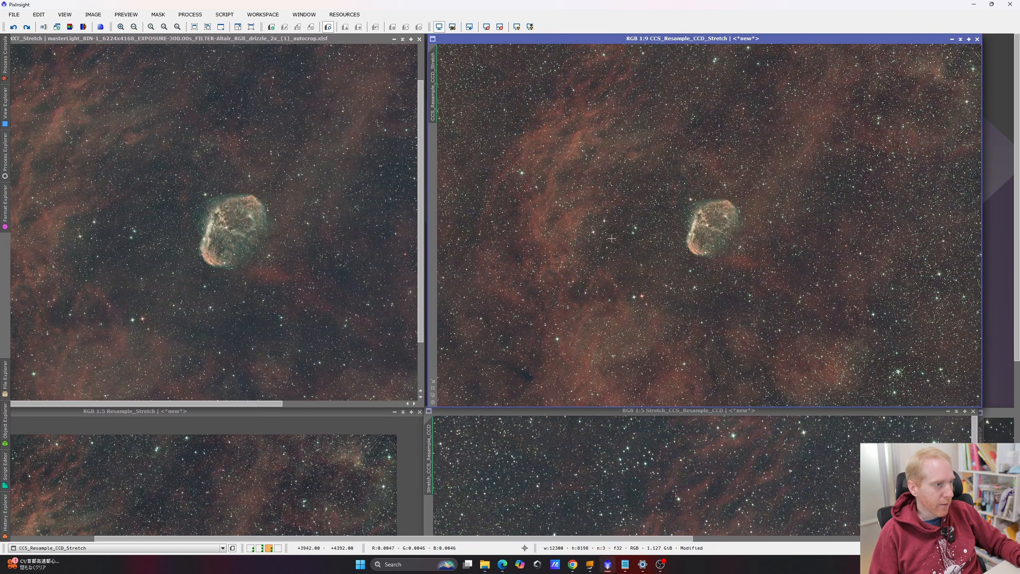
pyautogui.moveTo(487, 538); pyautogui.dragTo(403, 538)
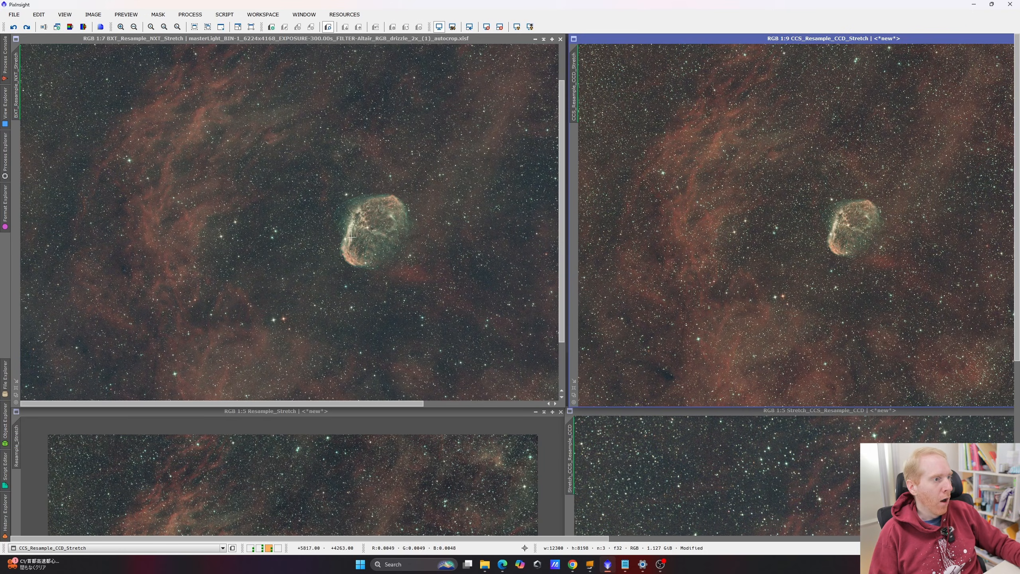
pyautogui.moveTo(579, 540); pyautogui.dragTo(674, 541)
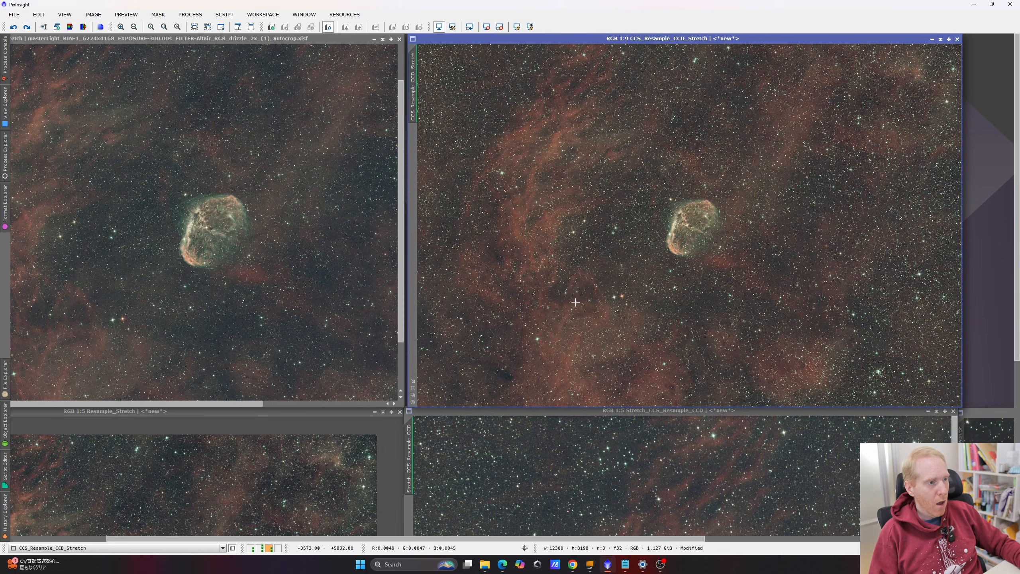
# Examine the Crescent Nebula's central star and filaments in CCS_Resample_CCD_Stretch at 2:1, toggling the Cosmic Clarity sharpening off and on.
pyautogui.scroll(8, 710, 229)
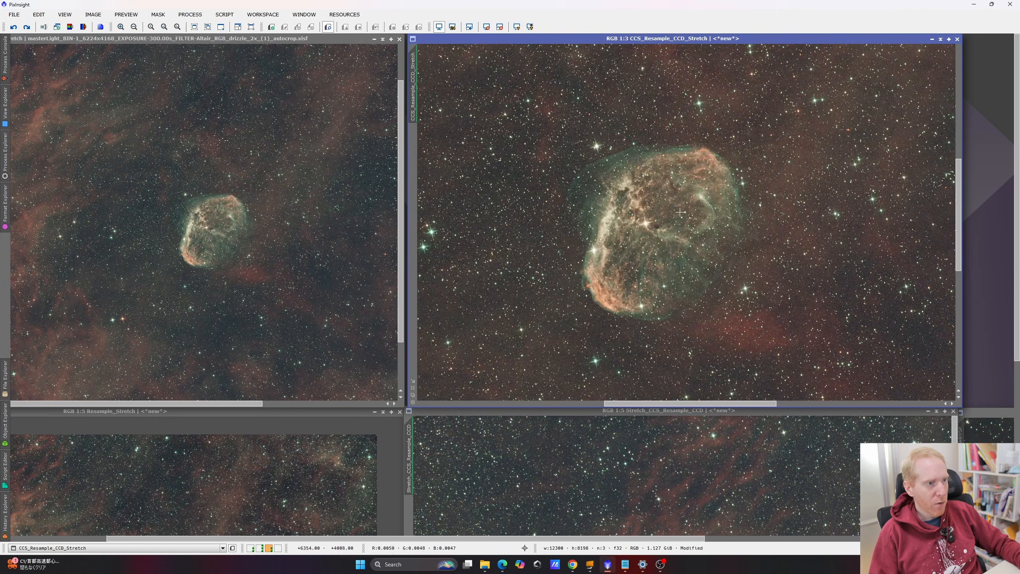
pyautogui.scroll(1, 659, 226)
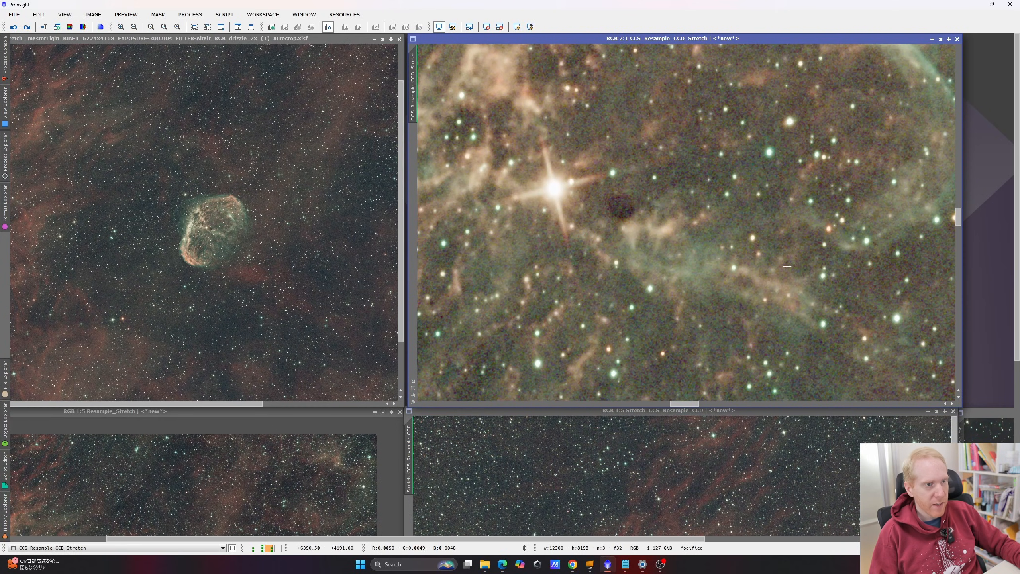
pyautogui.click(13, 28)
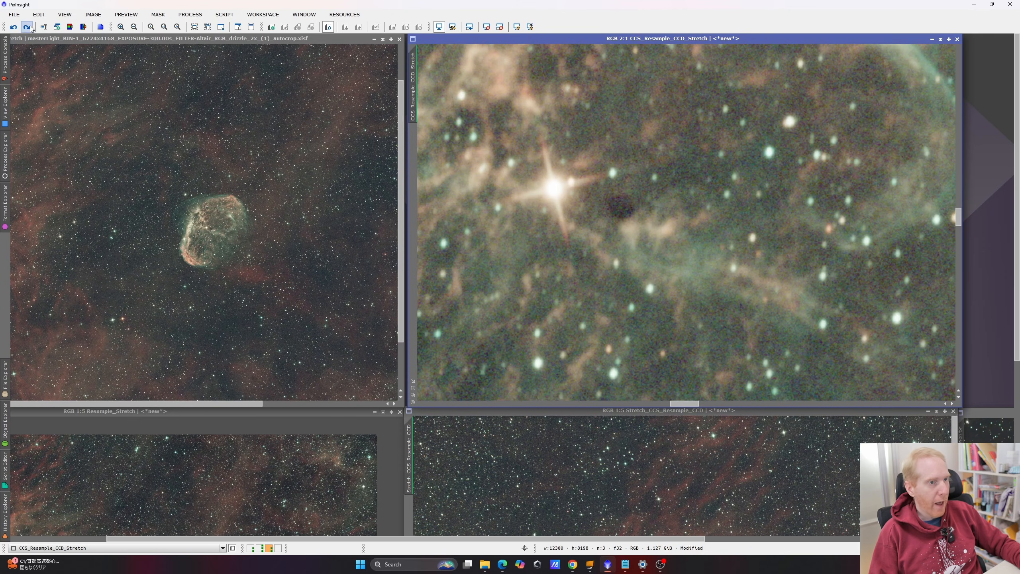
pyautogui.click(27, 27)
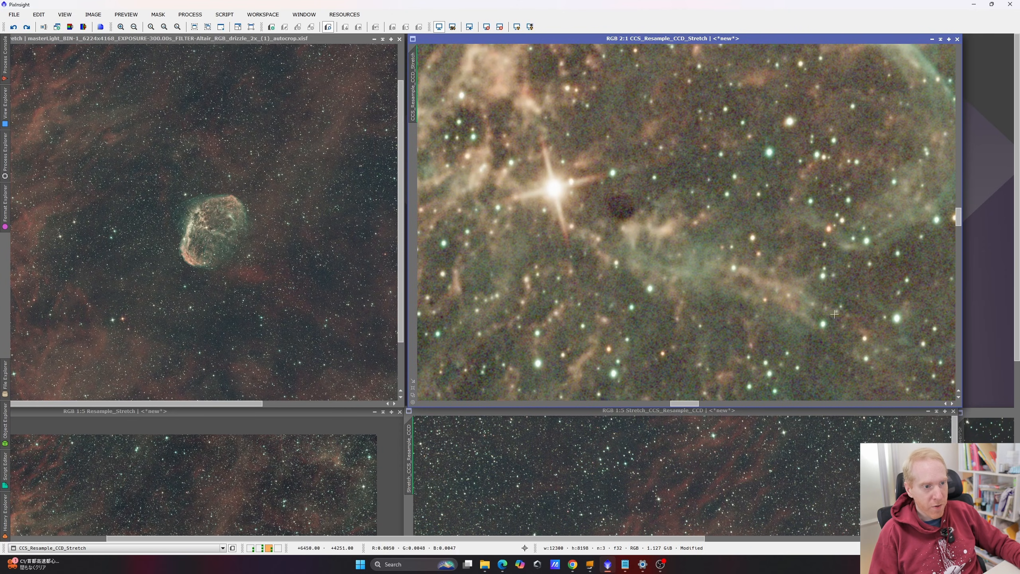
# Compare the nebula's lower-left rim at 2:1 with the BXT version, toggling the Cosmic Clarity sharpening off and on.
pyautogui.moveTo(959, 221); pyautogui.dragTo(959, 226)
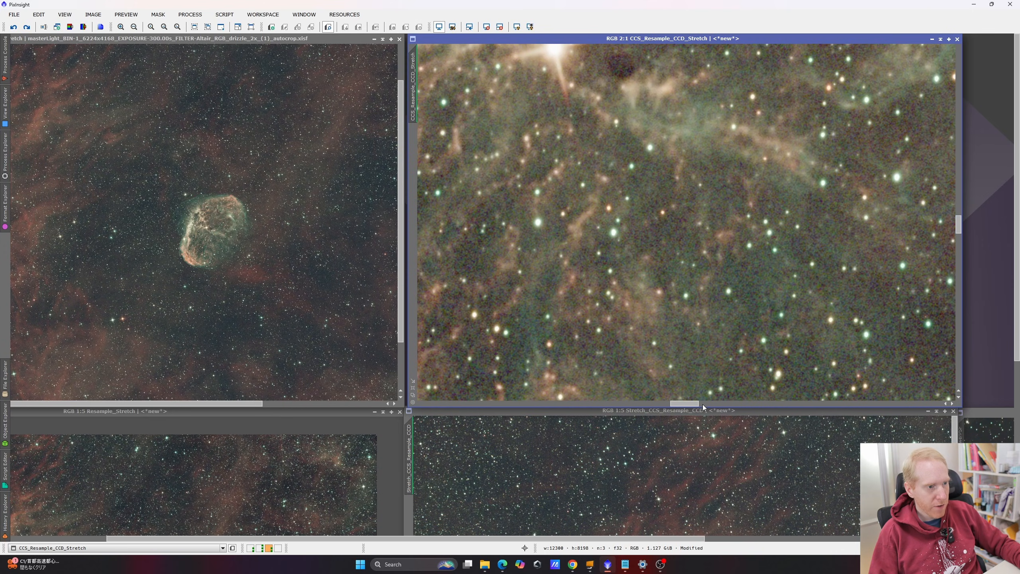
pyautogui.moveTo(691, 405); pyautogui.dragTo(671, 404)
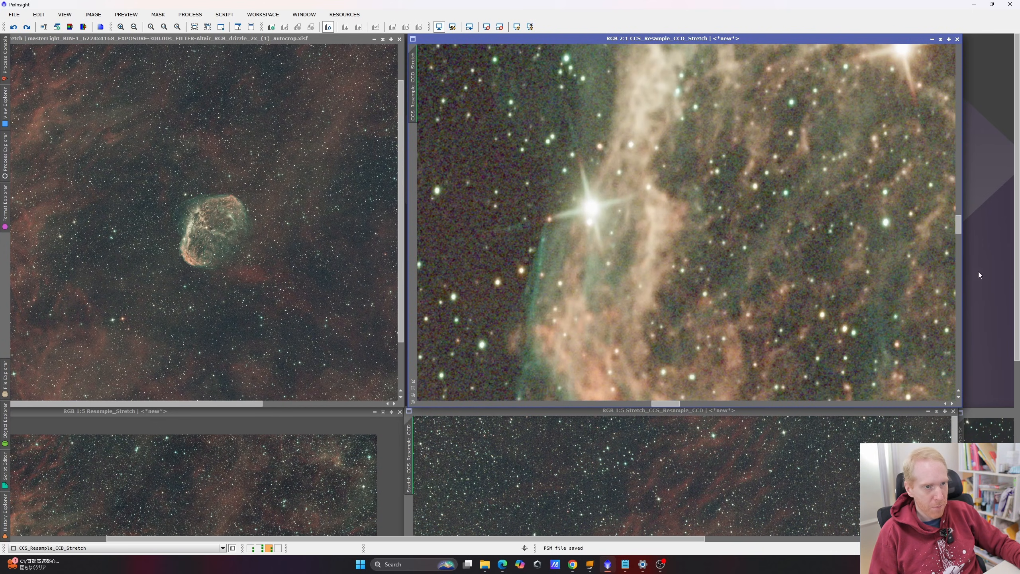
pyautogui.moveTo(958, 229); pyautogui.dragTo(956, 241)
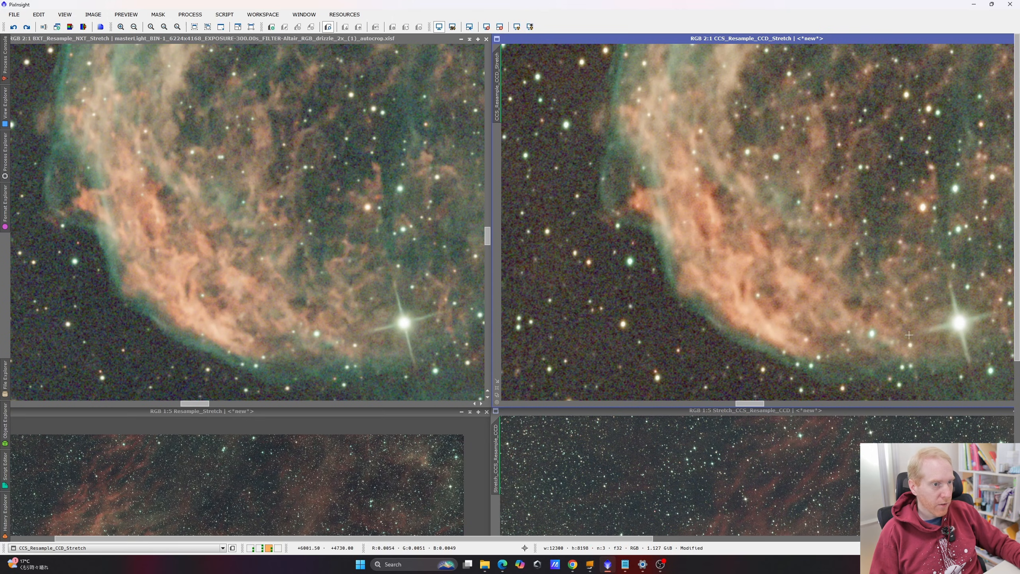
pyautogui.click(13, 27)
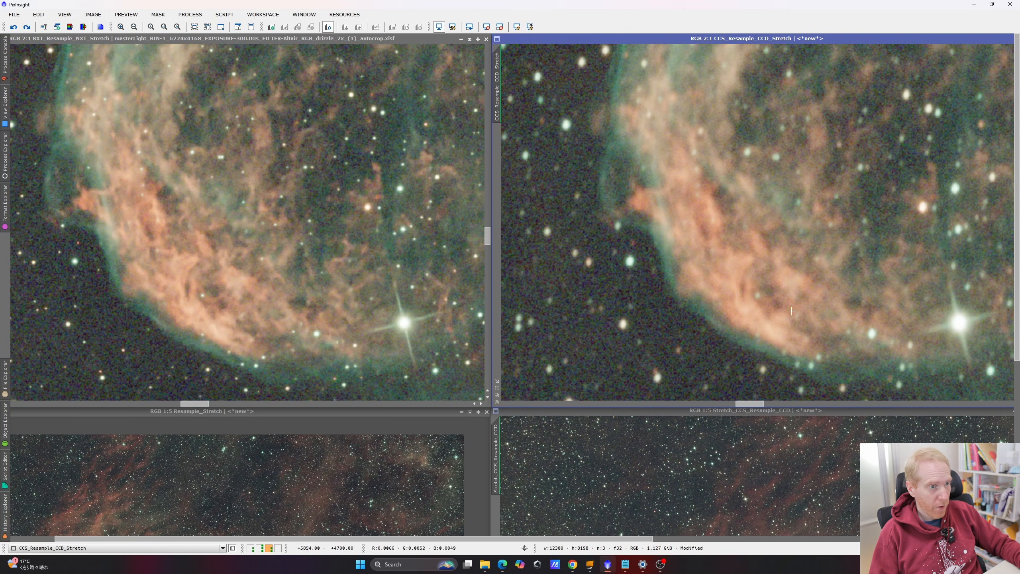
pyautogui.click(27, 27)
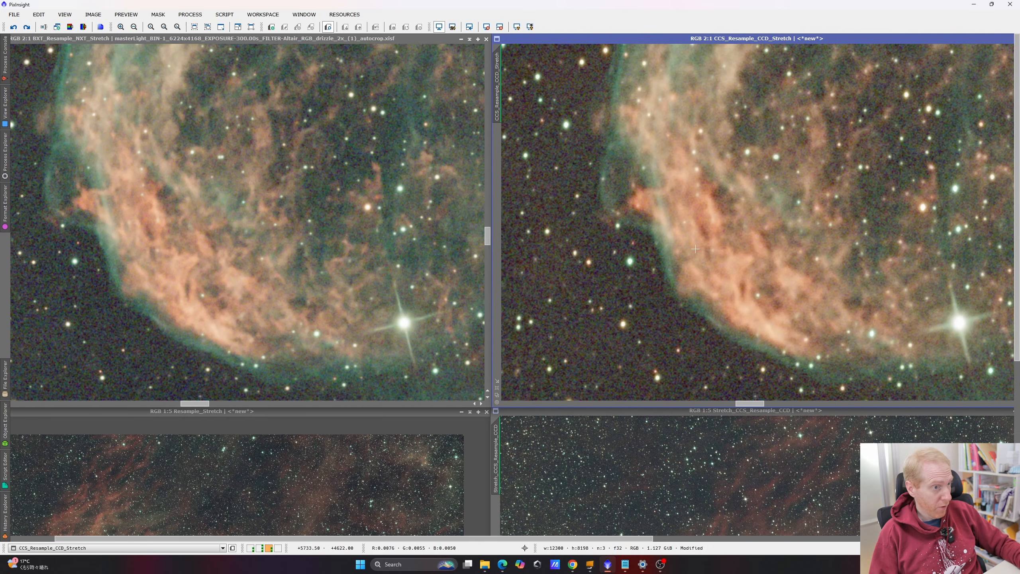
# Redo the resampling on both BXT_Resample_NXT_Stretch and CCS_Resample_CCD_Stretch.
pyautogui.click(310, 300)
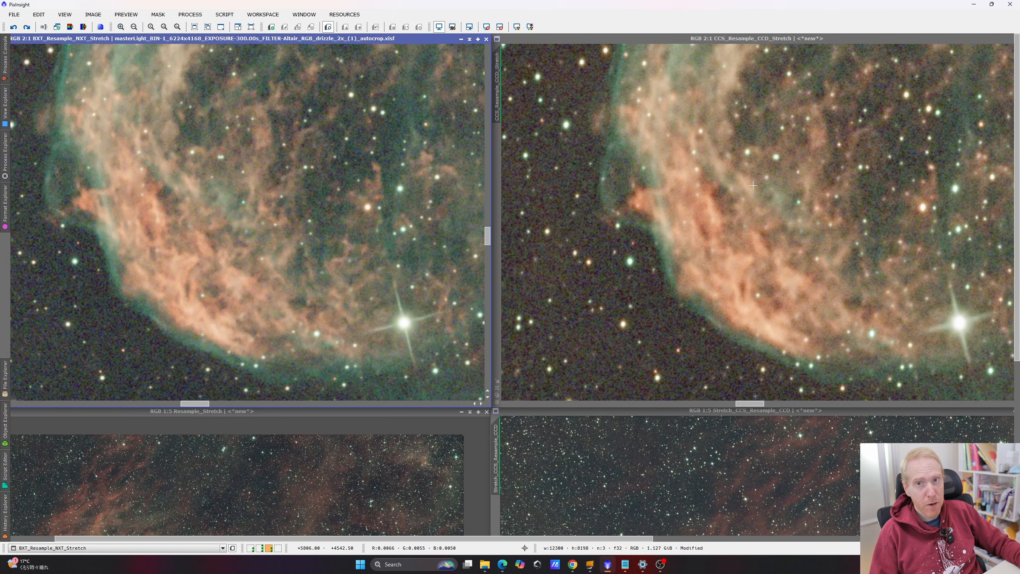
pyautogui.moveTo(499, 119)
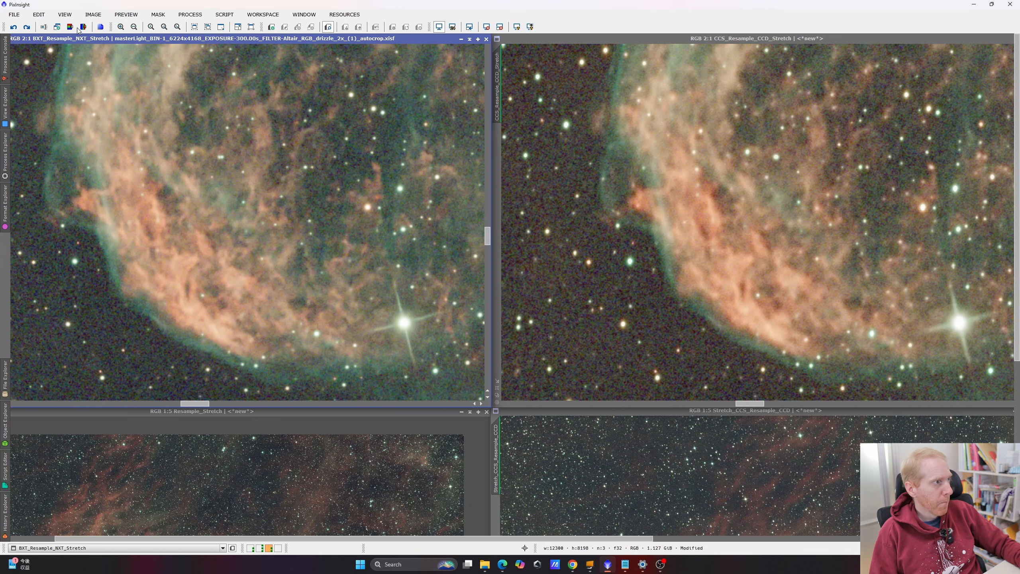
pyautogui.click(27, 27)
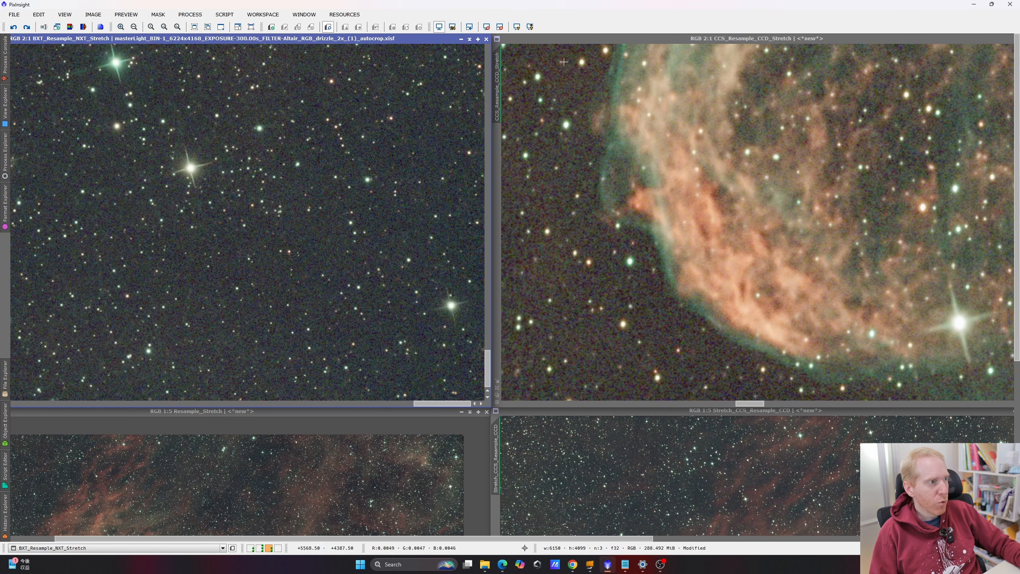
pyautogui.click(27, 27)
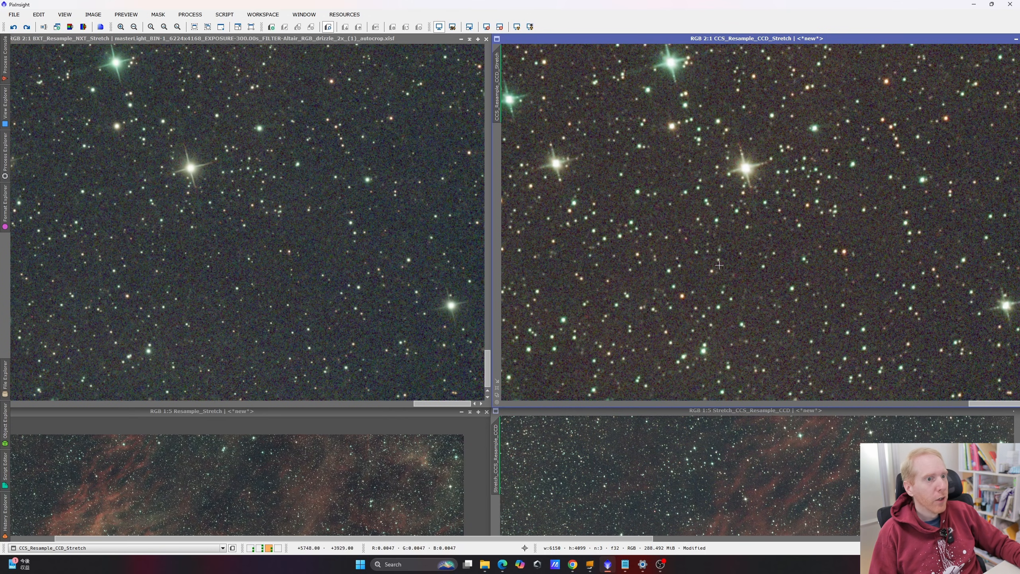
# Redo the NXT denoising on BXT_Resample_NXT_Stretch and inspect the nebula's central star and filaments at 3:1.
pyautogui.click(245, 42)
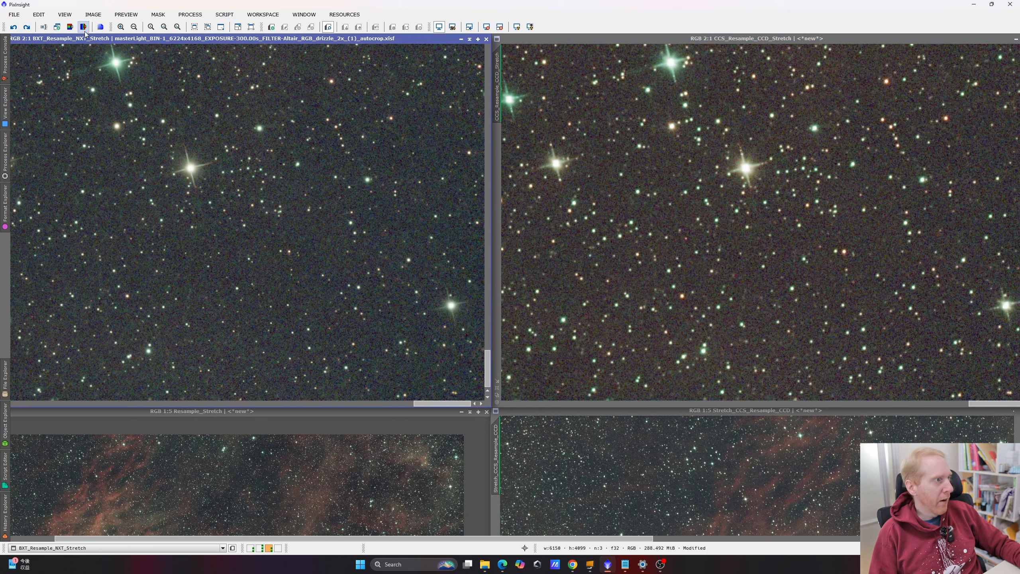
pyautogui.click(28, 28)
pyautogui.moveTo(441, 404); pyautogui.dragTo(298, 402)
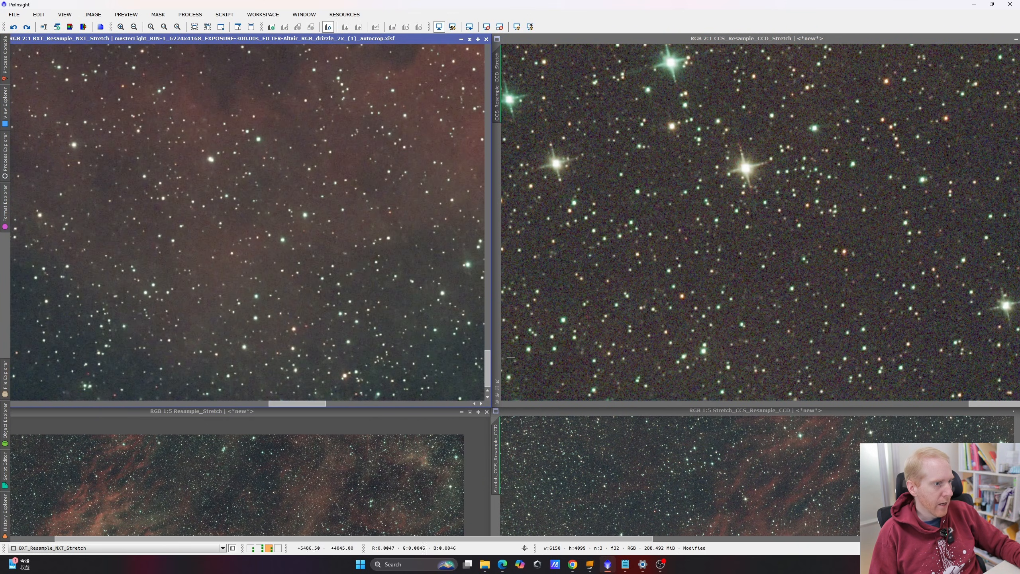
pyautogui.moveTo(488, 363); pyautogui.dragTo(487, 236)
pyautogui.scroll(-1, 488, 246)
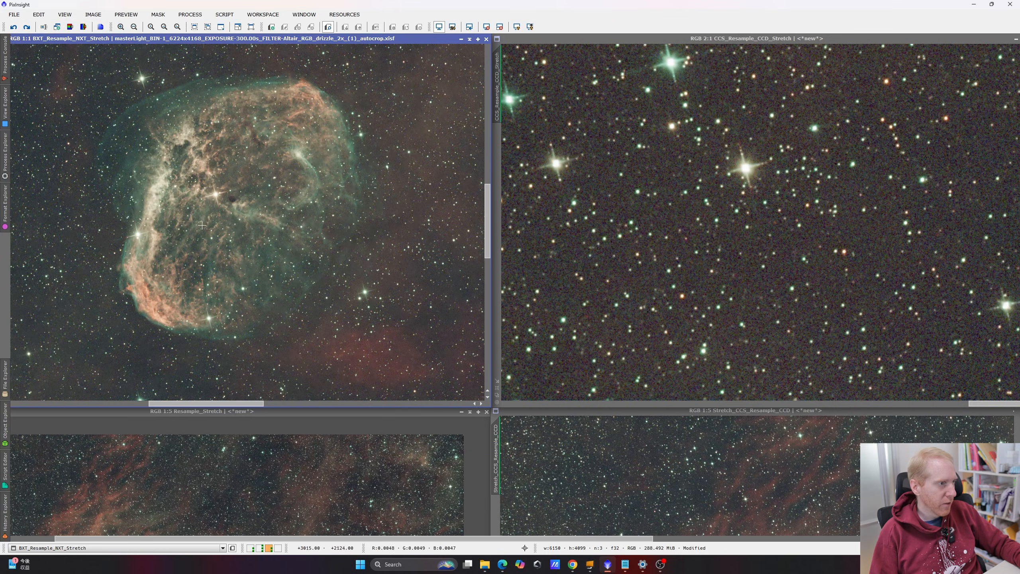
pyautogui.scroll(1, 193, 256)
pyautogui.scroll(5, 162, 277)
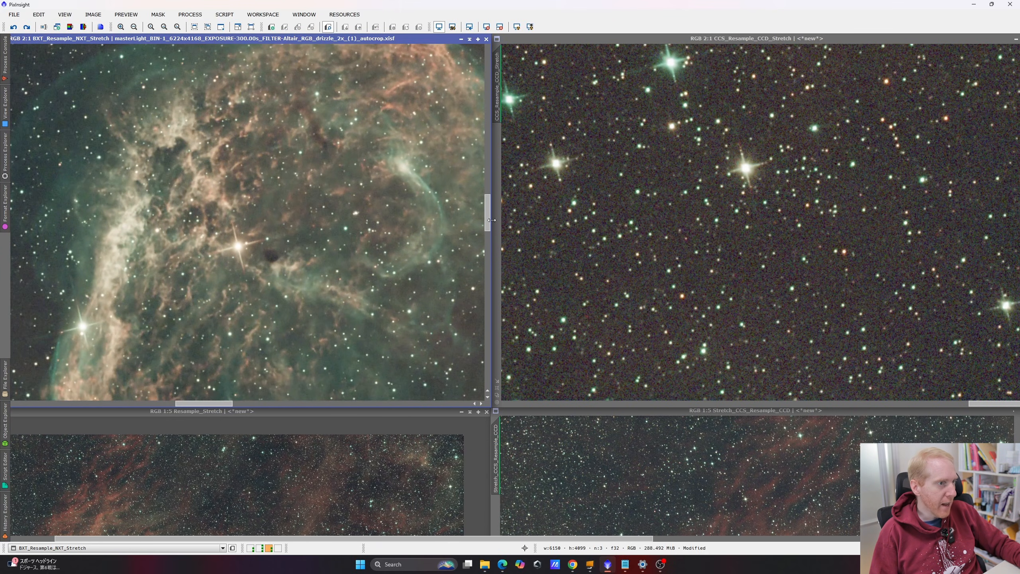
pyautogui.scroll(1, 196, 179)
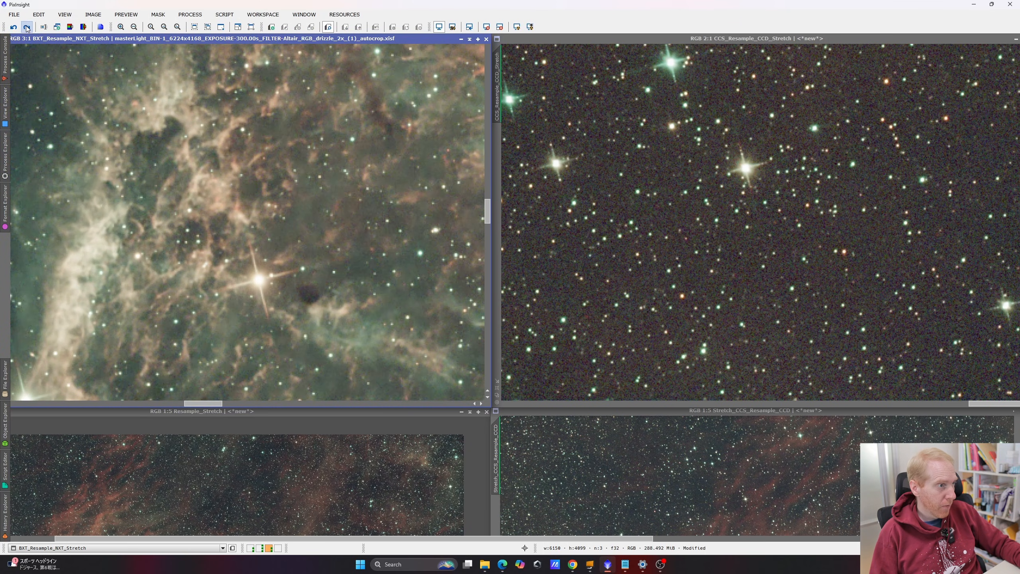
# Redo the Cosmic Clarity denoising on CCS_Resample_CCD_Stretch and compare the nebula's core with the NXT version at 3:1.
pyautogui.click(562, 124)
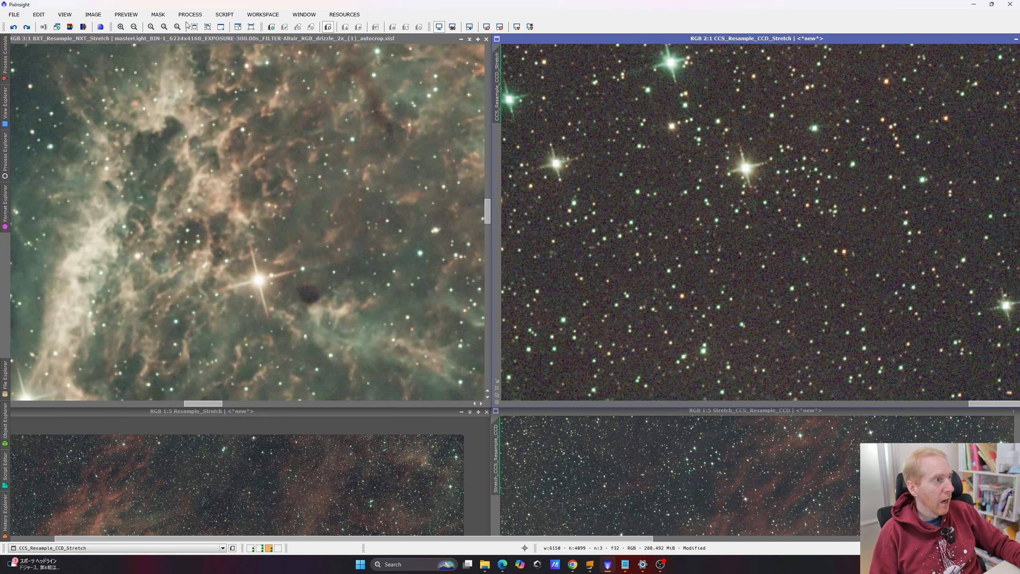
pyautogui.click(27, 28)
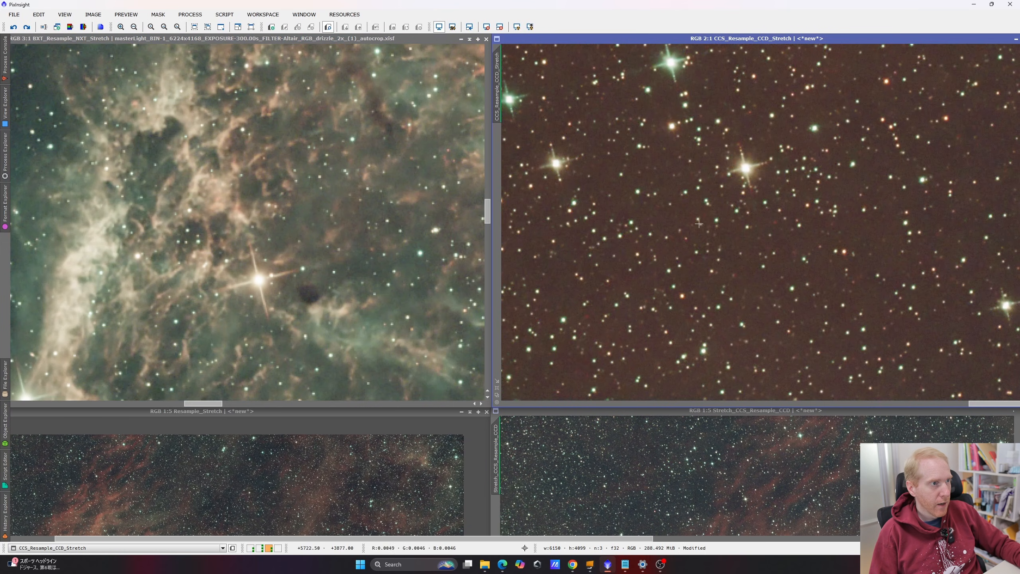
pyautogui.scroll(-7, 671, 207)
pyautogui.scroll(3, 782, 229)
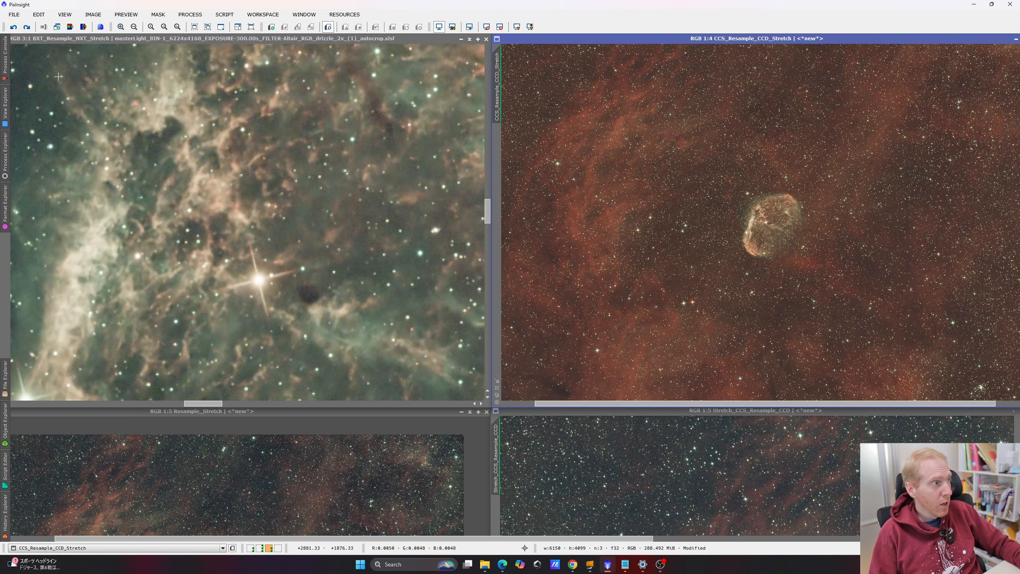
pyautogui.moveTo(244, 539); pyautogui.dragTo(213, 539)
pyautogui.moveTo(549, 341); pyautogui.dragTo(490, 334)
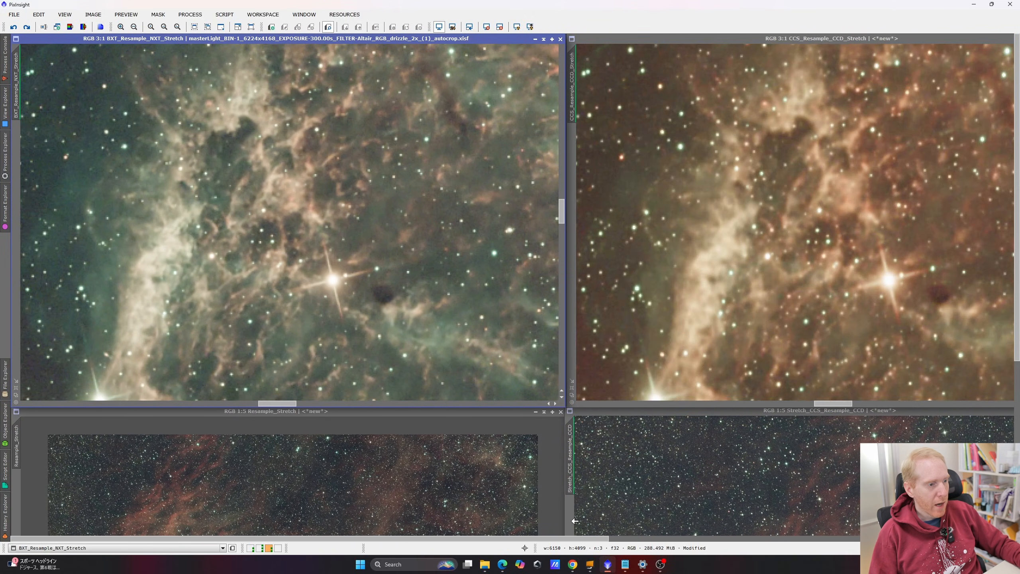
pyautogui.moveTo(531, 541); pyautogui.dragTo(584, 543)
pyautogui.click(751, 117)
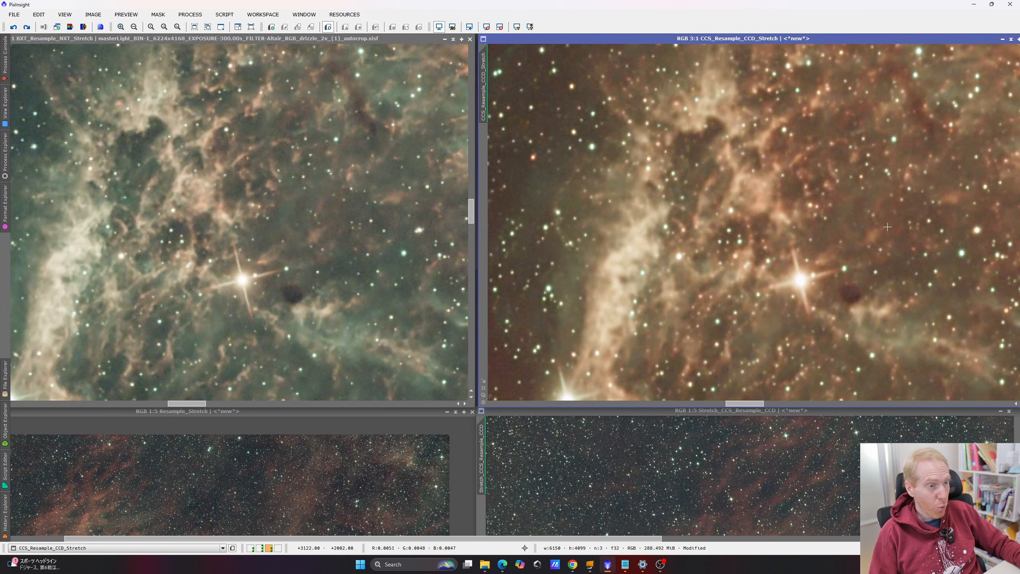
pyautogui.click(159, 152)
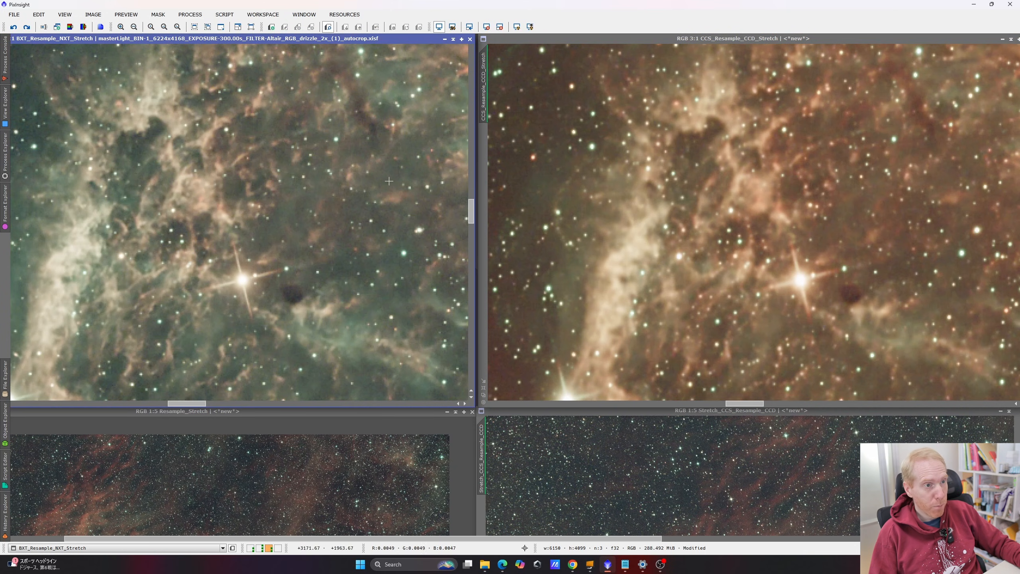
# Examine the Crescent Nebula in CCS_Resample_CCD_Stretch at 1:1 and 3:1, toggling the Cosmic Clarity denoising off and on.
pyautogui.scroll(-2, 926, 267)
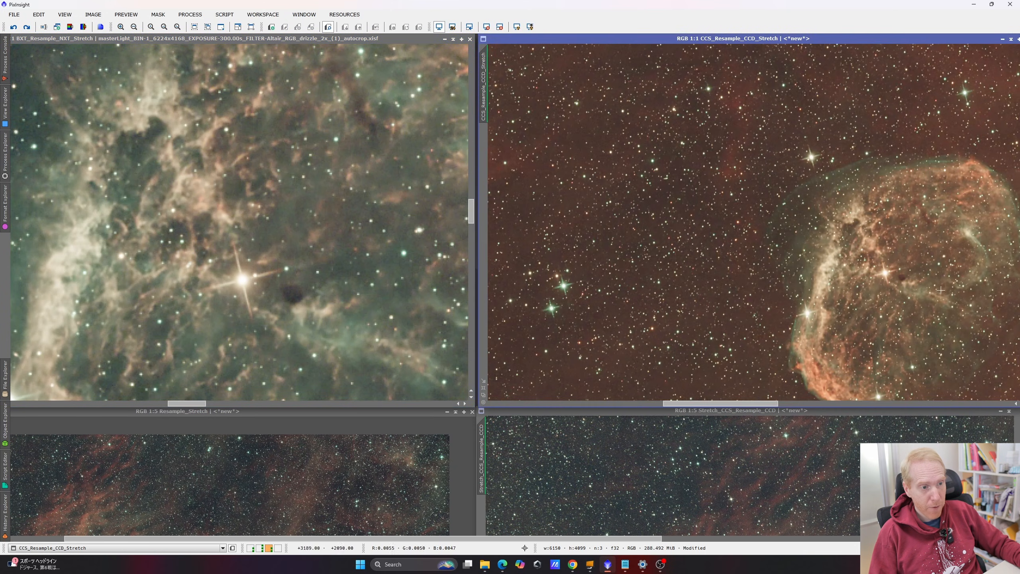
pyautogui.moveTo(742, 404); pyautogui.dragTo(771, 407)
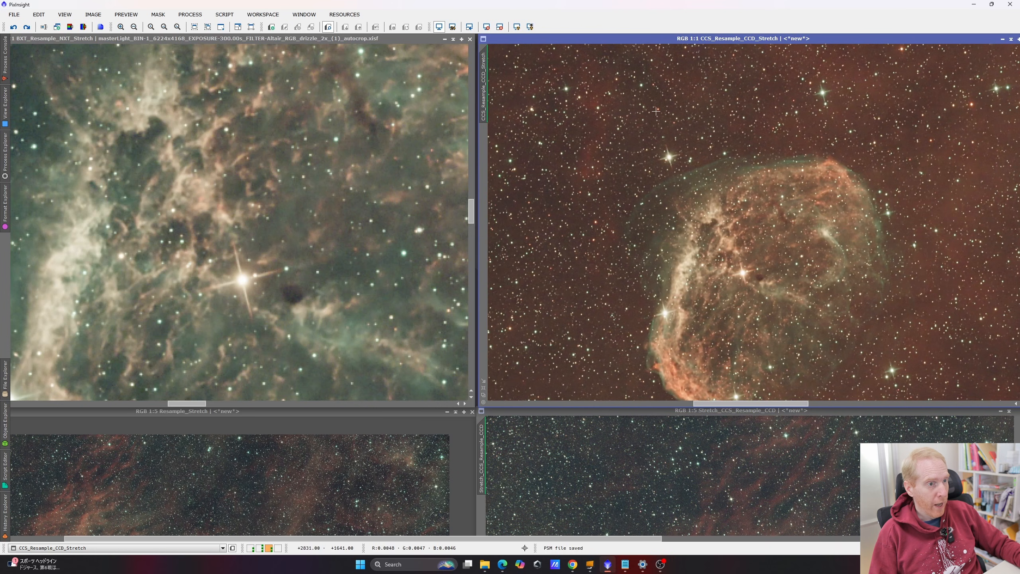
pyautogui.moveTo(772, 259); pyautogui.dragTo(764, 201)
pyautogui.click(13, 27)
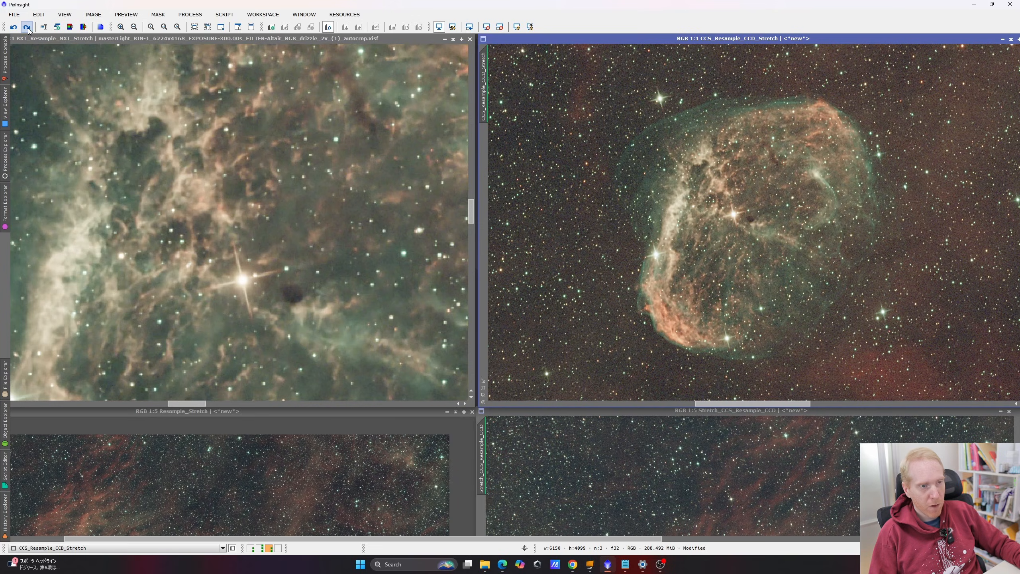
pyautogui.click(26, 27)
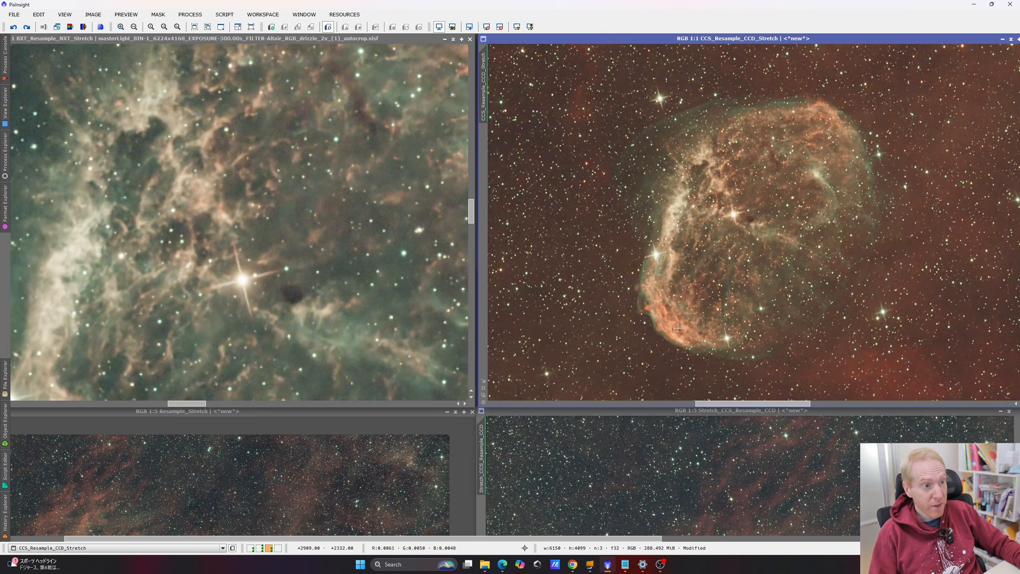
pyautogui.scroll(2, 709, 176)
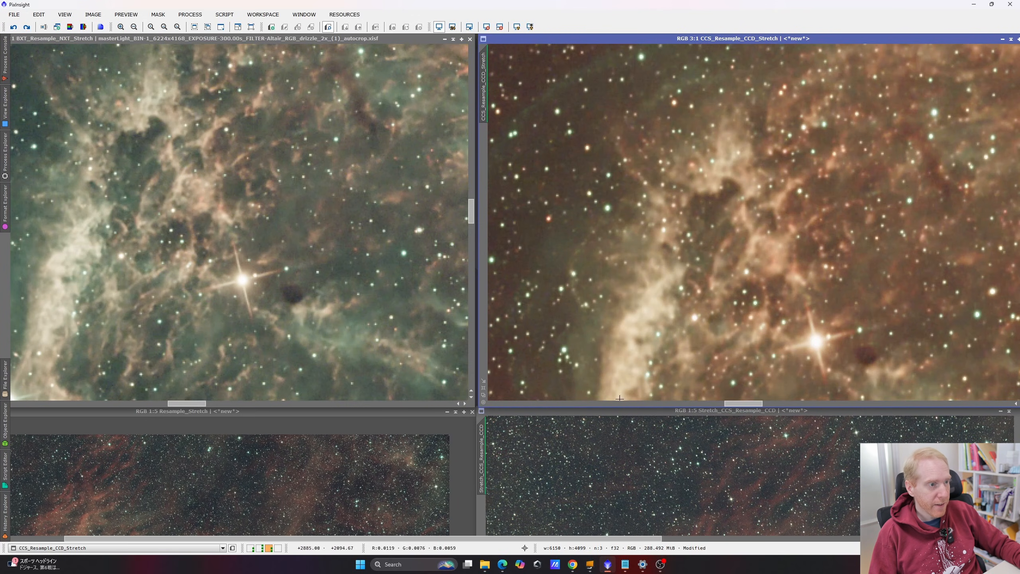
pyautogui.click(13, 28)
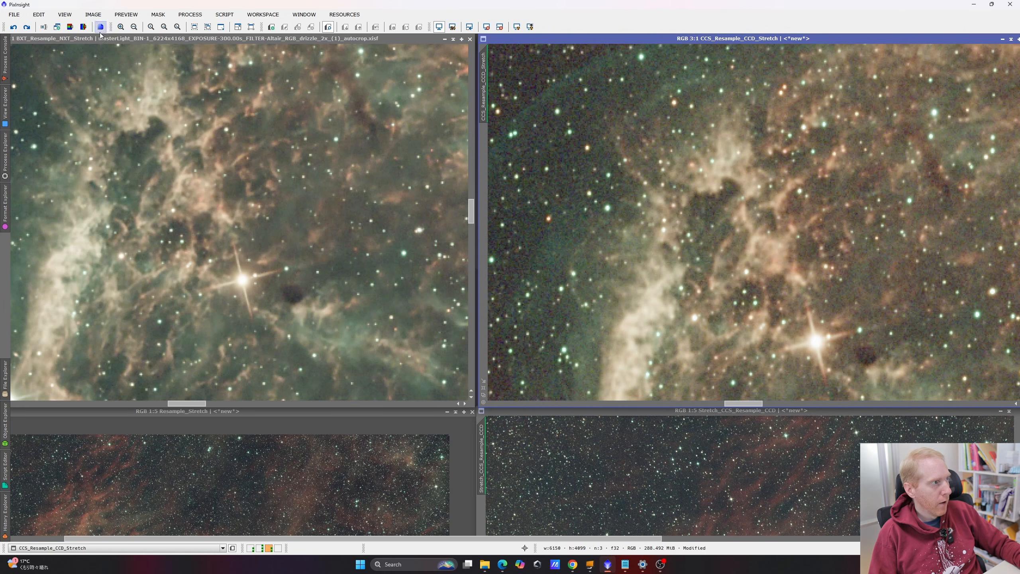
pyautogui.click(29, 29)
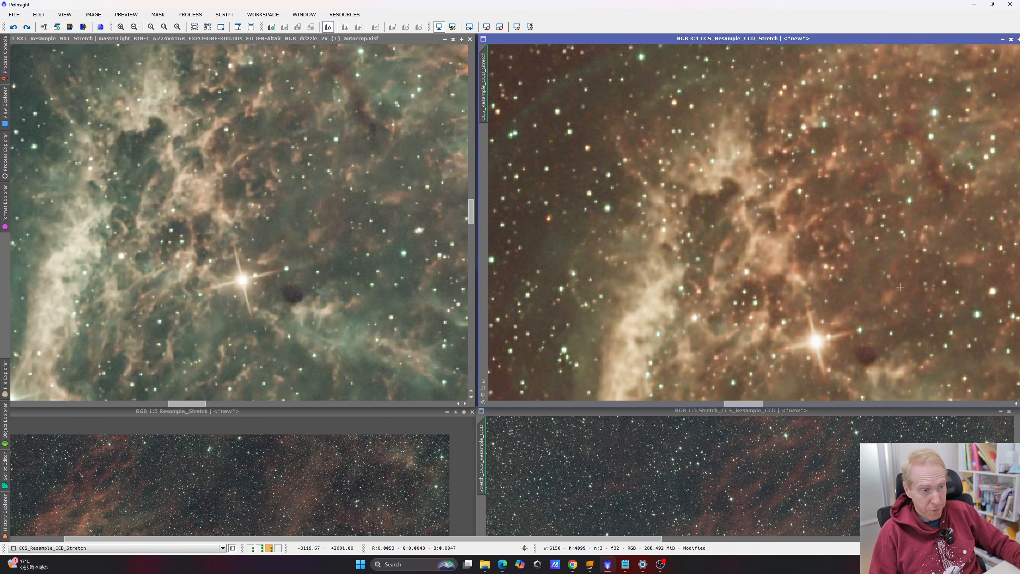
# Redo the stretch on BXT_Resample_NXT_Stretch and reset its screen transfer function to view the nebula at 1:2.
pyautogui.scroll(-5, 895, 300)
pyautogui.scroll(3, 680, 171)
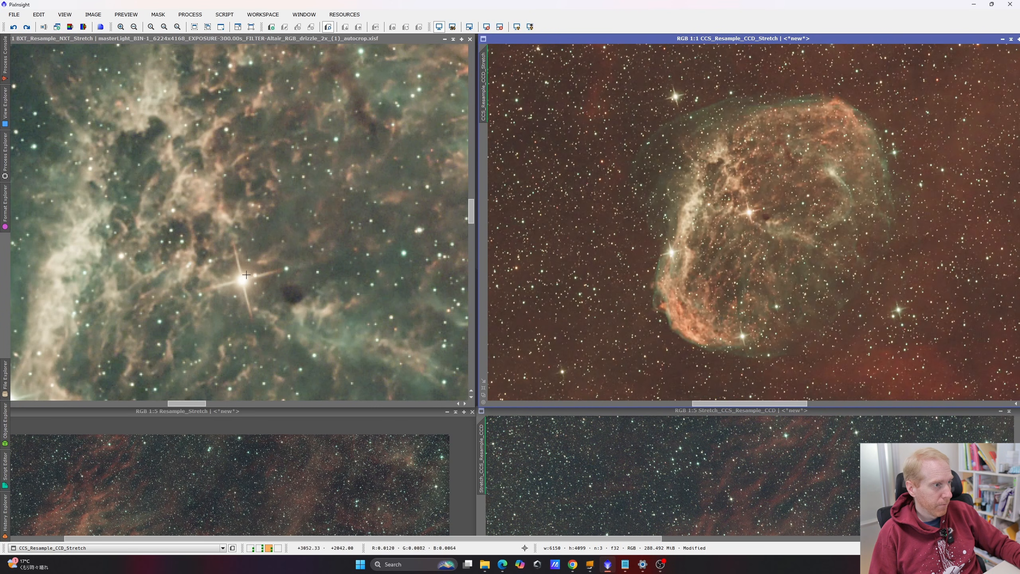
pyautogui.scroll(-1, 246, 275)
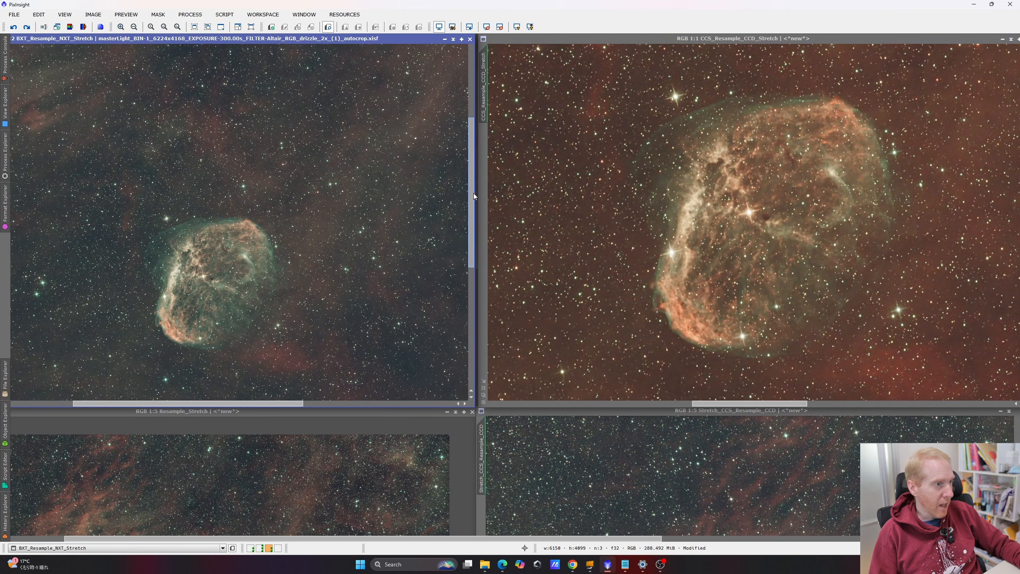
pyautogui.click(28, 27)
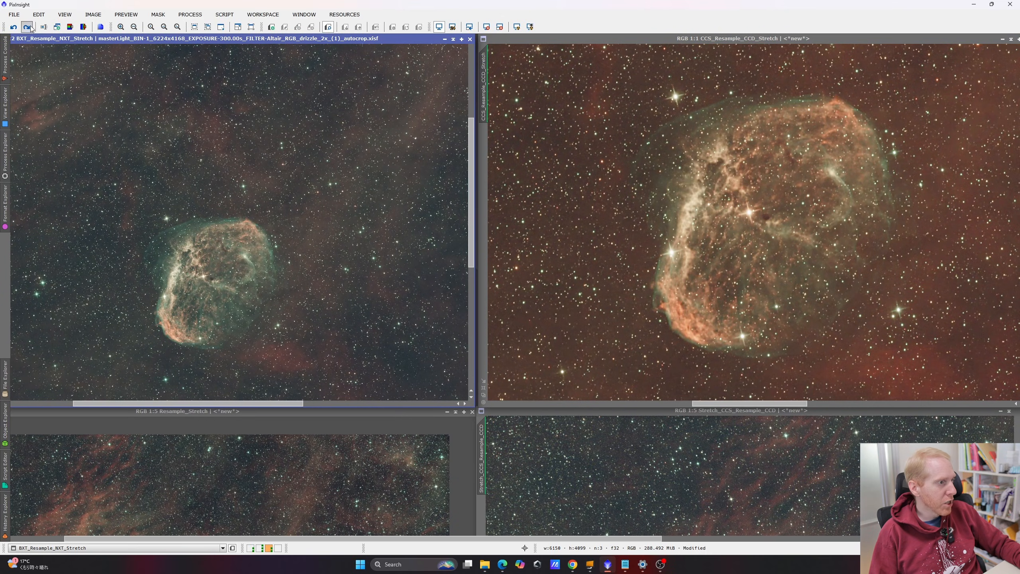
pyautogui.click(486, 28)
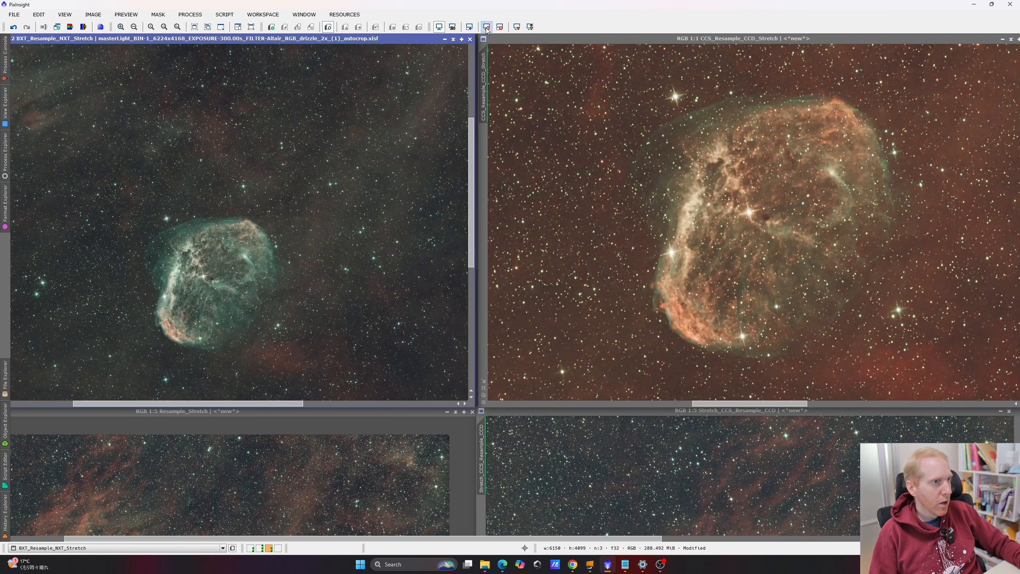
# Redo the stretch on CCS_Resample_CCD_Stretch and reset its screen transfer function.
pyautogui.click(538, 46)
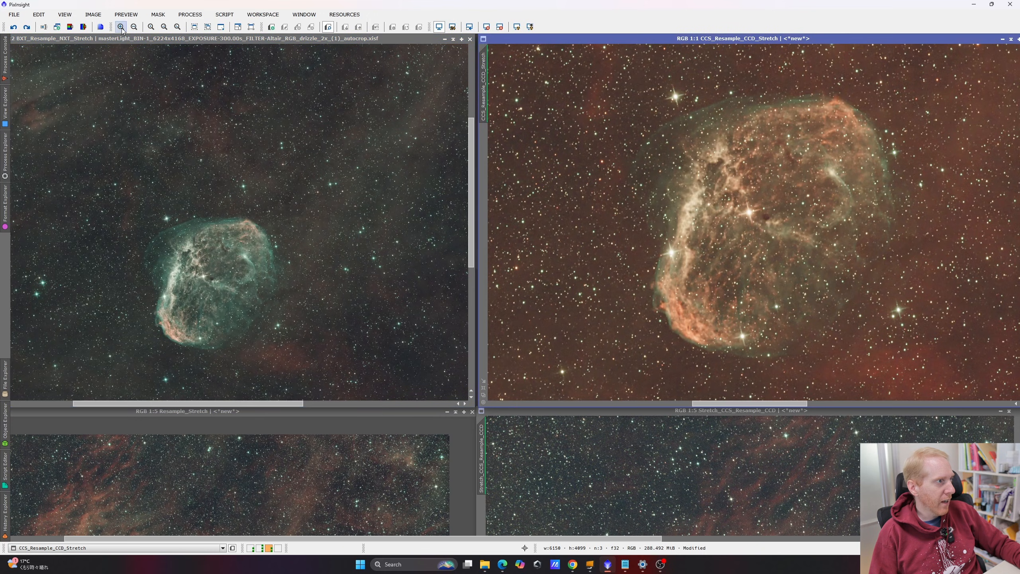
pyautogui.click(28, 28)
pyautogui.click(486, 27)
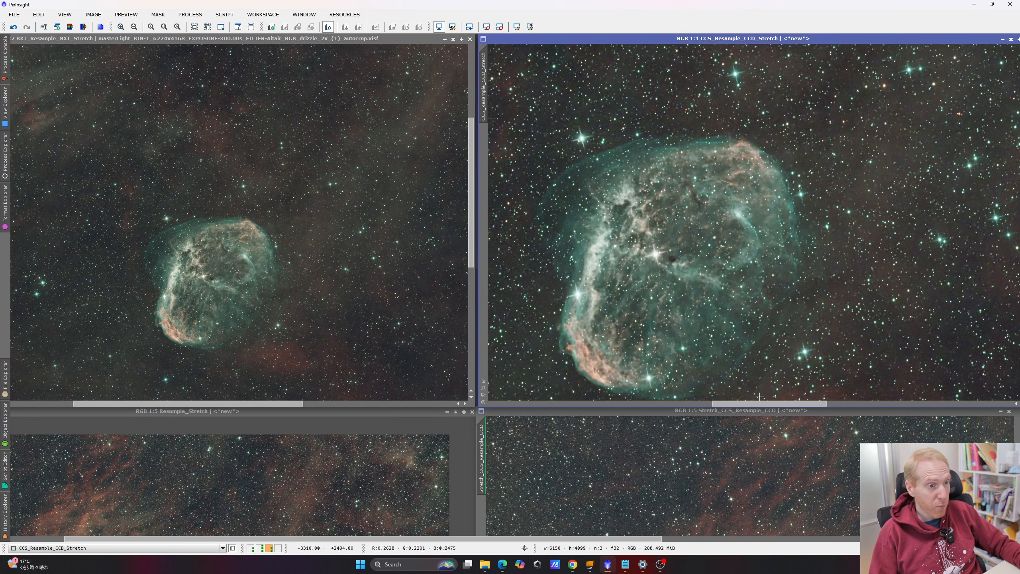
# Match BXT_Resample_NXT_Stretch to the view of CCS_Resample_CCD_Stretch at 1:1 to compare the nebula side by side.
pyautogui.moveTo(685, 340); pyautogui.dragTo(803, 288)
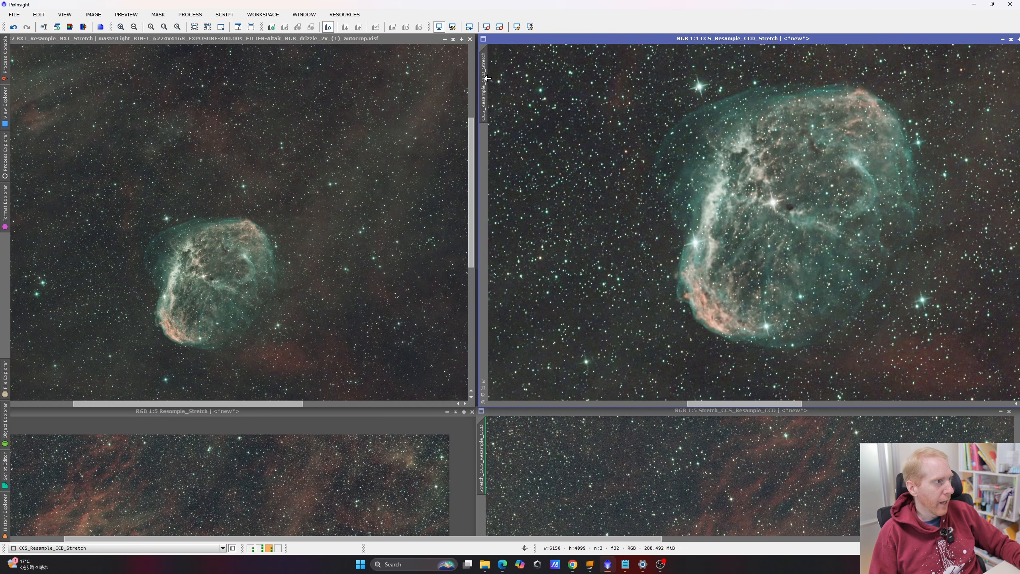
pyautogui.moveTo(255, 538); pyautogui.dragTo(200, 539)
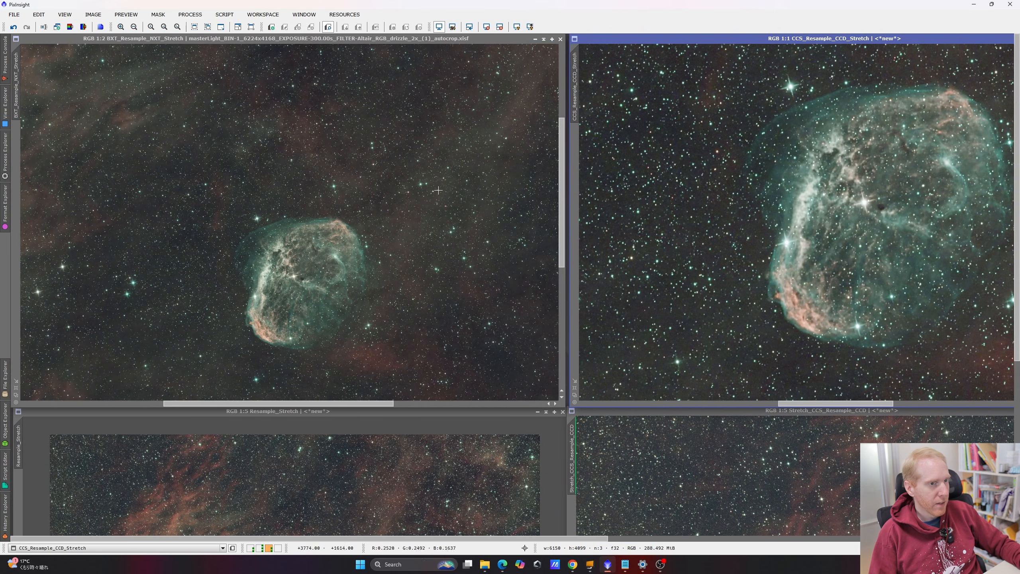
pyautogui.moveTo(578, 84); pyautogui.dragTo(215, 67)
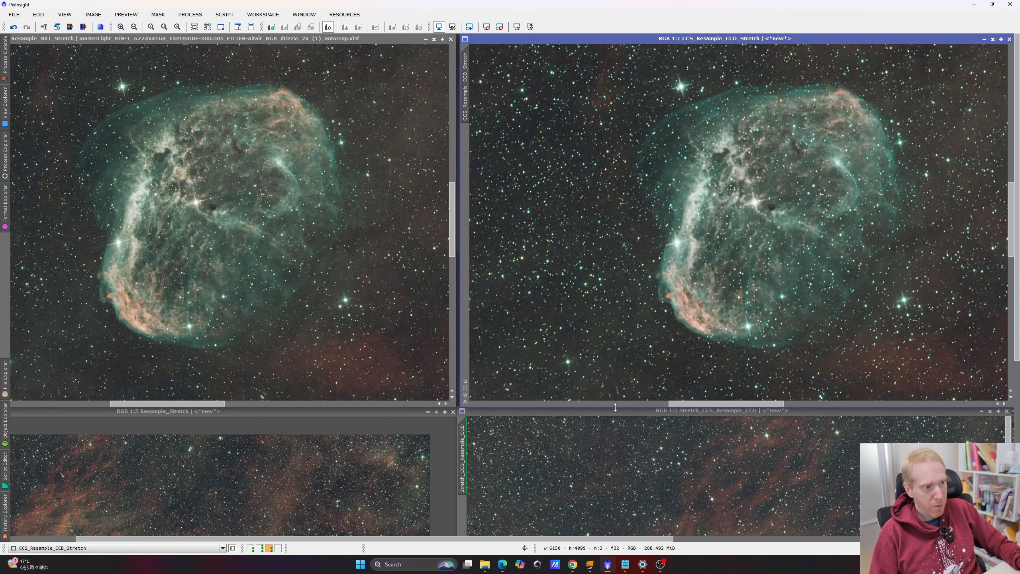
# Move the Stretch_CCS_Resample_CCD window over CCS_Resample_CCD_Stretch, beside the BXT version, and show it at 1:9.
pyautogui.moveTo(615, 410); pyautogui.dragTo(609, 37)
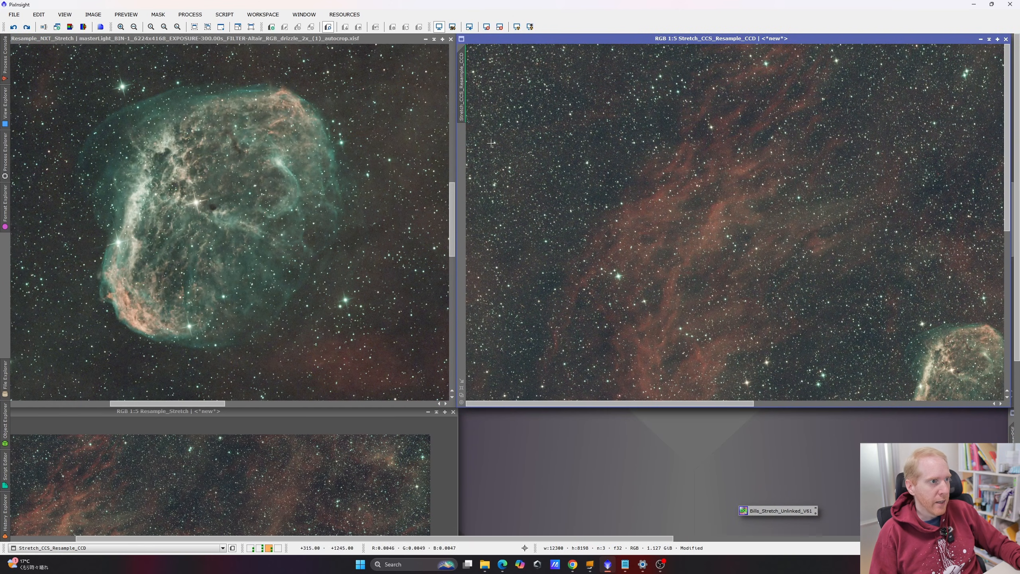
pyautogui.moveTo(464, 117)
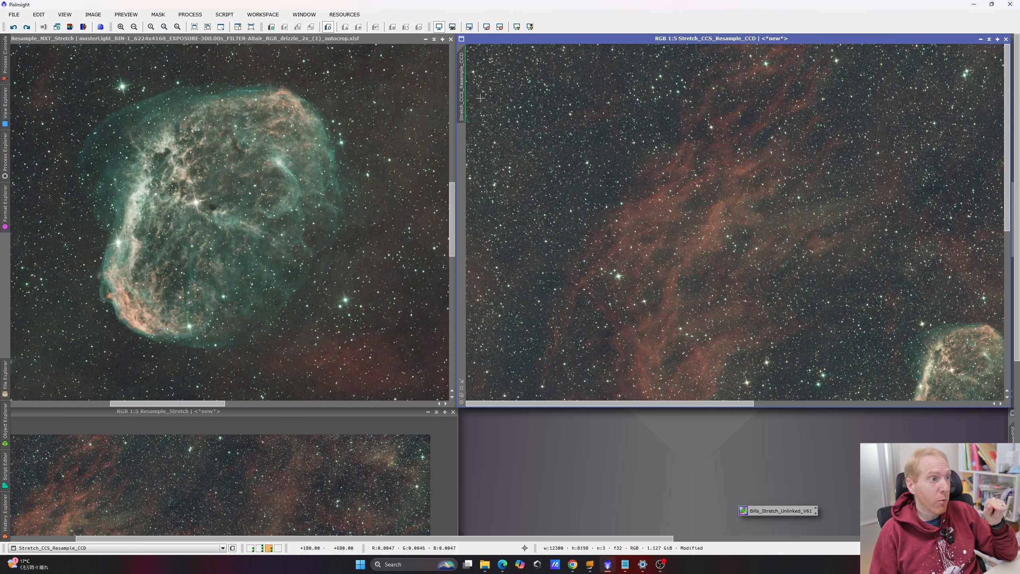
pyautogui.moveTo(467, 98)
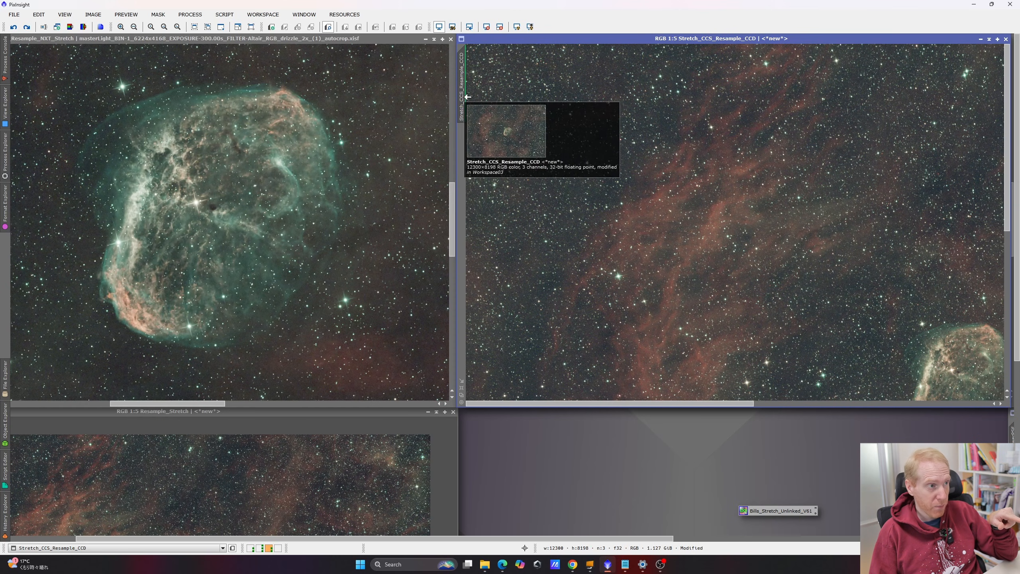
pyautogui.moveTo(463, 73)
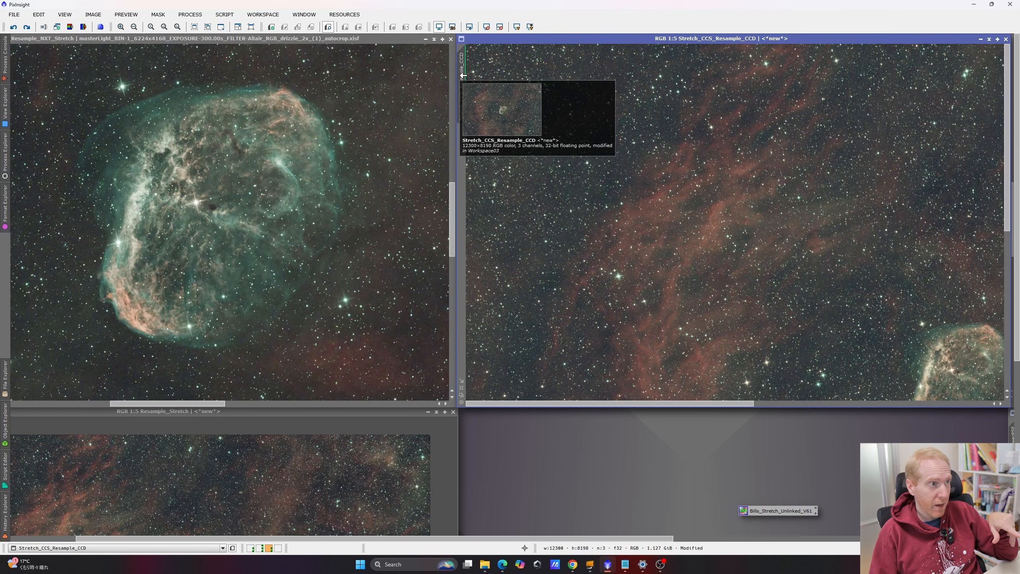
pyautogui.moveTo(466, 53)
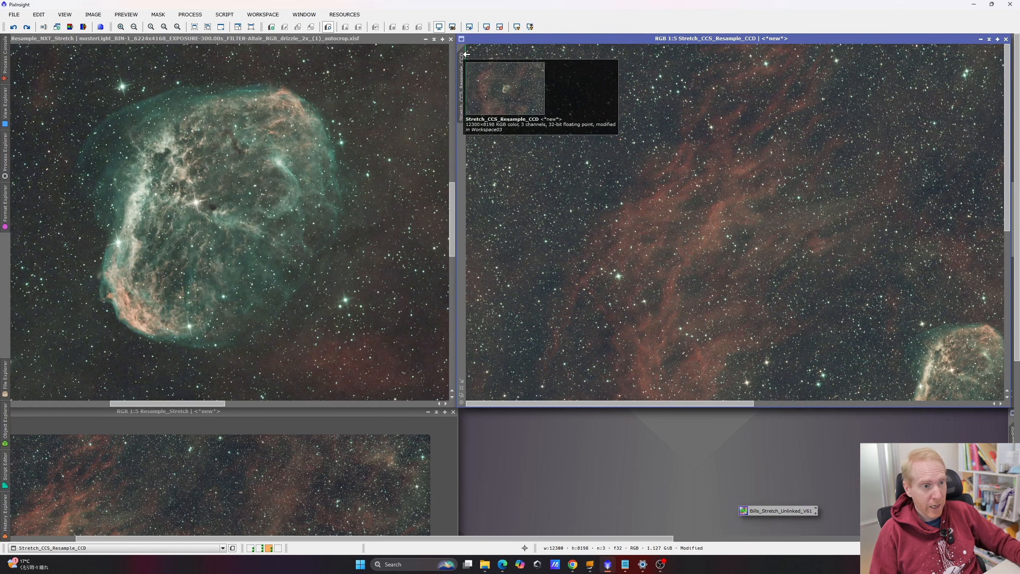
pyautogui.scroll(-4, 470, 130)
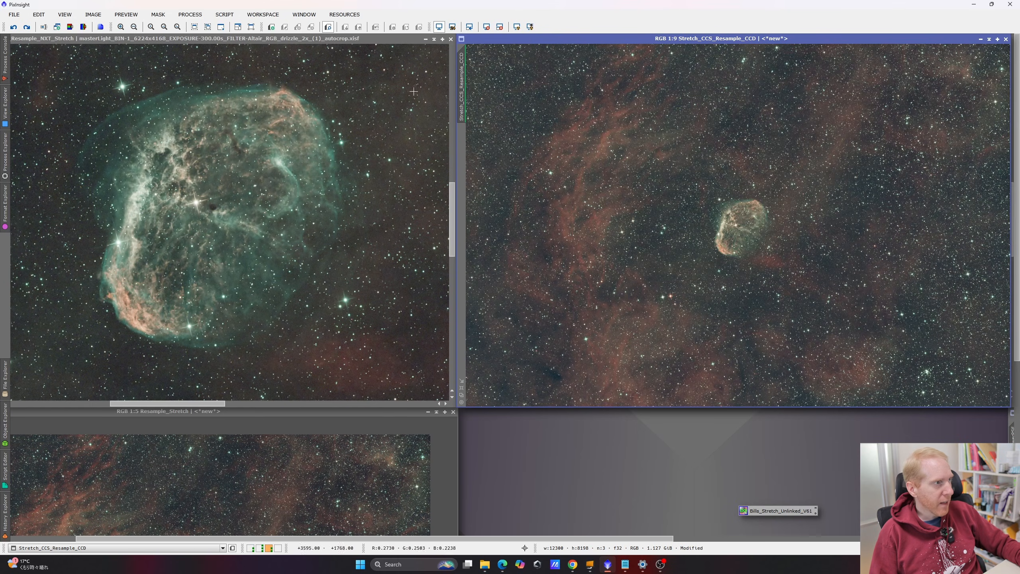
# Redo the stretch on Stretch_CCS_Resample_CCD, reset its screen transfer function and inspect the nebula's orange lower rim at 2:1.
pyautogui.click(28, 26)
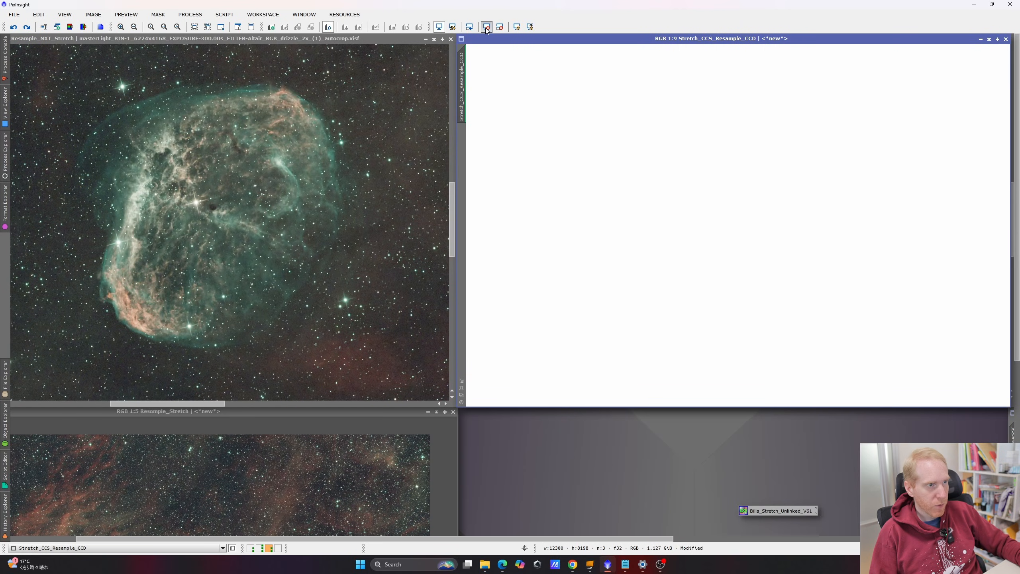
pyautogui.scroll(5, 776, 219)
pyautogui.scroll(2, 776, 219)
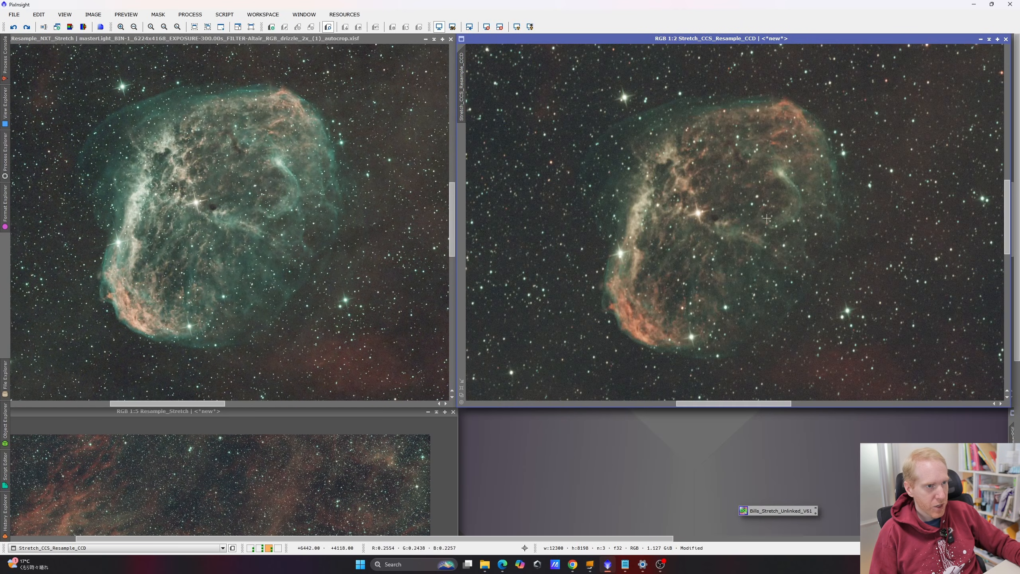
pyautogui.scroll(1, 655, 343)
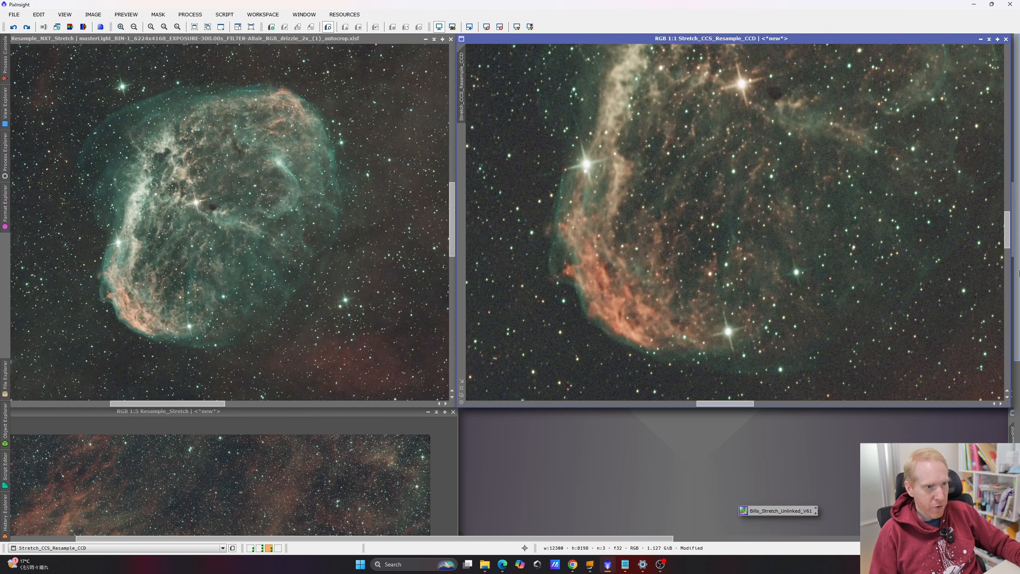
pyautogui.moveTo(1007, 236)
pyautogui.mouseDown()
pyautogui.moveTo(1007, 220)
pyautogui.moveTo(1007, 239)
pyautogui.mouseUp()
pyautogui.scroll(1, 572, 261)
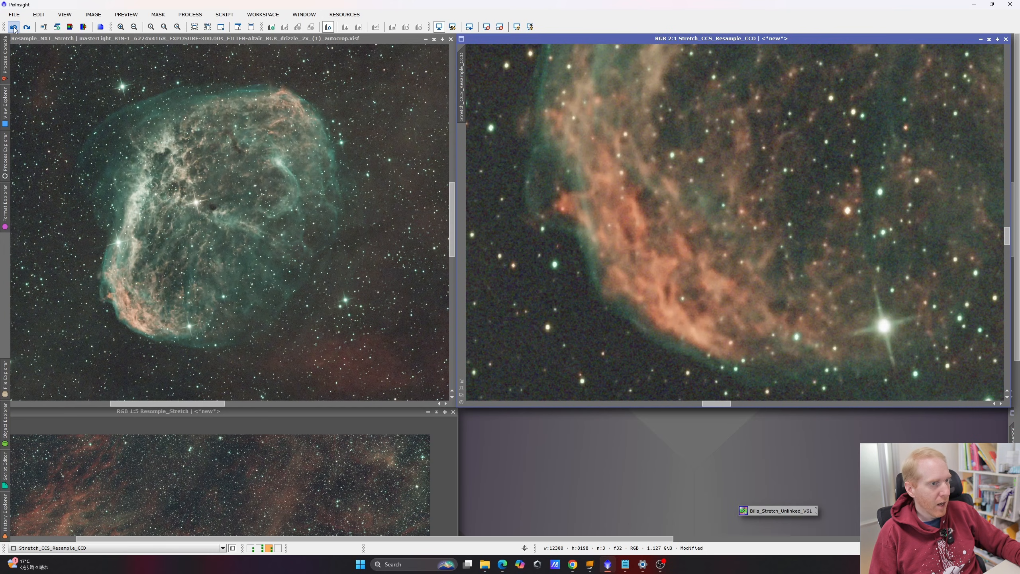
# Redo the Cosmic Clarity sharpening on Stretch_CCS_Resample_CCD and toggle it off and on over the nebula's filaments at 2:1.
pyautogui.click(27, 28)
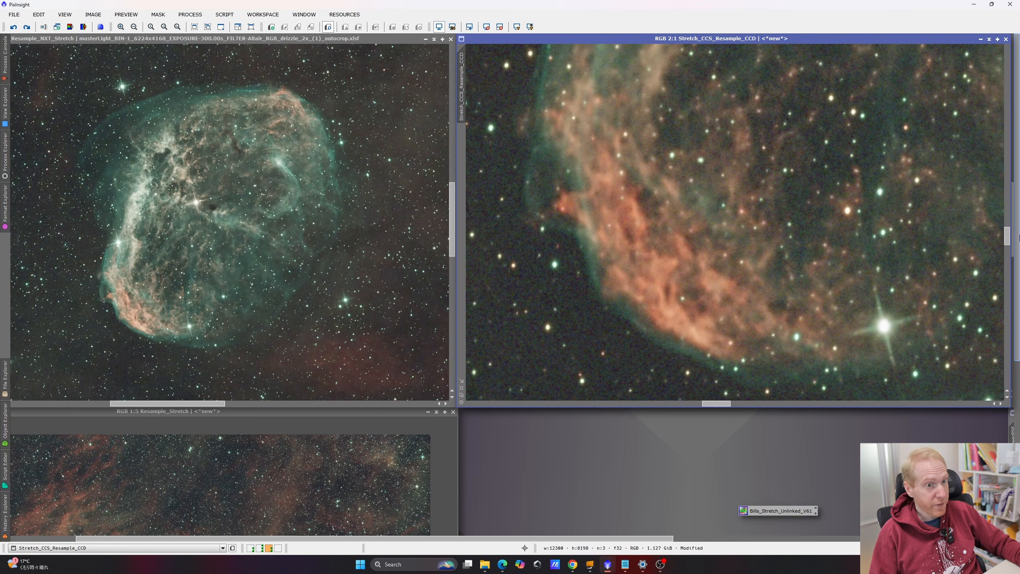
pyautogui.moveTo(1007, 237); pyautogui.dragTo(1004, 213)
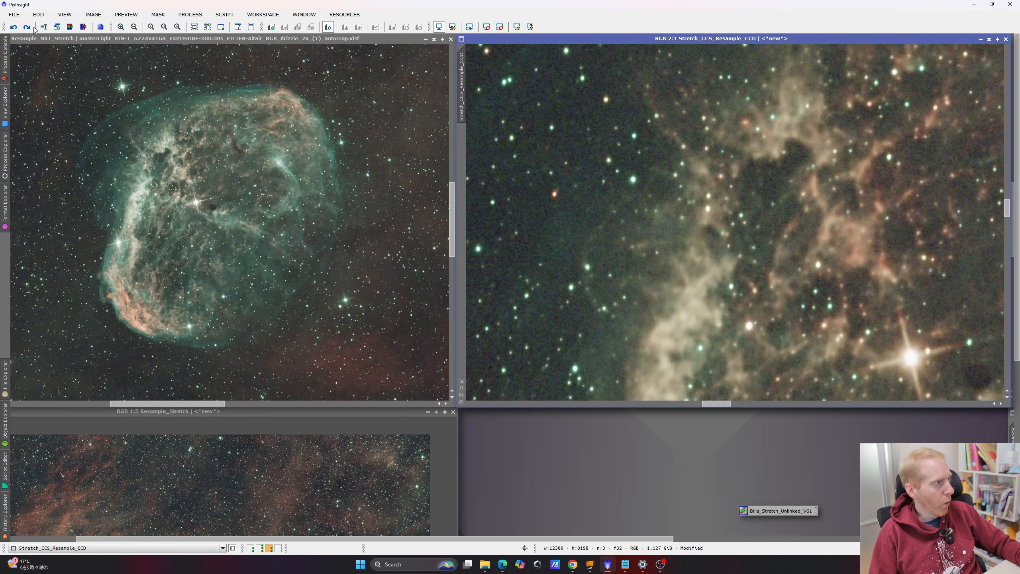
pyautogui.click(14, 27)
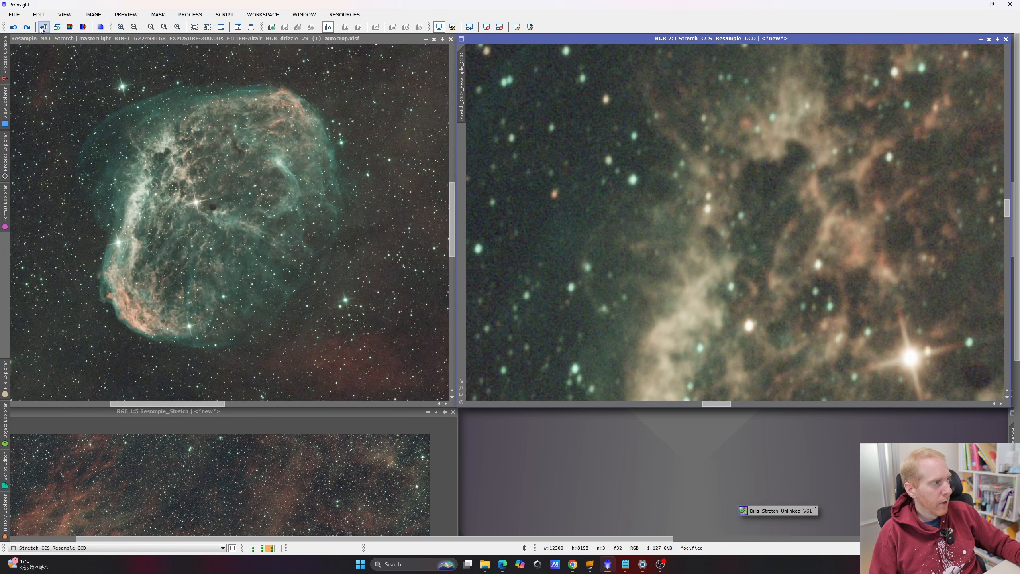
pyautogui.click(27, 28)
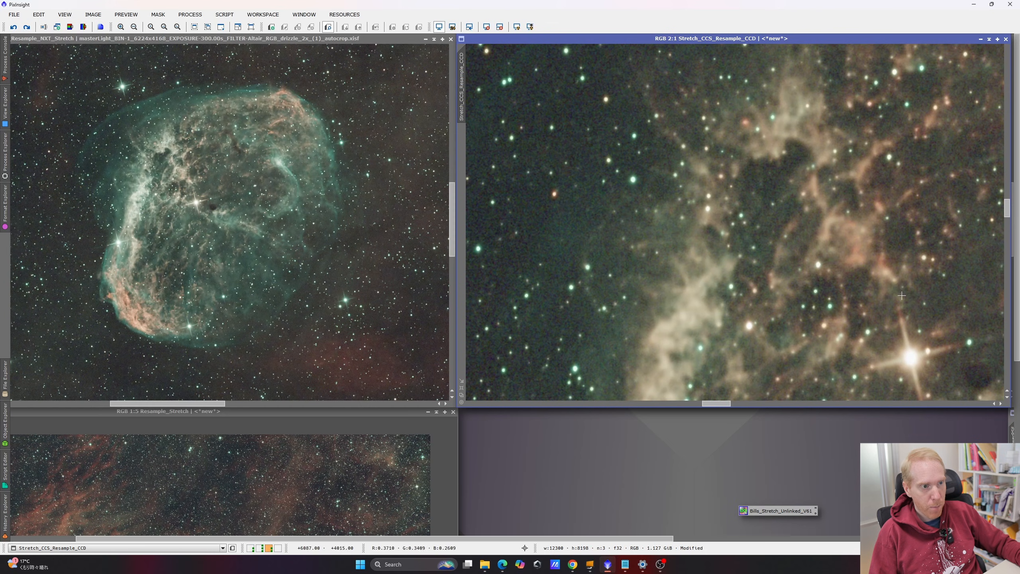
pyautogui.click(18, 29)
# Redo the resampling and Cosmic Clarity denoising on Stretch_CCS_Resample_CCD, examining the nebula at 1:1 and the whole frame at 1:5.
pyautogui.scroll(-10, 762, 239)
pyautogui.scroll(7, 762, 239)
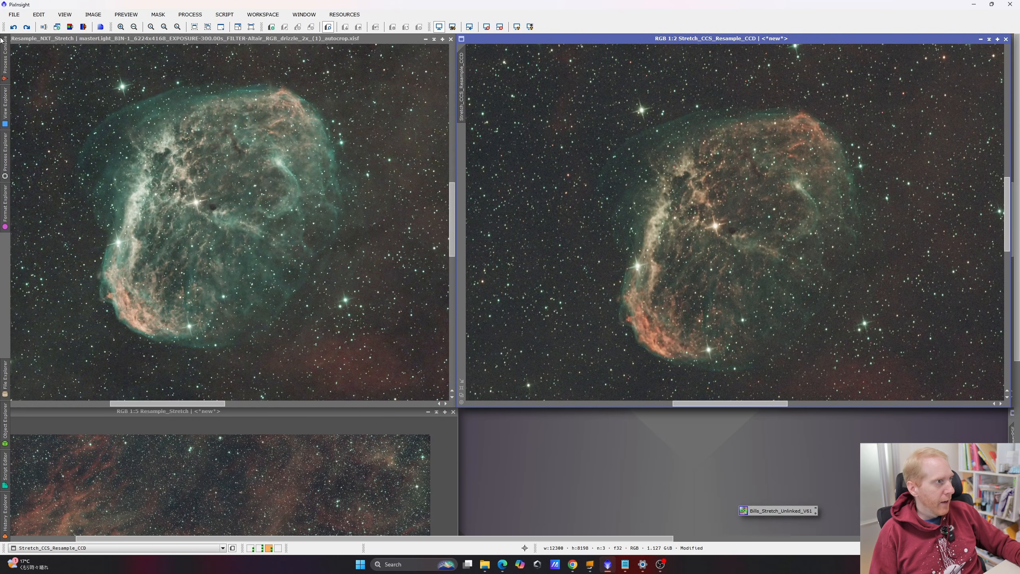
pyautogui.click(29, 27)
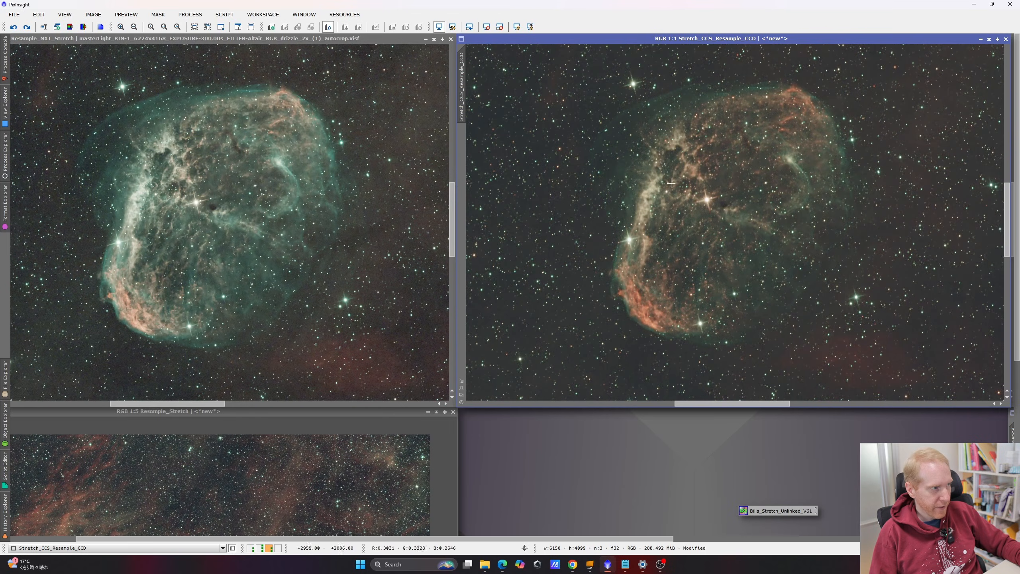
pyautogui.moveTo(708, 200); pyautogui.dragTo(715, 207)
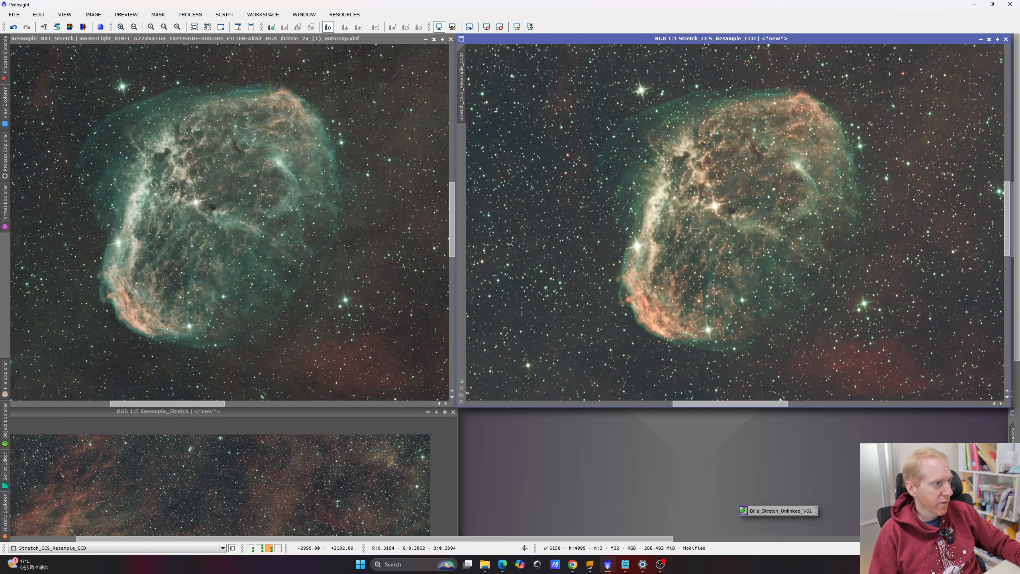
pyautogui.scroll(-4, 829, 275)
pyautogui.scroll(1, 829, 274)
pyautogui.scroll(-1, 829, 275)
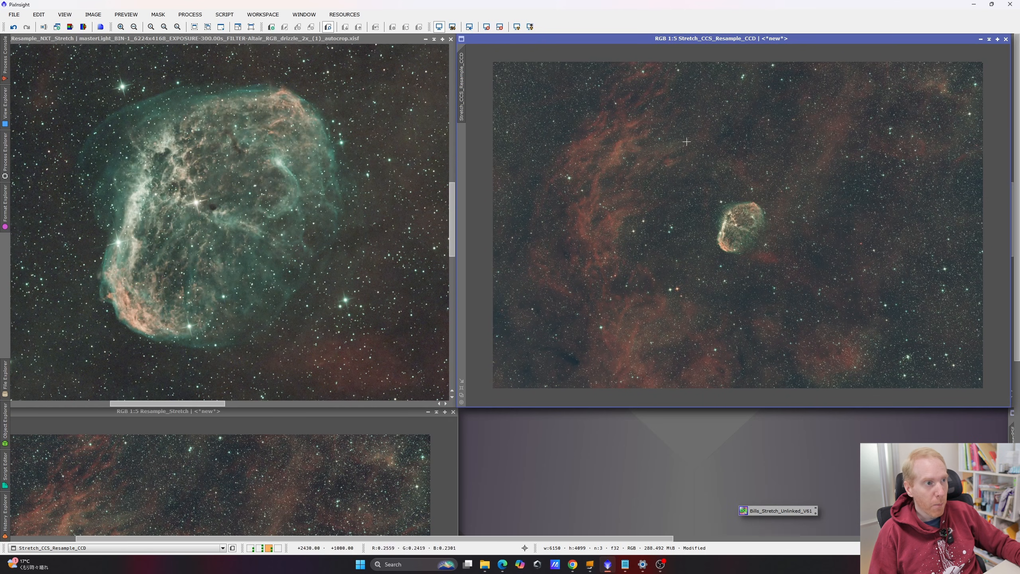
# Compare Stretch_CCS_Resample_CCD side by side with CCS_Resample_CCD_Stretch at 1:5, then restore its window position beside the BXT version.
pyautogui.moveTo(750, 41); pyautogui.dragTo(380, 114)
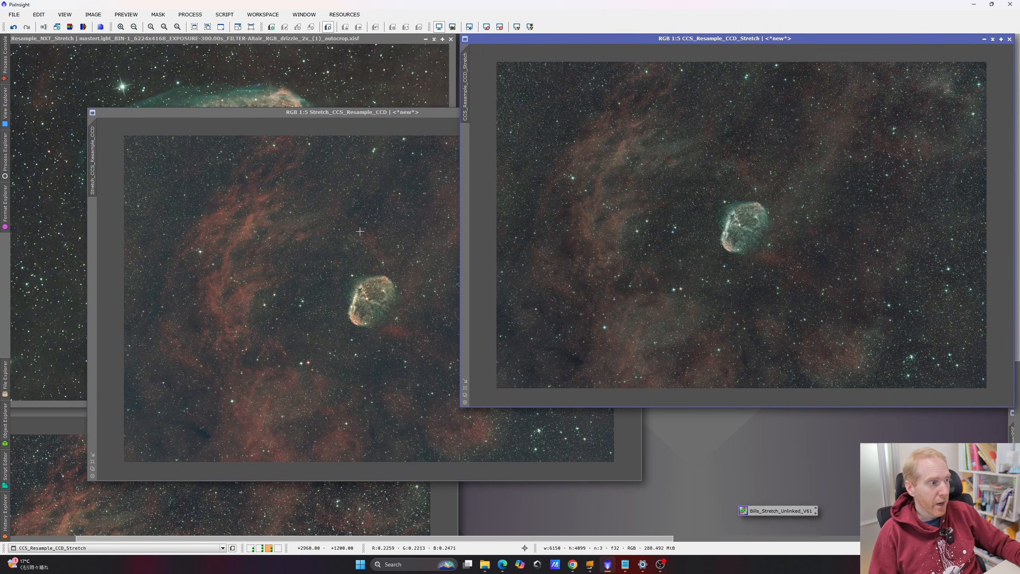
pyautogui.moveTo(338, 113); pyautogui.dragTo(259, 39)
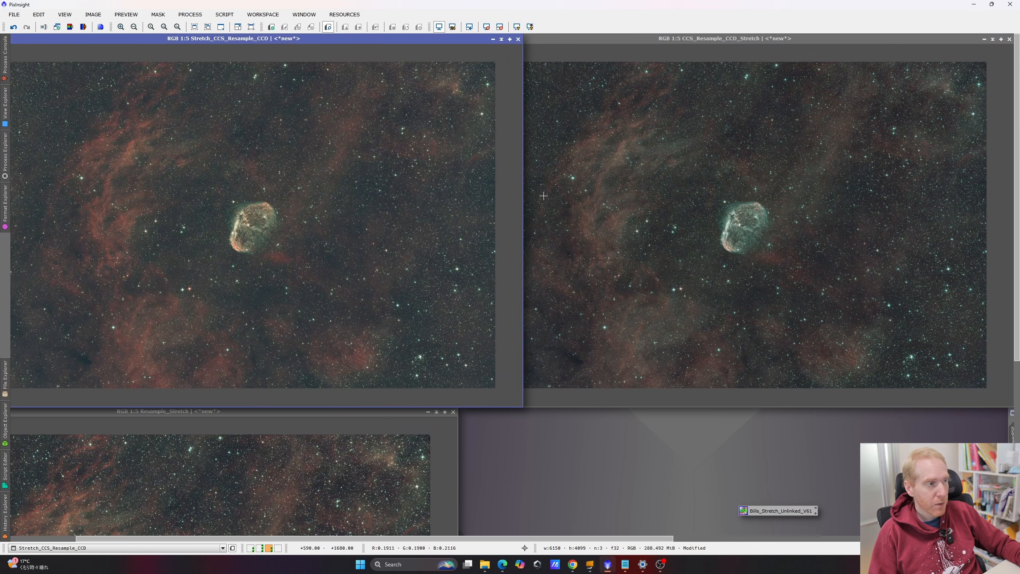
pyautogui.moveTo(279, 38); pyautogui.dragTo(784, 39)
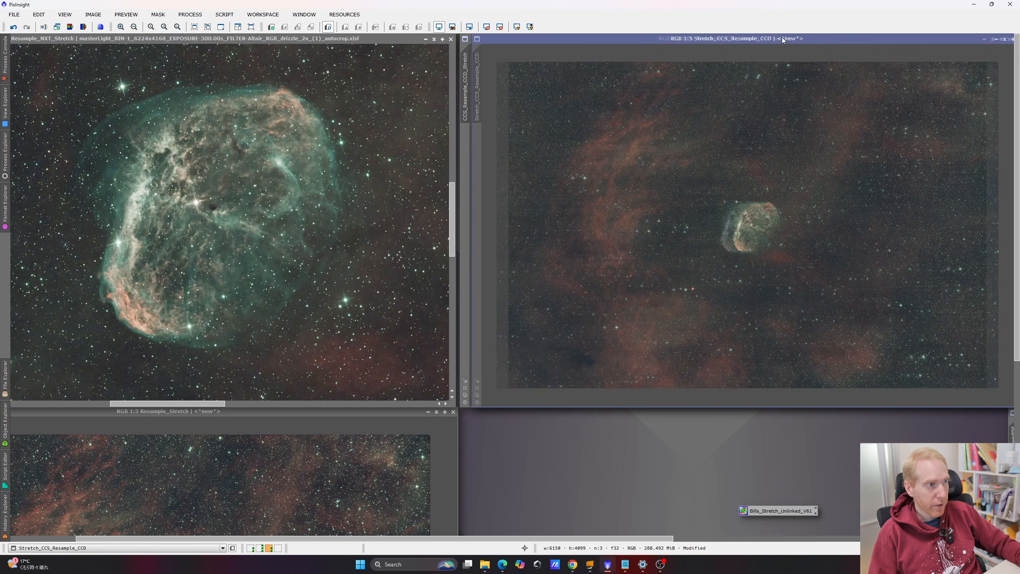
# Inspect the nebula's orange rim in Stretch_CCS_Resample_CCD against BXT_Resample_NXT_Stretch with matching 4:1 views.
pyautogui.scroll(4, 754, 207)
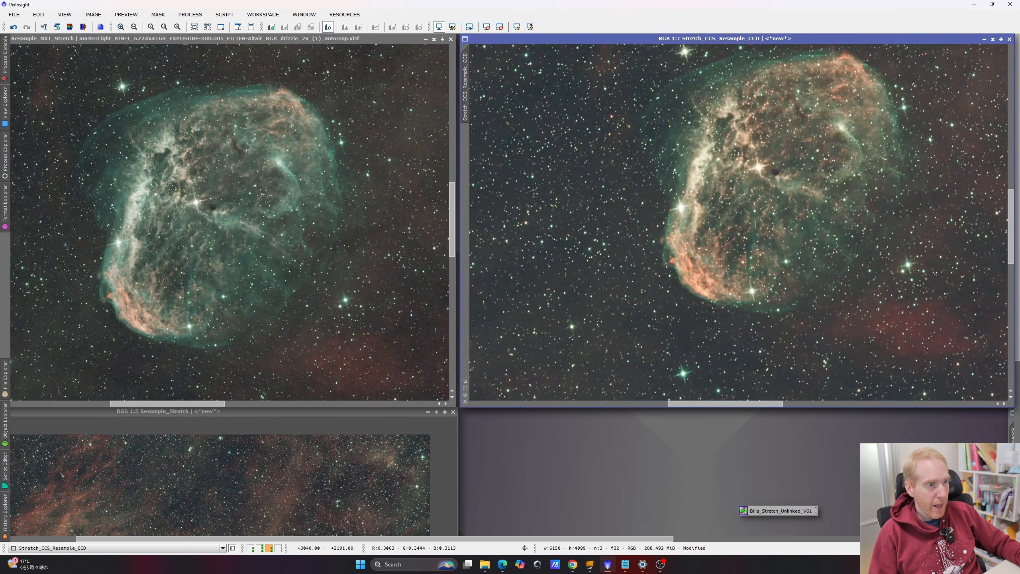
pyautogui.scroll(1, 761, 210)
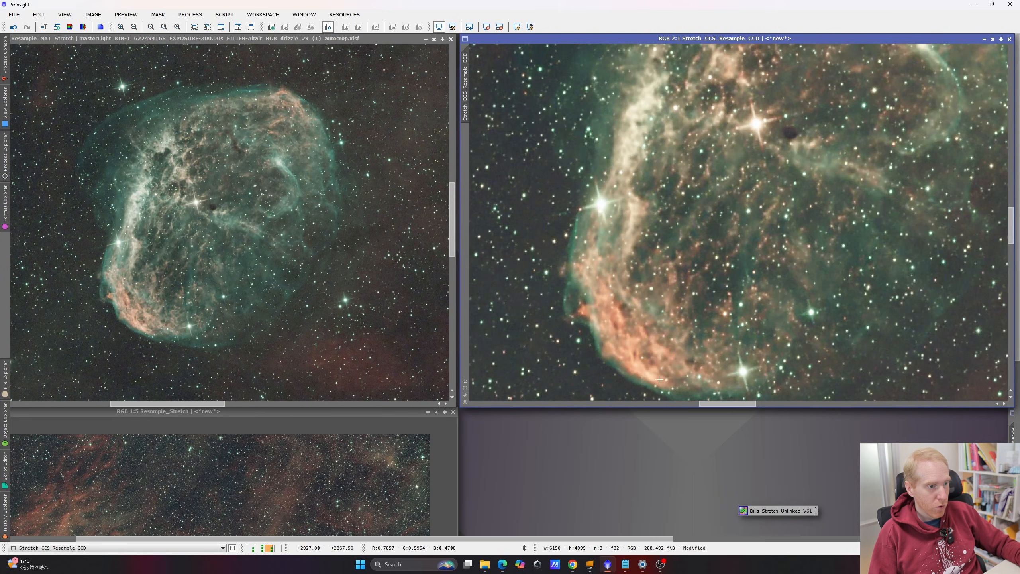
pyautogui.scroll(2, 659, 379)
pyautogui.moveTo(1013, 236); pyautogui.dragTo(1012, 238)
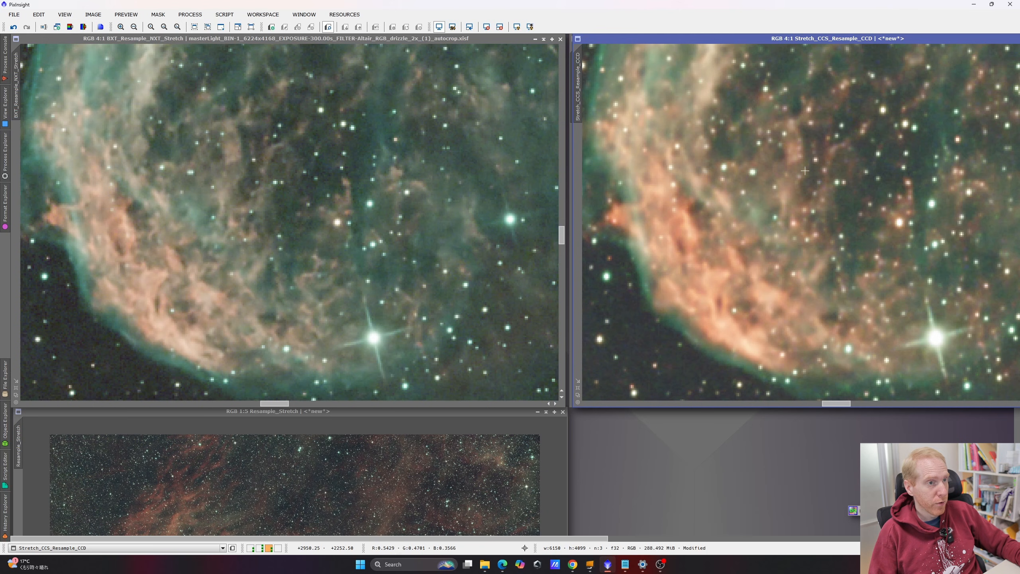
# Place the Resample_Stretch window beside Stretch_CCS_Resample_CCD and compare the nebula in matched views at 4:1 and 1:1.
pyautogui.moveTo(281, 418); pyautogui.dragTo(280, 43)
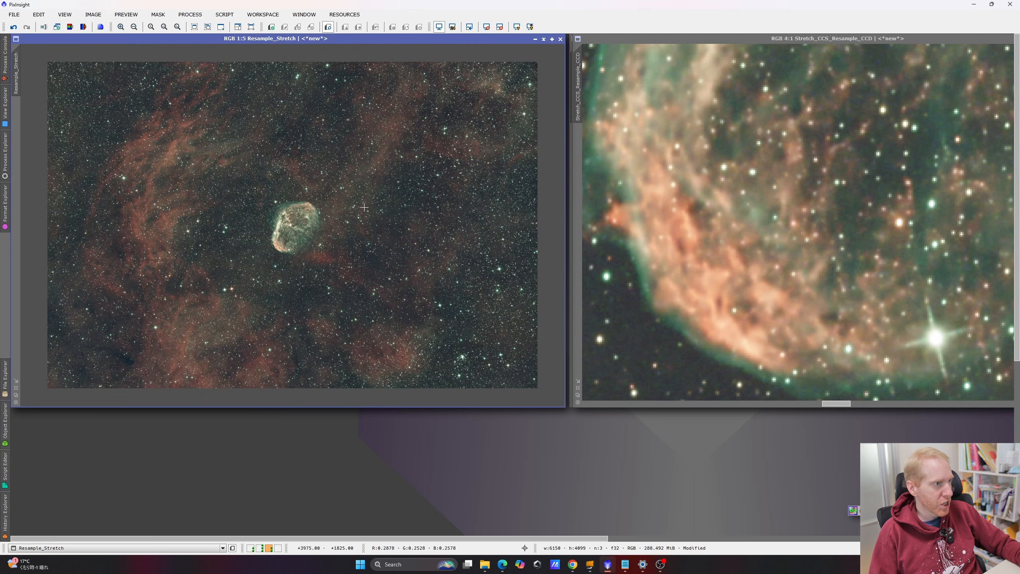
pyautogui.moveTo(578, 69); pyautogui.dragTo(40, 73)
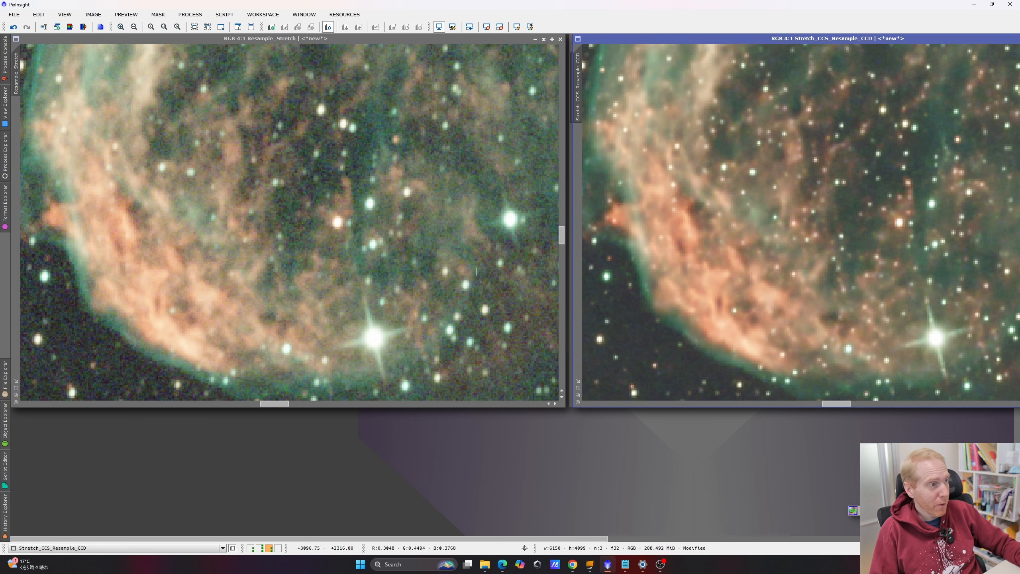
pyautogui.scroll(-3, 482, 267)
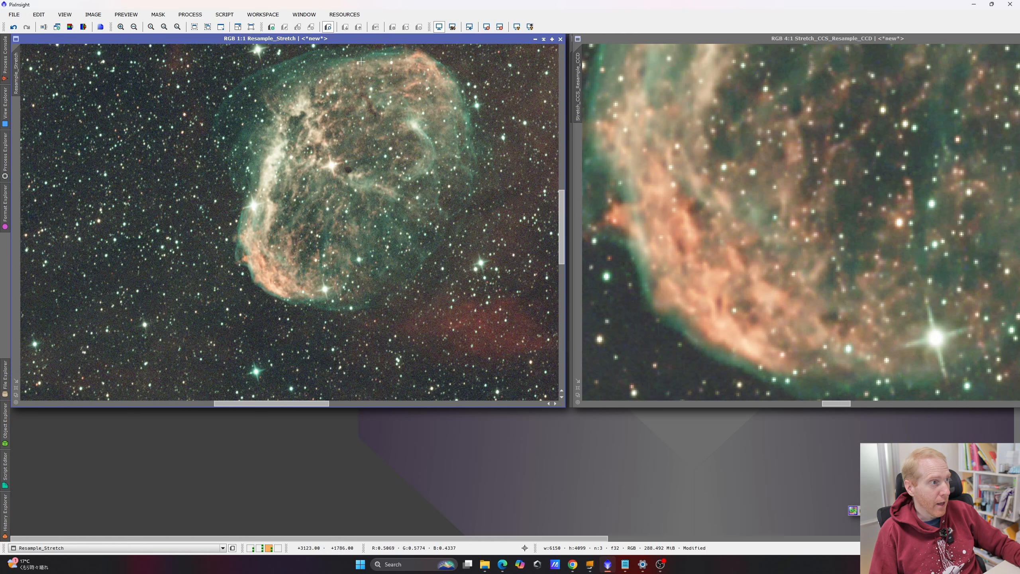
pyautogui.scroll(-4, 898, 209)
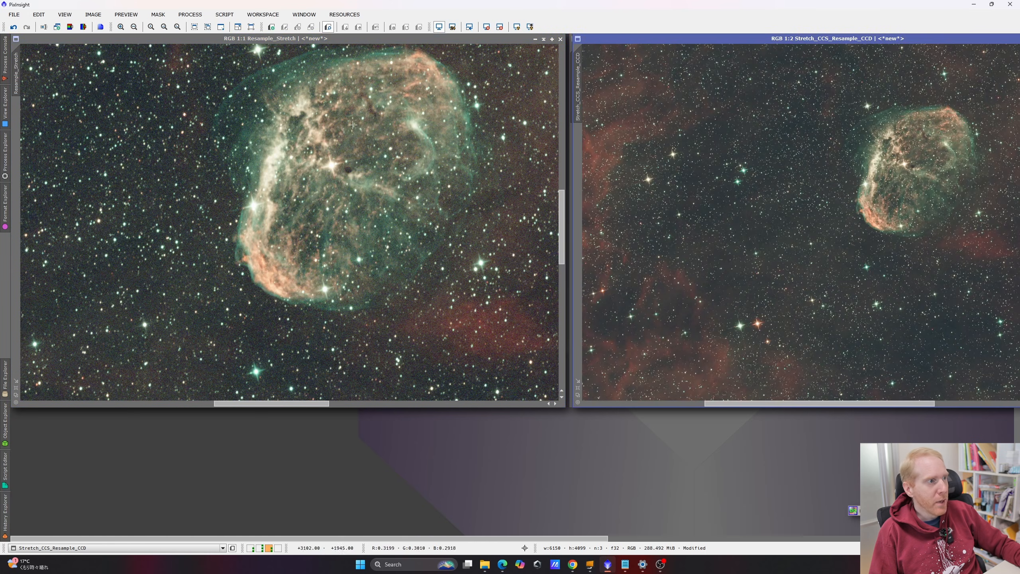
pyautogui.moveTo(474, 235); pyautogui.dragTo(437, 280)
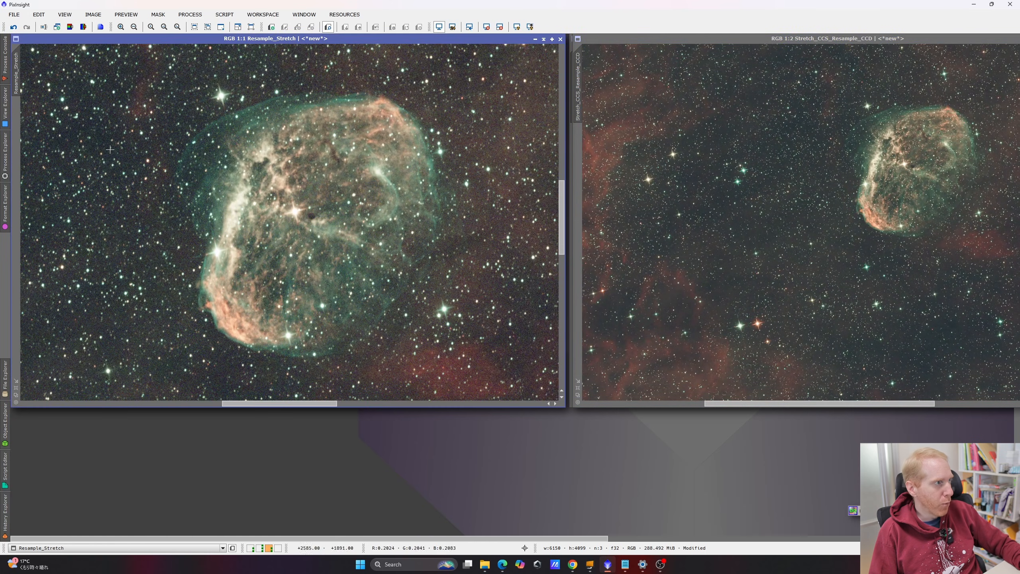
pyautogui.moveTo(16, 81); pyautogui.dragTo(575, 93)
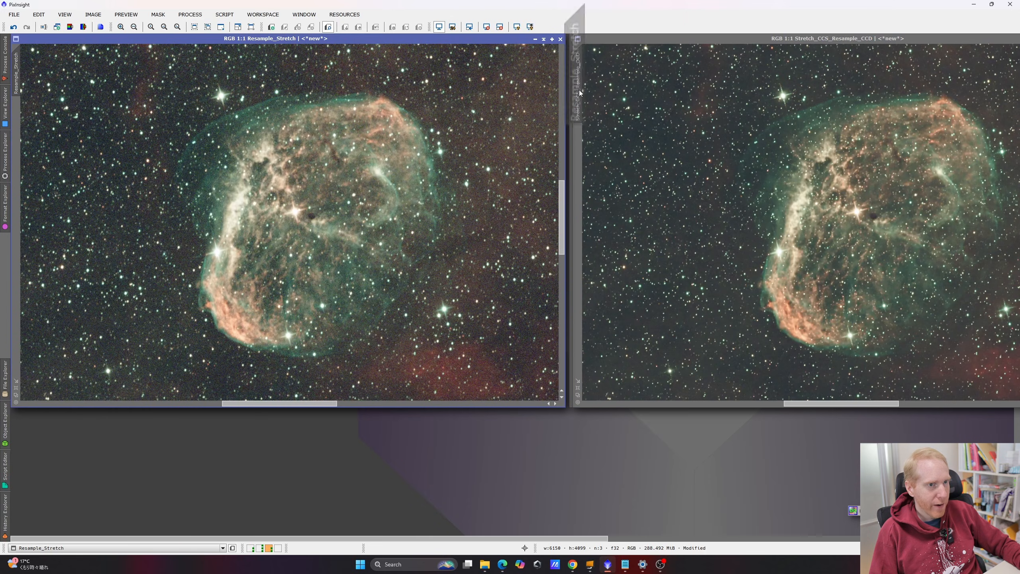
# Place Resample_Stretch and Stretch_CCS_Resample_CCD in the lower row and the LowerPSF version of Stretch_CCS_Resample_CCD in the upper row.
pyautogui.moveTo(516, 539); pyautogui.dragTo(570, 552)
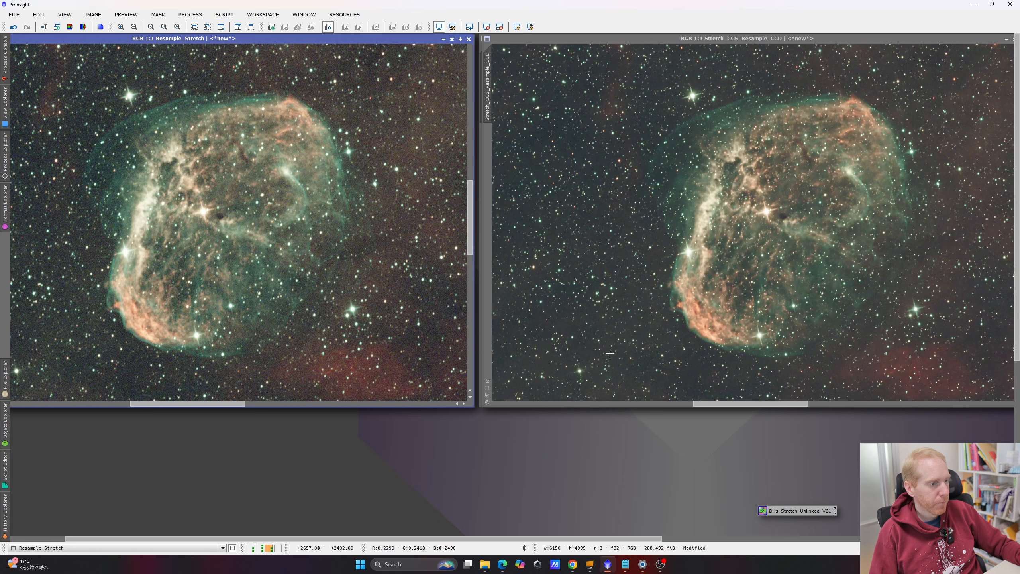
pyautogui.moveTo(405, 42); pyautogui.dragTo(412, 416)
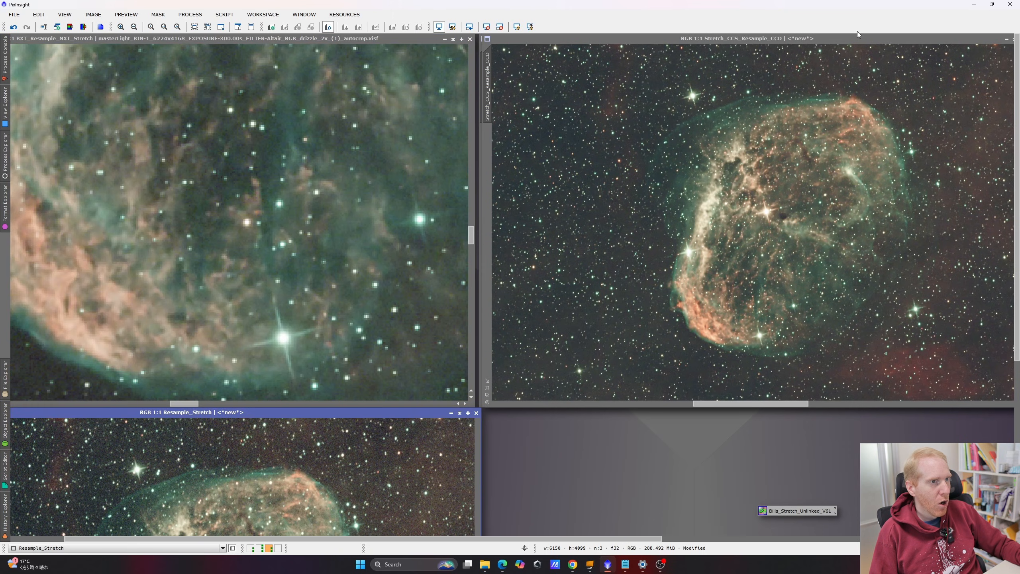
pyautogui.moveTo(751, 38); pyautogui.dragTo(741, 413)
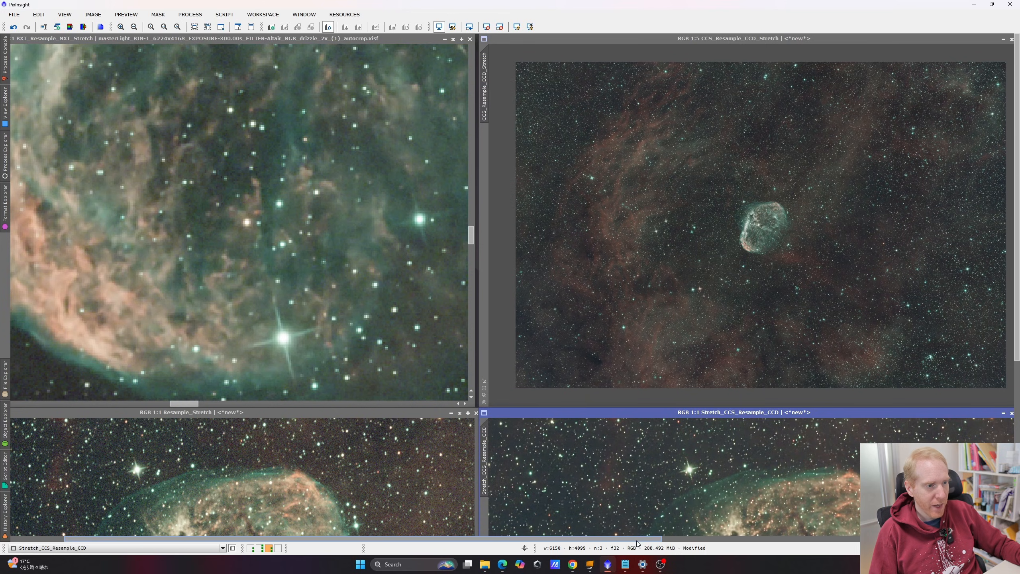
pyautogui.hscroll(8, 637, 543)
pyautogui.moveTo(808, 417); pyautogui.dragTo(260, 44)
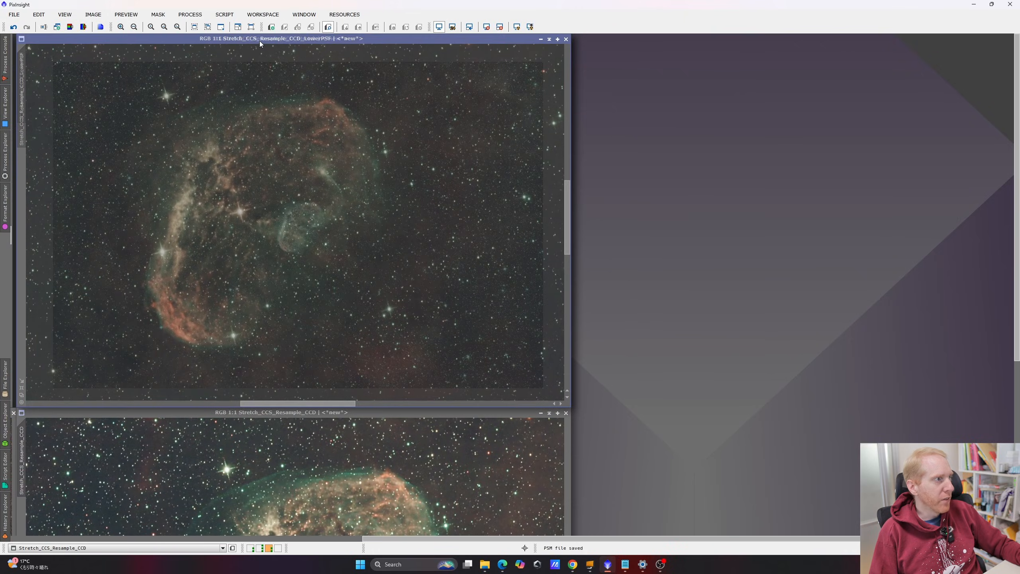
# Check the Non-Stellar Feature Size (PSF) setting in Cosmic Clarity - Sharpen for the LowerPSF image, then leave without running the script.
pyautogui.click(224, 14)
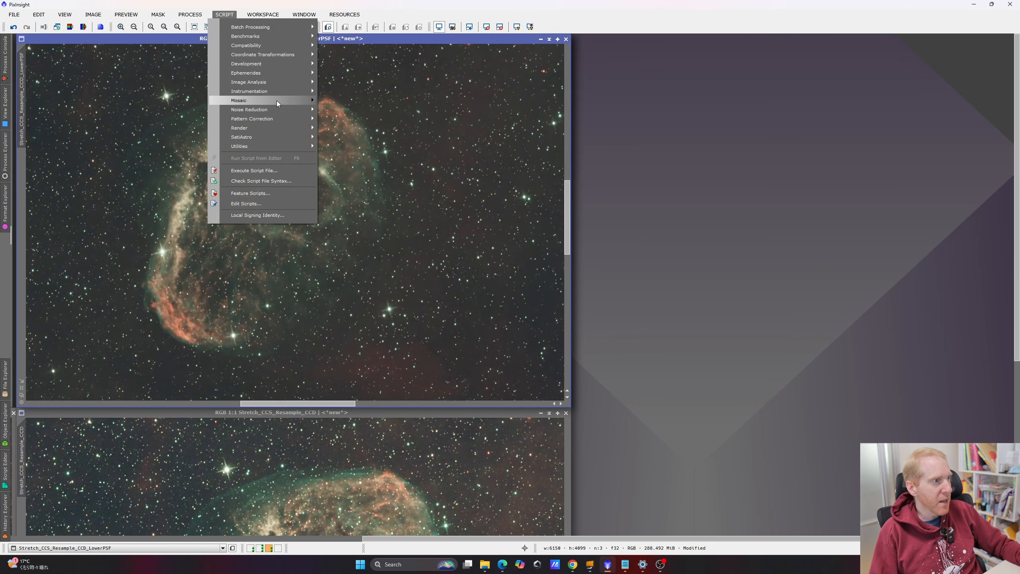
pyautogui.moveTo(281, 137)
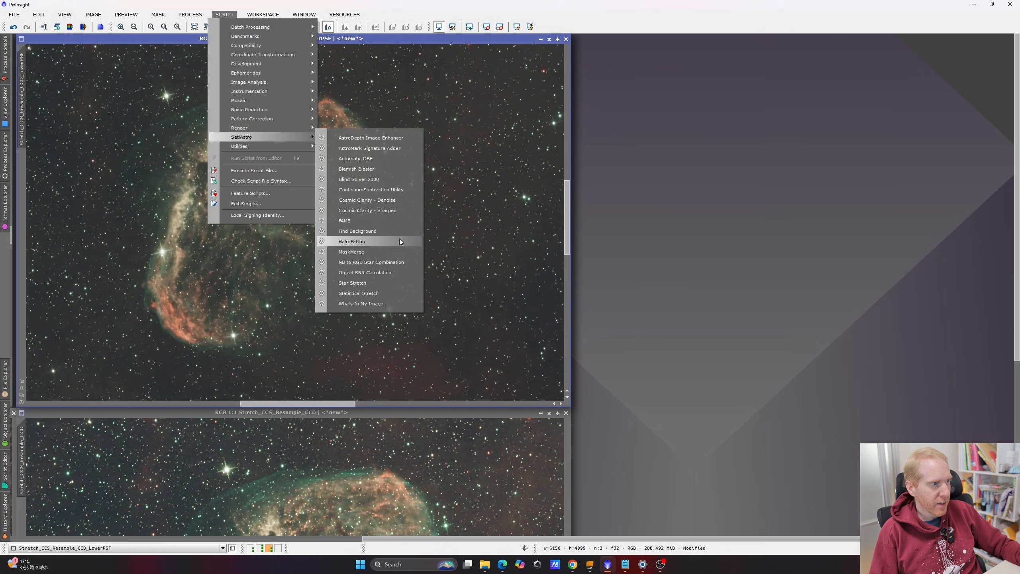
pyautogui.click(366, 210)
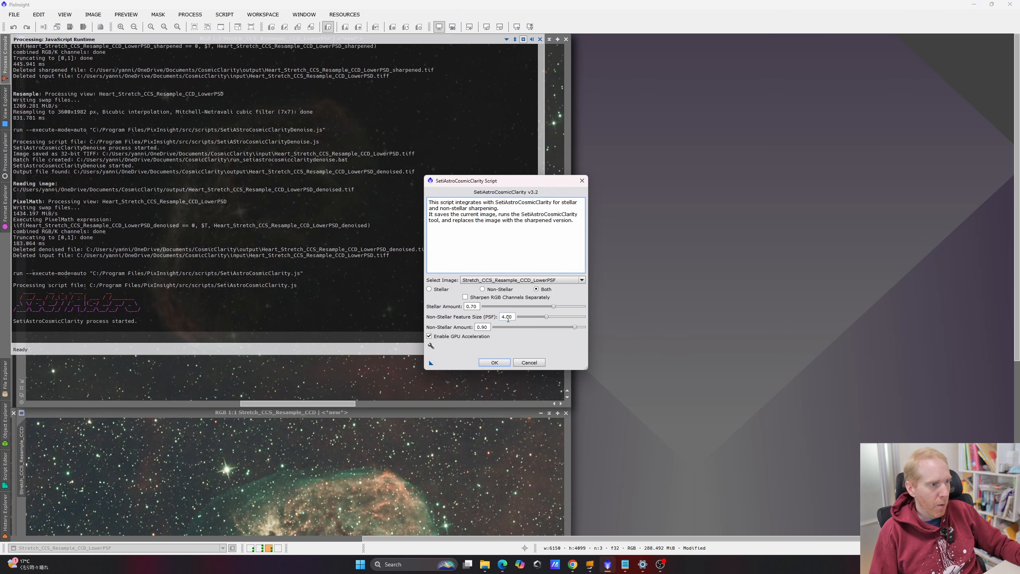
pyautogui.moveTo(515, 317); pyautogui.dragTo(502, 316)
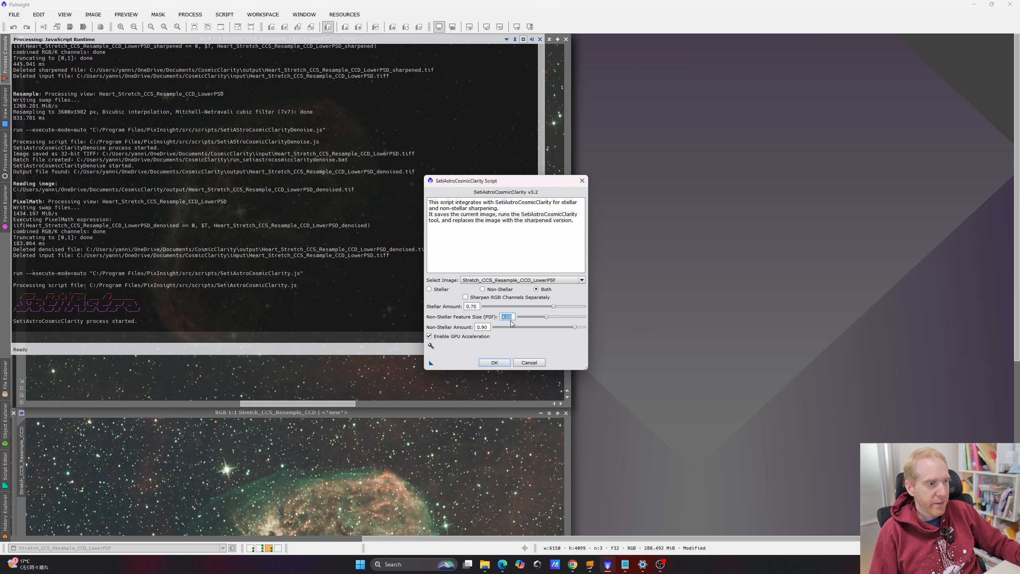
pyautogui.click(540, 363)
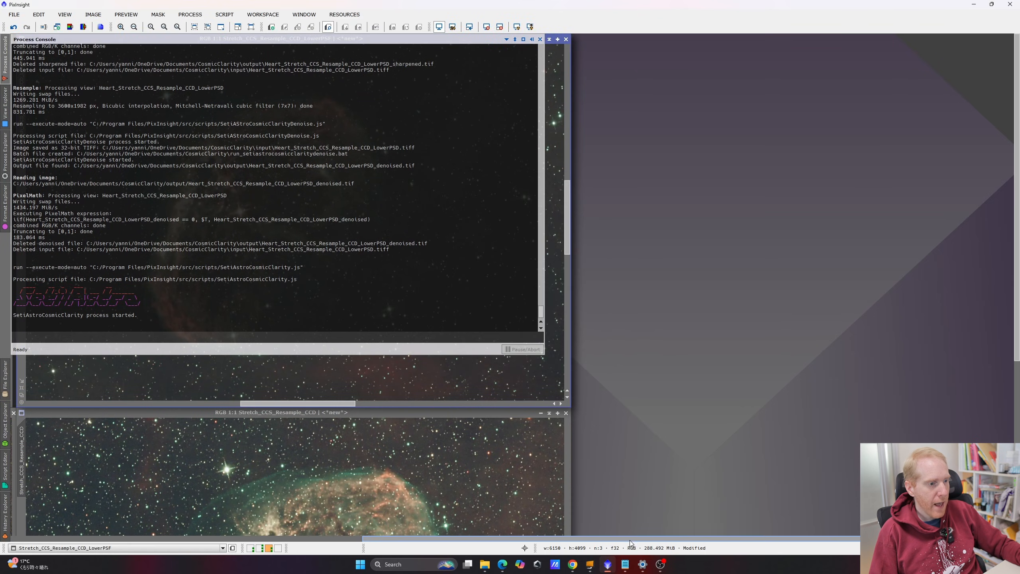
# Compare the nebula's orange rim in Stretch_CCS_Resample_CCD_LowerPSF with BXT_Resample_NXT_Stretch in matching 3:1 views.
pyautogui.moveTo(673, 537); pyautogui.dragTo(456, 537)
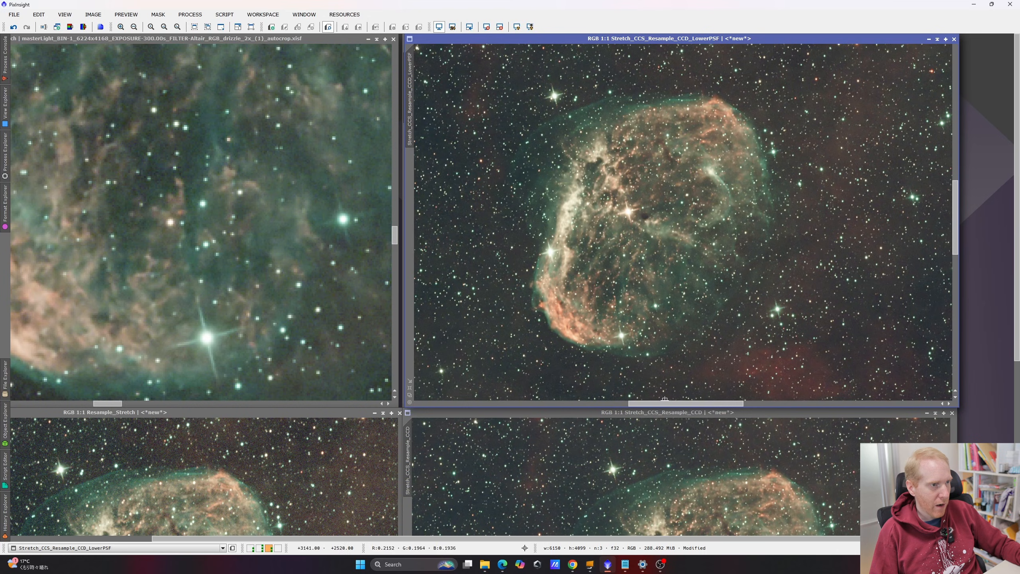
pyautogui.scroll(1, 551, 317)
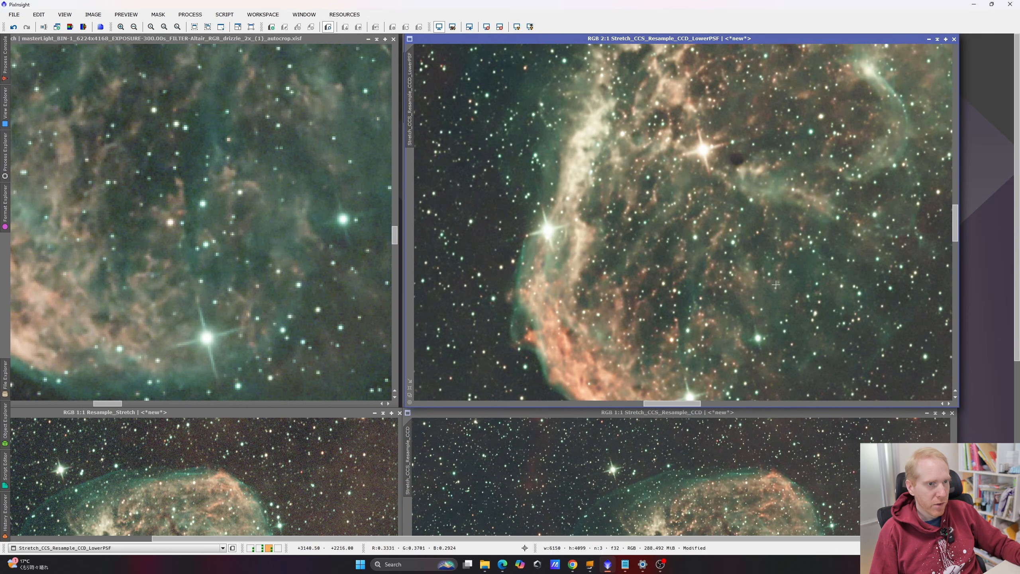
pyautogui.scroll(-3, 603, 241)
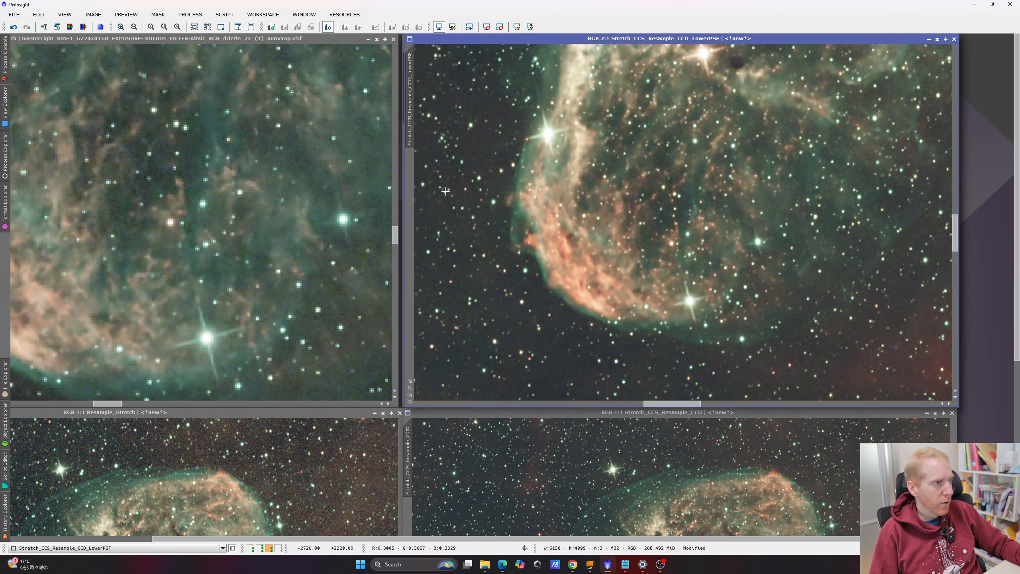
pyautogui.scroll(1, 616, 275)
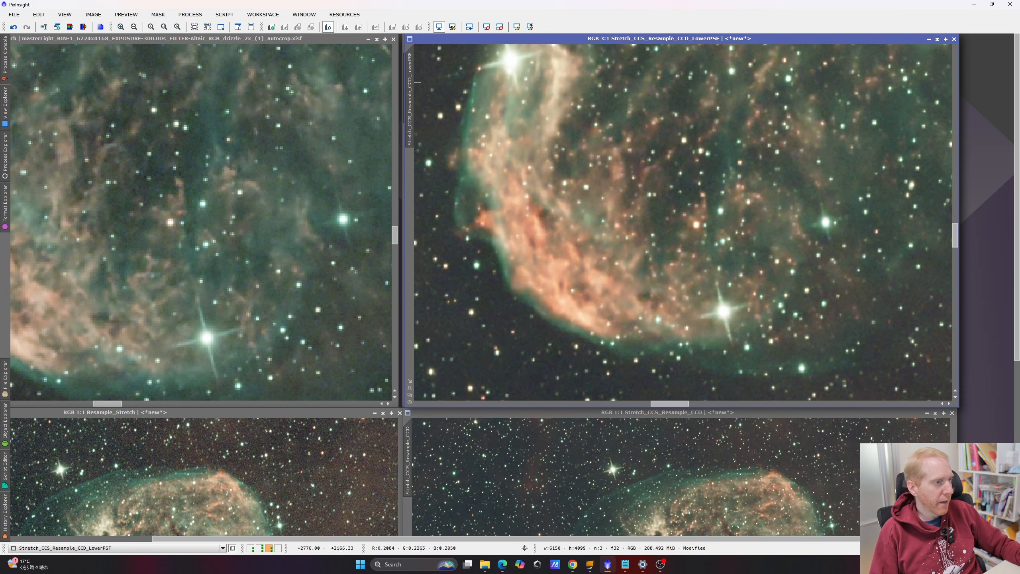
pyautogui.moveTo(403, 89); pyautogui.dragTo(573, 89)
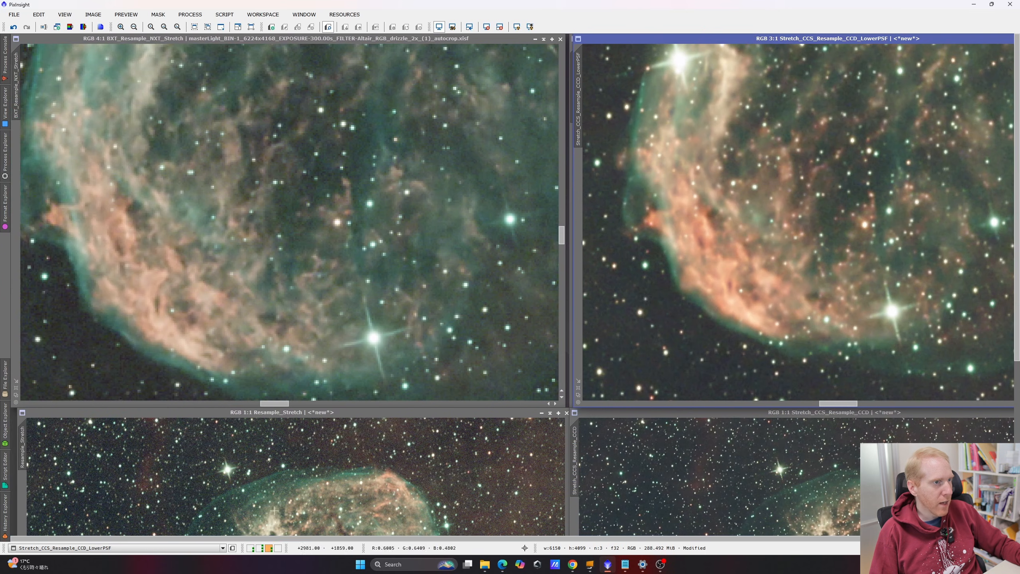
pyautogui.moveTo(579, 81); pyautogui.dragTo(19, 78)
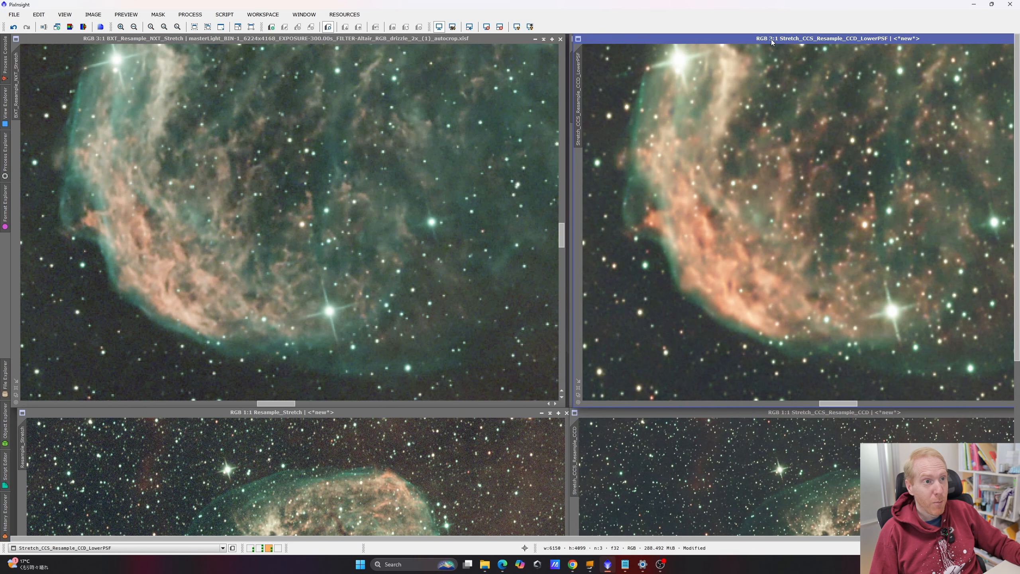
# Compare the LowerPSF image with Stretch_CCS_Resample_CCD in matching 3:1 views, then move the LowerPSF window to the lower row.
pyautogui.moveTo(772, 43); pyautogui.dragTo(209, 46)
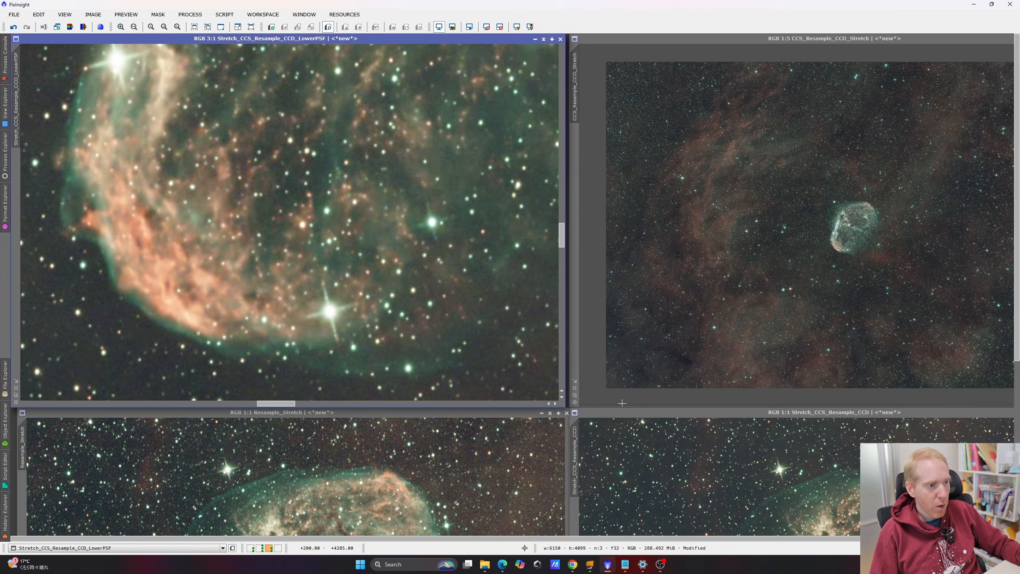
pyautogui.moveTo(637, 414); pyautogui.dragTo(632, 38)
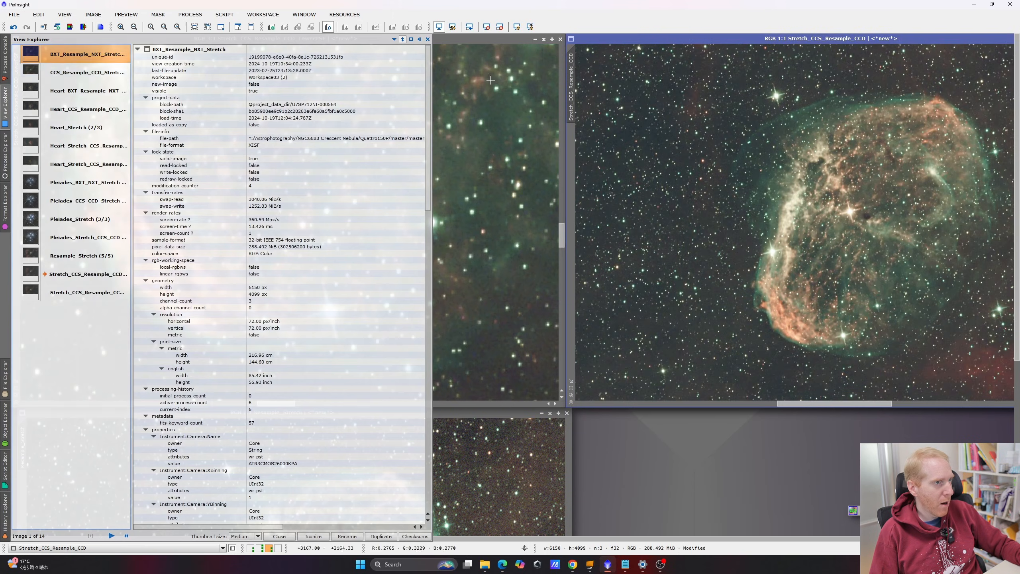
pyautogui.click(470, 112)
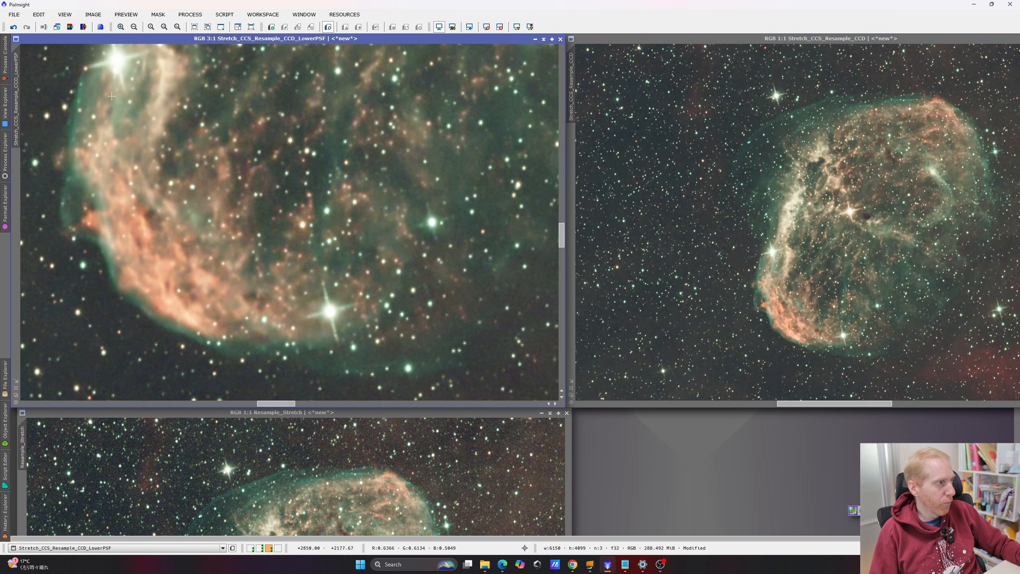
pyautogui.moveTo(22, 88); pyautogui.dragTo(572, 87)
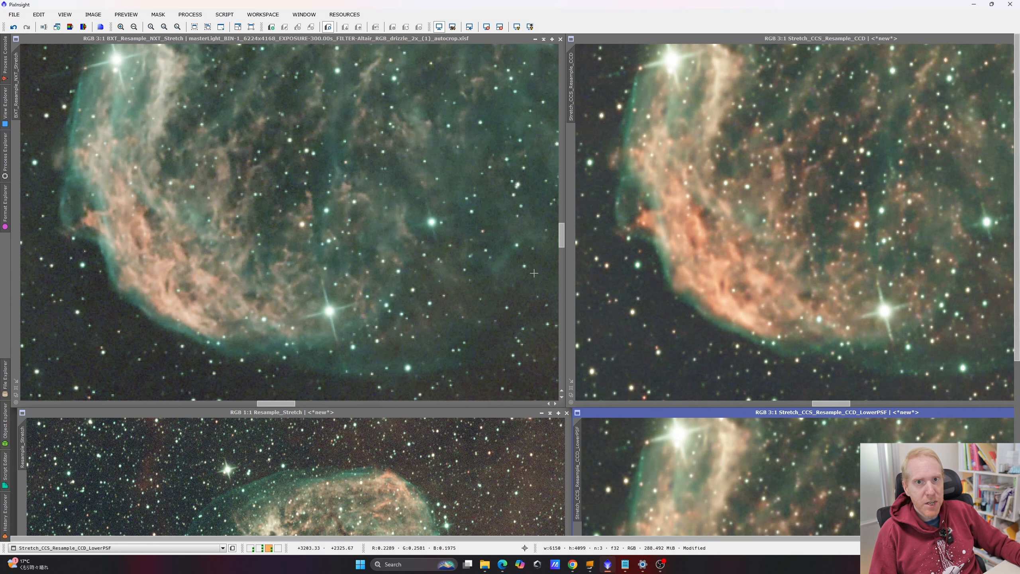
# Switch to the Heart Nebula workspace and compare the BXT/NXT, Cosmic Clarity and stretch-first versions around the nebula's core.
pyautogui.click(252, 549)
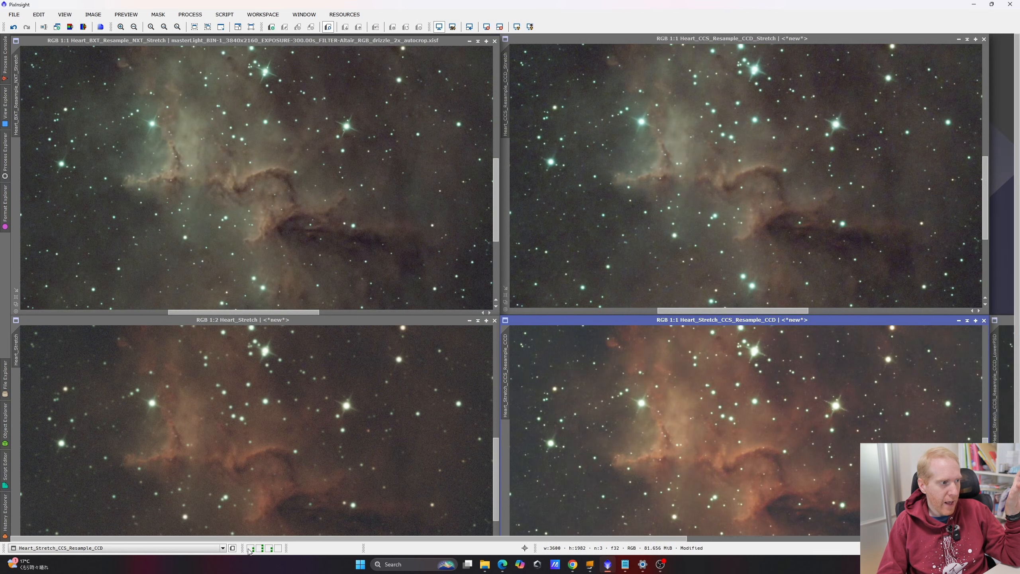
pyautogui.click(278, 549)
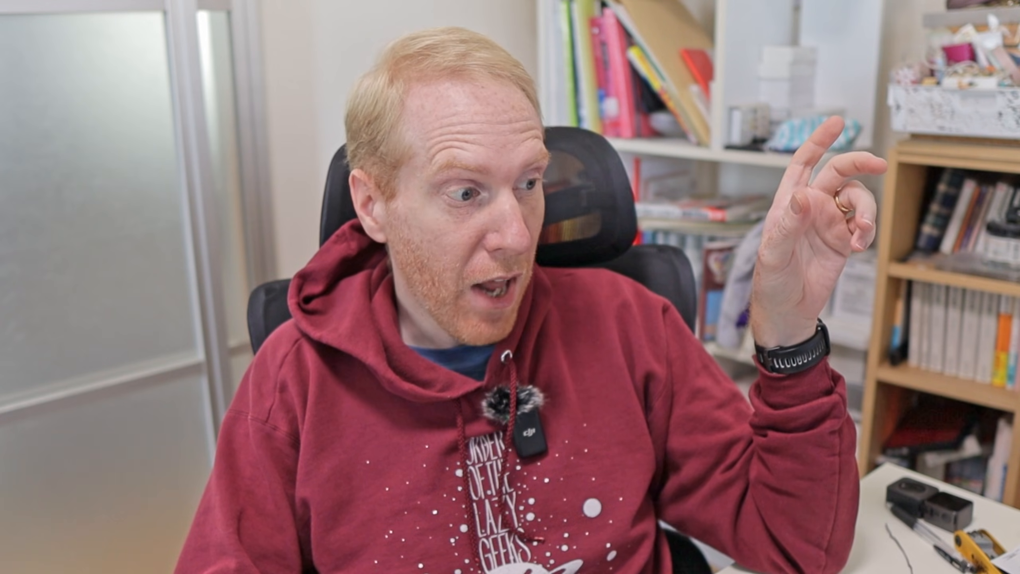
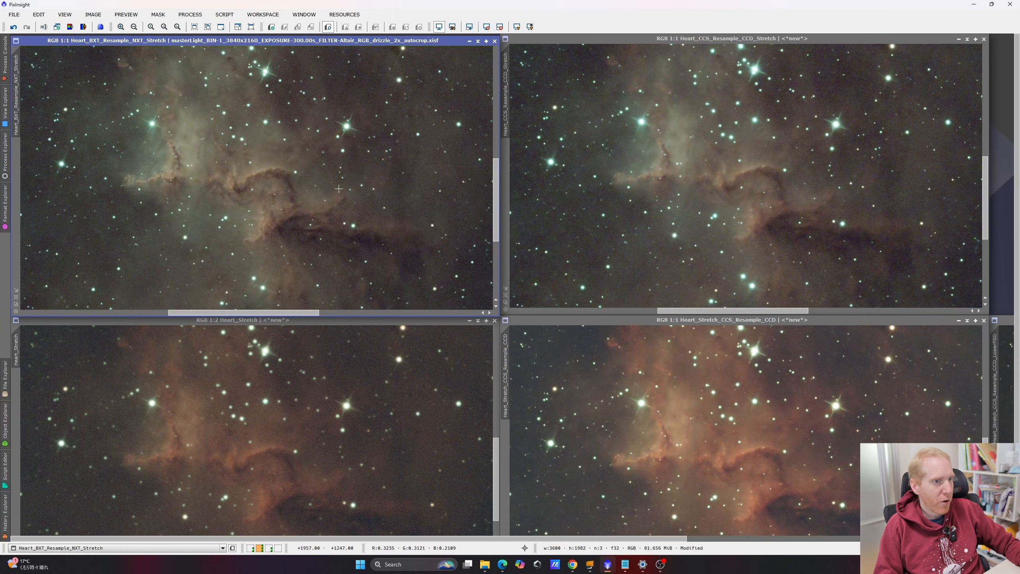
pyautogui.click(791, 136)
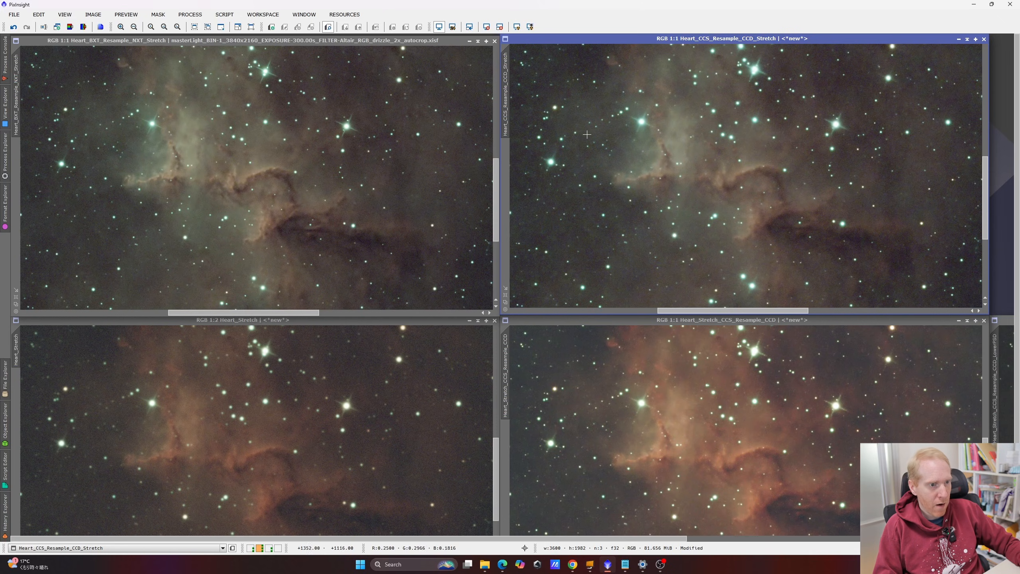
pyautogui.click(758, 415)
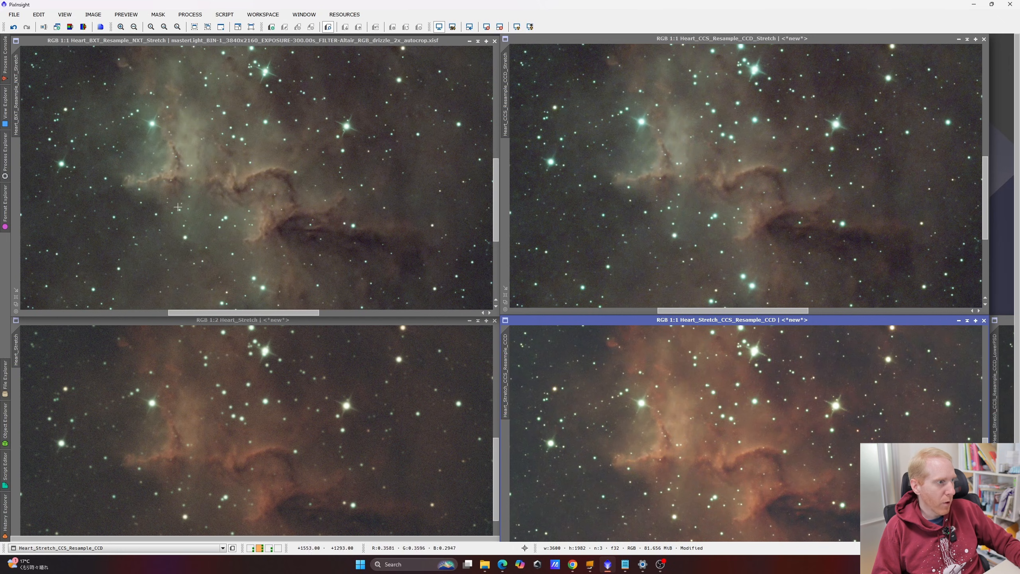
pyautogui.click(154, 189)
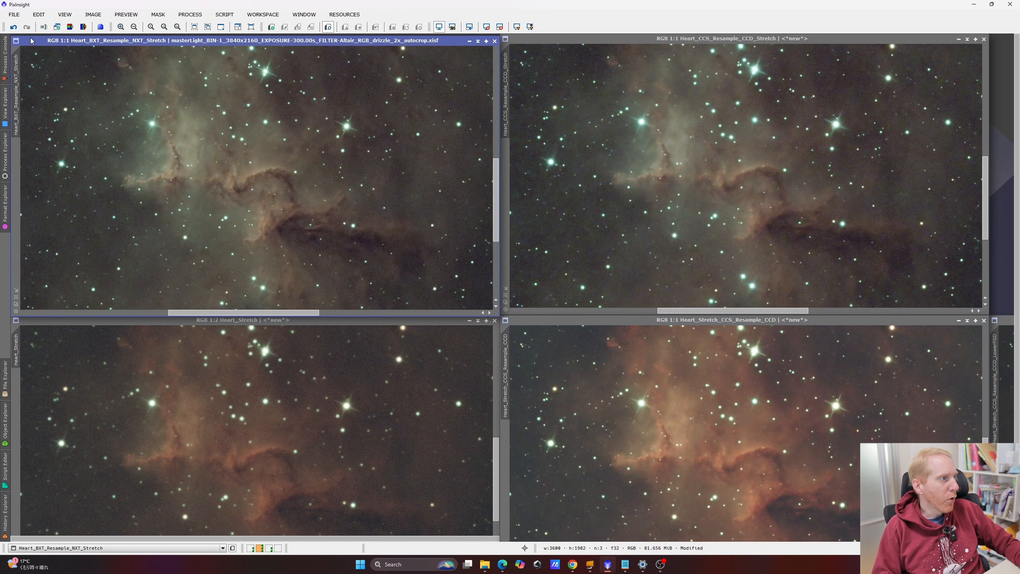
# Inspect Heart_Stretch full-window at 1:5 and close up on the nebula's core, then restore its window below the BXT version.
pyautogui.click(14, 28)
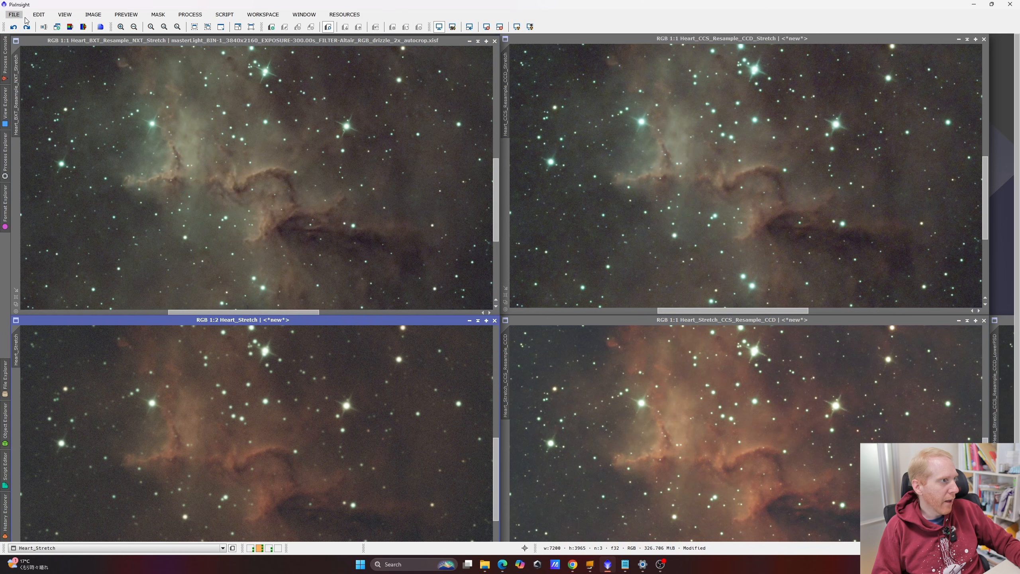
pyautogui.click(486, 320)
pyautogui.scroll(-3, 474, 326)
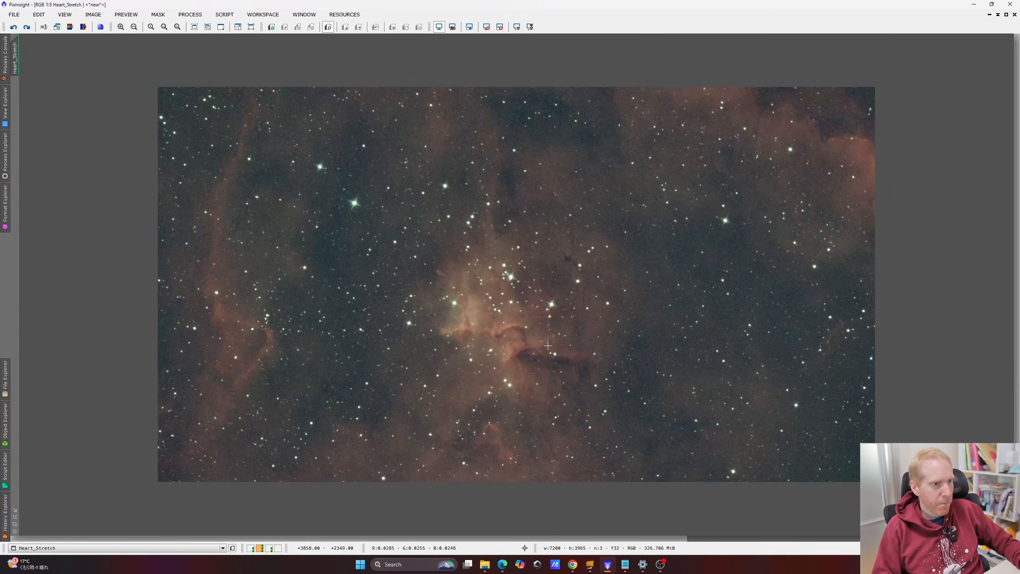
pyautogui.scroll(4, 474, 326)
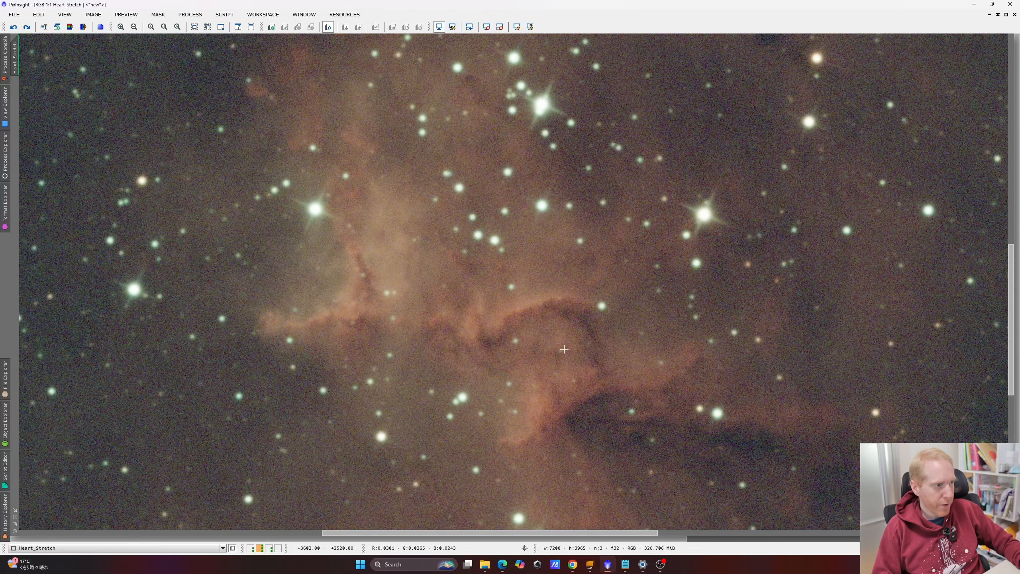
pyautogui.click(1006, 15)
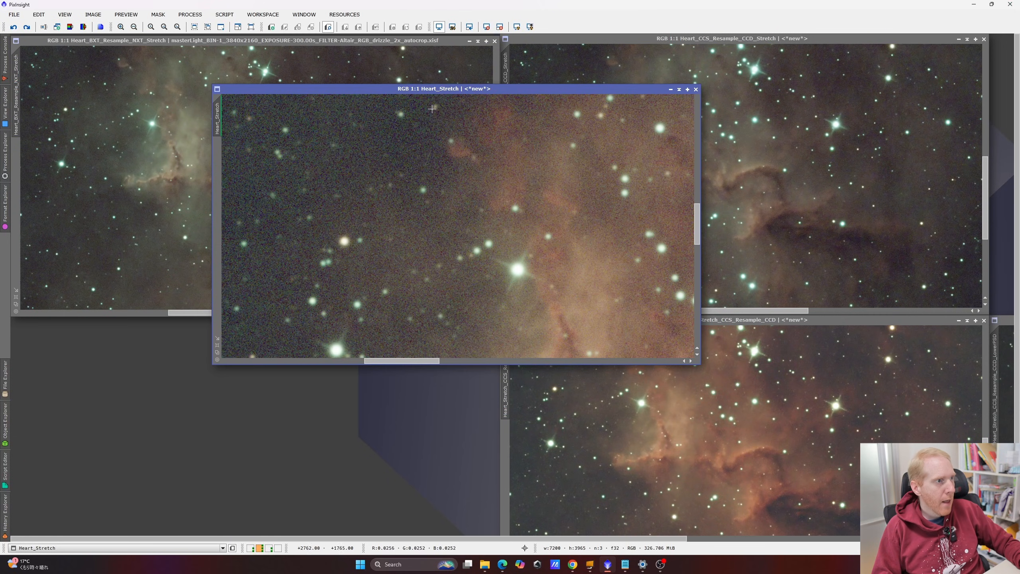
pyautogui.moveTo(440, 90); pyautogui.dragTo(224, 323)
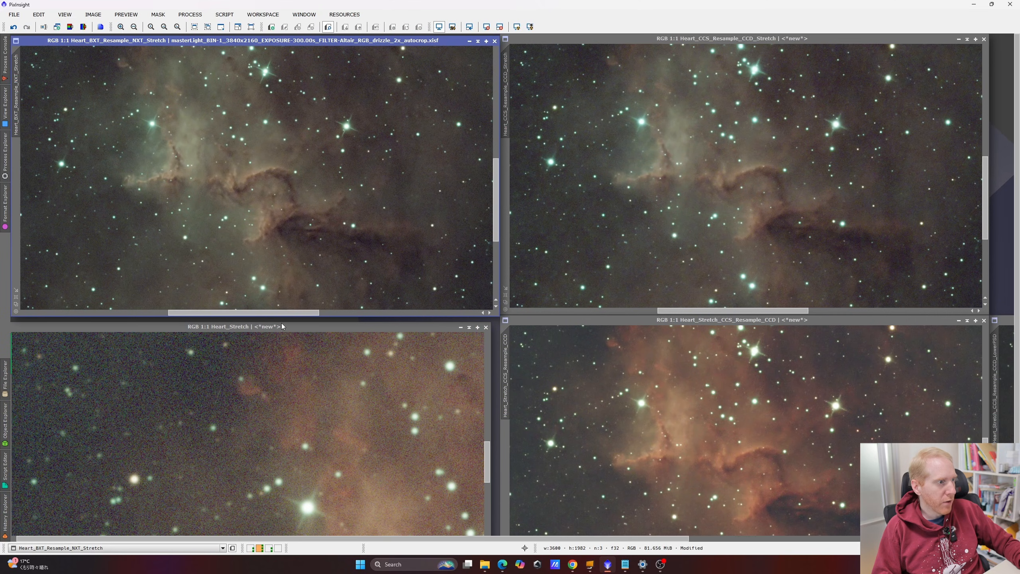
# Align the Heart_Stretch window under Heart_BXT_Resample_NXT_Stretch and compare the core's dark ridge at 1:1 and 2:1 respectively.
pyautogui.scroll(-3, 283, 334)
pyautogui.moveTo(314, 326); pyautogui.dragTo(265, 286)
pyautogui.scroll(3, 401, 362)
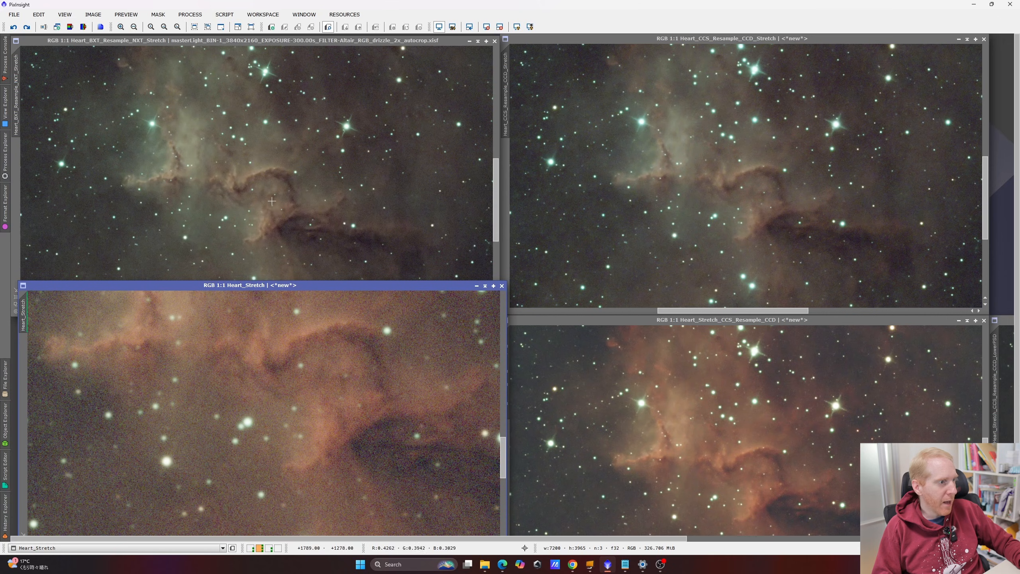
pyautogui.scroll(1, 210, 257)
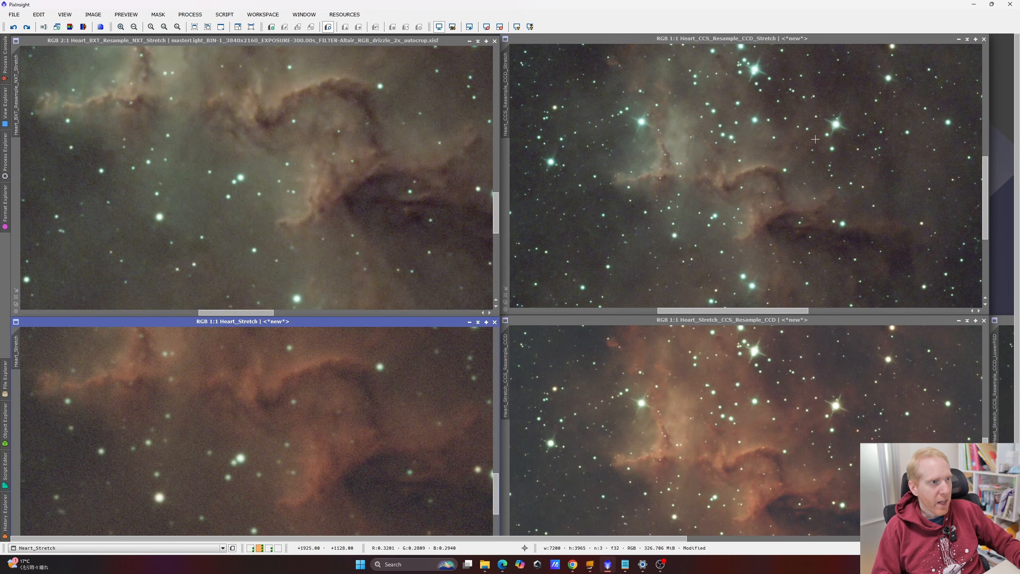
# Examine Heart_CCS_Resample_CCD_Stretch close up and at 1:3, and view Heart_BXT_Resample_NXT_Stretch as a whole frame at 1:5.
pyautogui.click(816, 139)
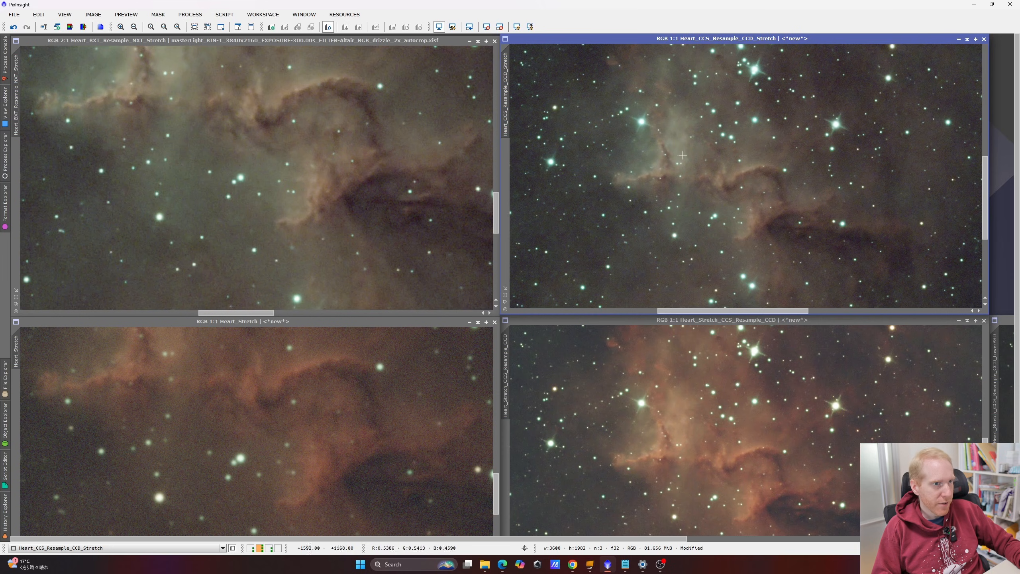
pyautogui.scroll(1, 711, 153)
pyautogui.scroll(-6, 778, 230)
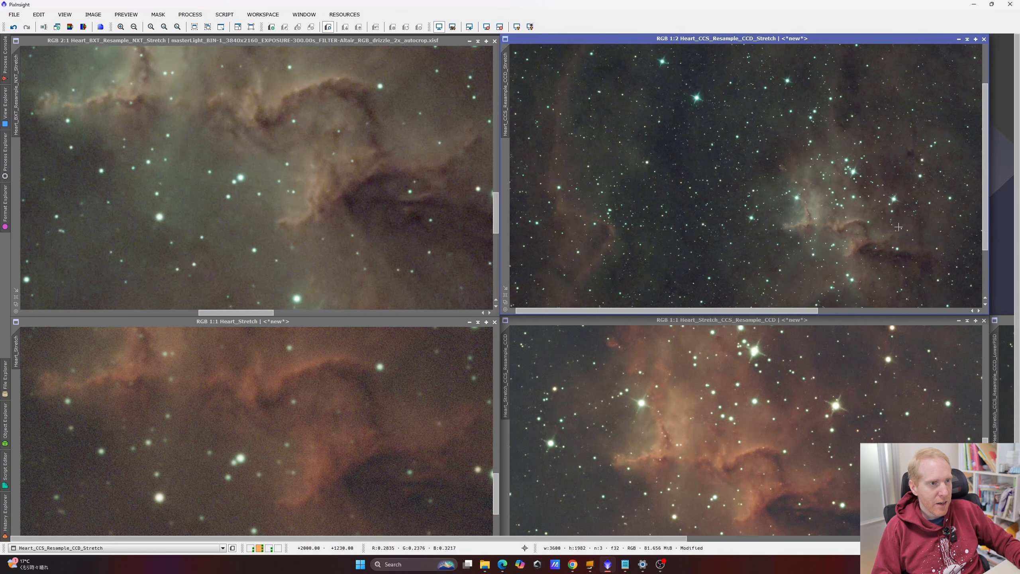
pyautogui.scroll(2, 565, 204)
pyautogui.scroll(-5, 416, 197)
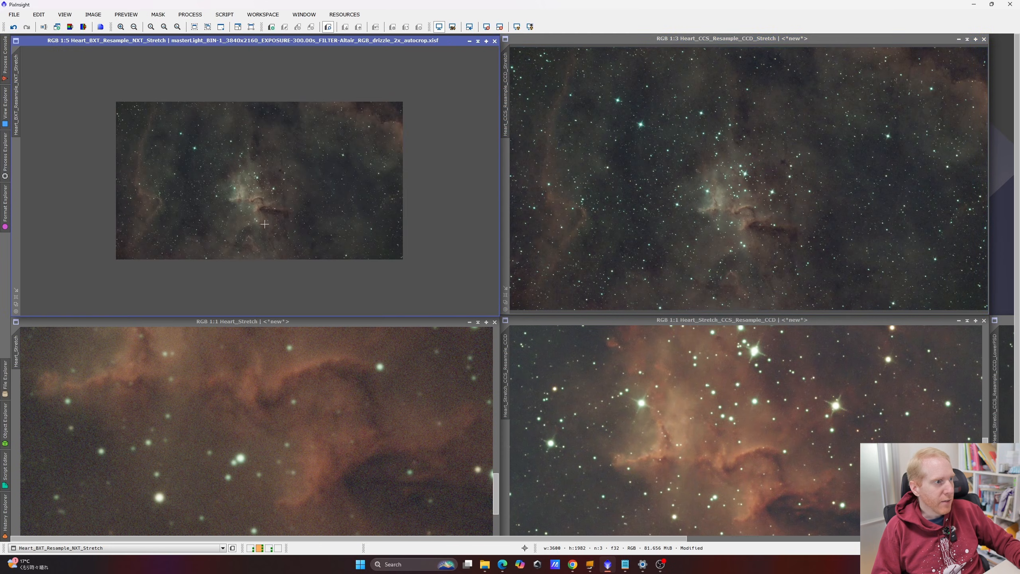
# Compare the Heart BXT/NXT and Cosmic Clarity versions around the core at 2:1, and undo the last change to Heart_CCS_Resample_CCD_Stretch.
pyautogui.scroll(2, 416, 197)
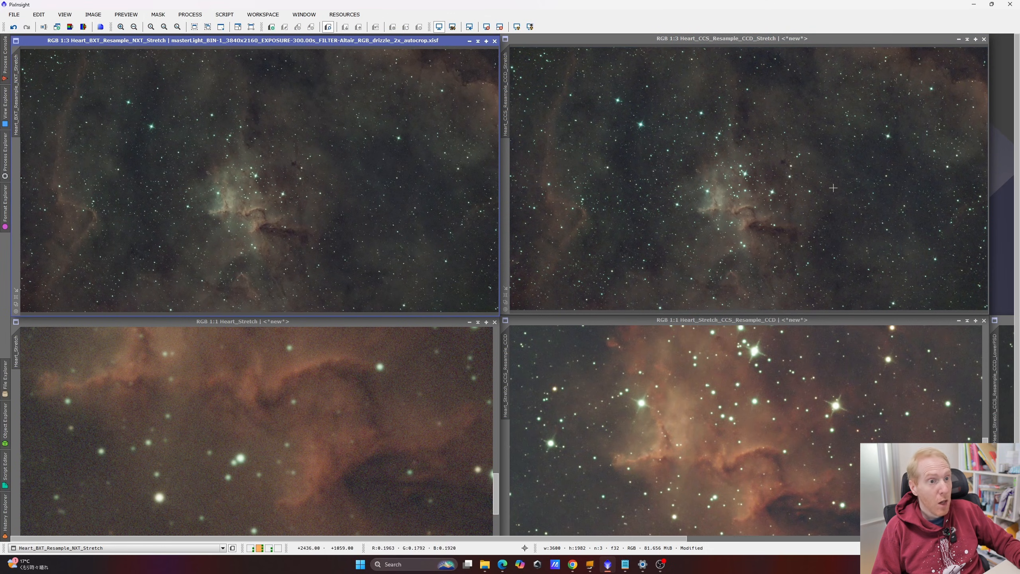
pyautogui.scroll(3, 744, 222)
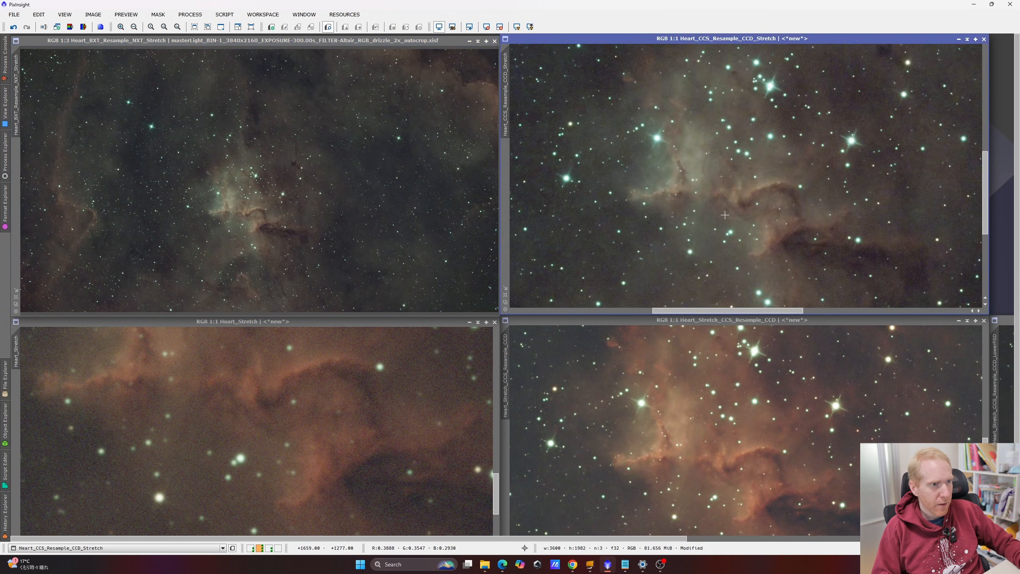
pyautogui.scroll(3, 219, 206)
pyautogui.moveTo(496, 206); pyautogui.dragTo(497, 216)
pyautogui.click(723, 109)
pyautogui.click(13, 27)
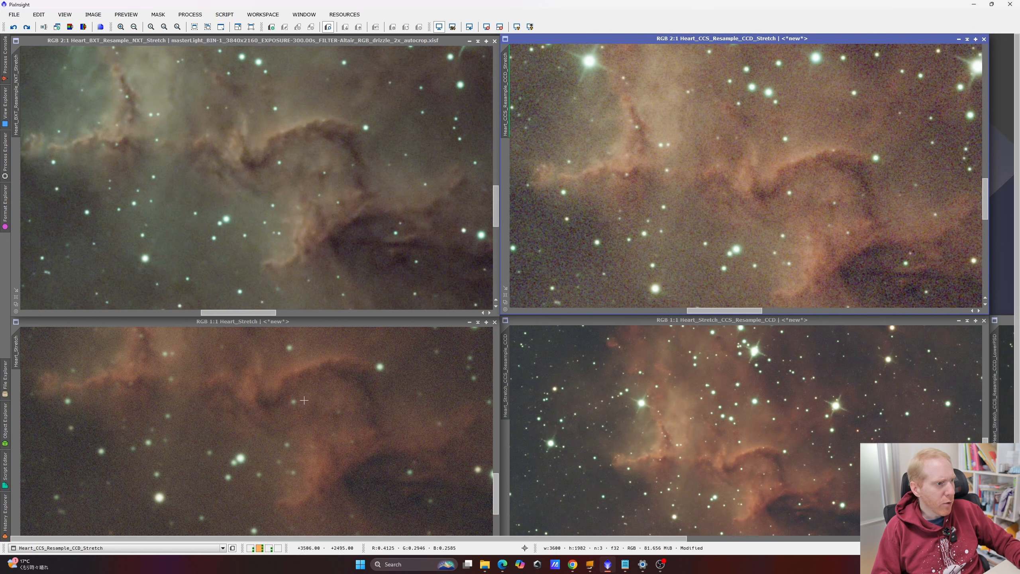
# Place Heart_Stretch over the BXT version, align its dark ridge with Heart_CCS_Resample_CCD_Stretch for comparison, and return it below the BXT version.
pyautogui.moveTo(309, 325); pyautogui.dragTo(309, 35)
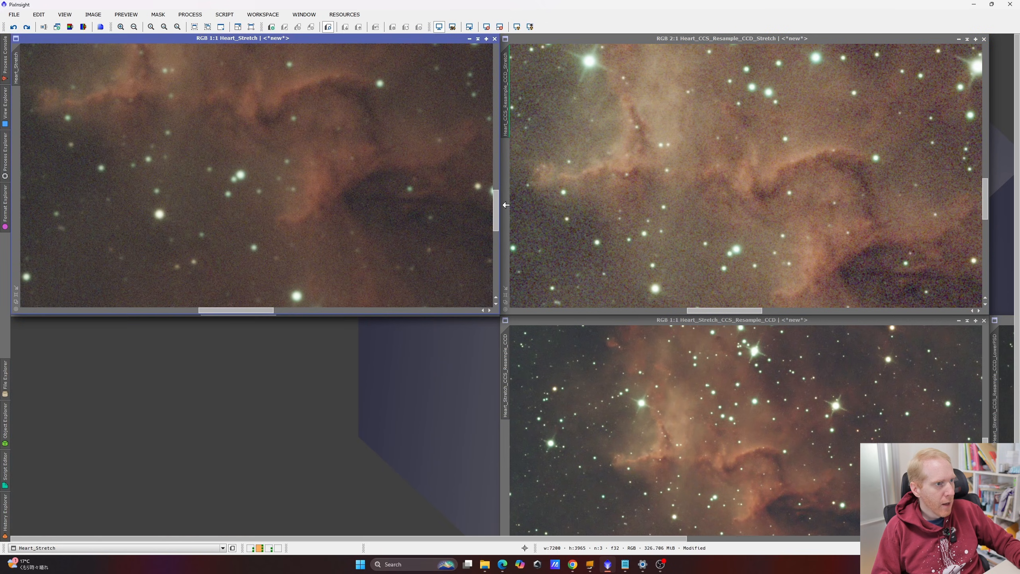
pyautogui.moveTo(497, 209); pyautogui.dragTo(497, 199)
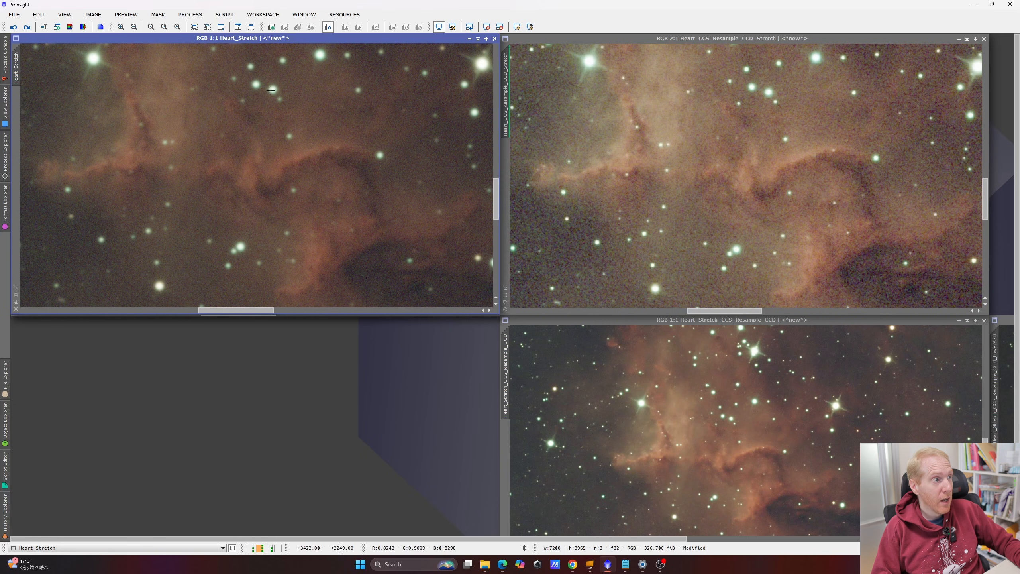
pyautogui.moveTo(313, 42); pyautogui.dragTo(308, 327)
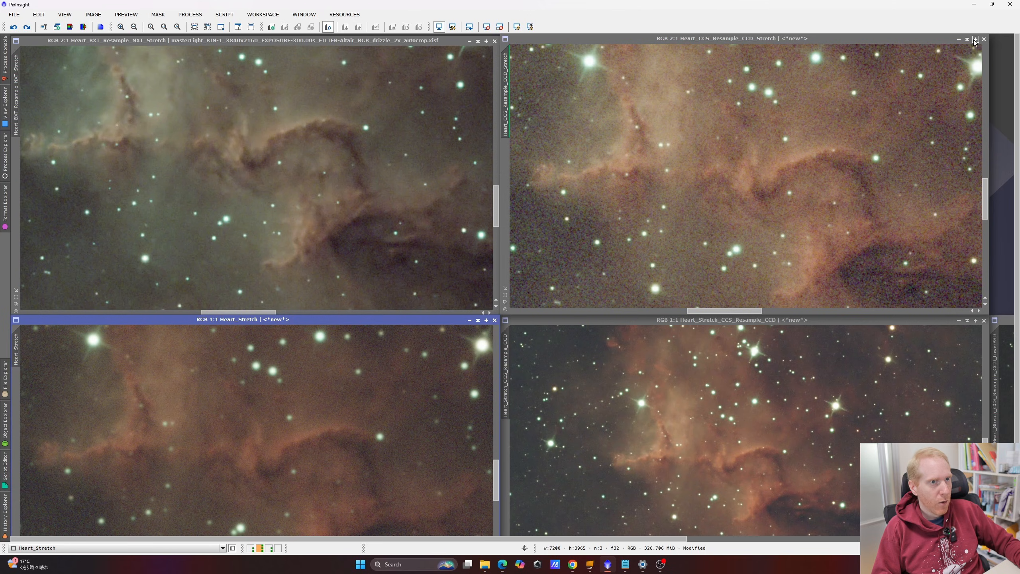
# Move Heart_Stretch_CCS_Resample_CCD beside the BXT/NXT version and examine its stars and nebulosity at 5:1 and 2:1.
pyautogui.moveTo(778, 321); pyautogui.dragTo(774, 43)
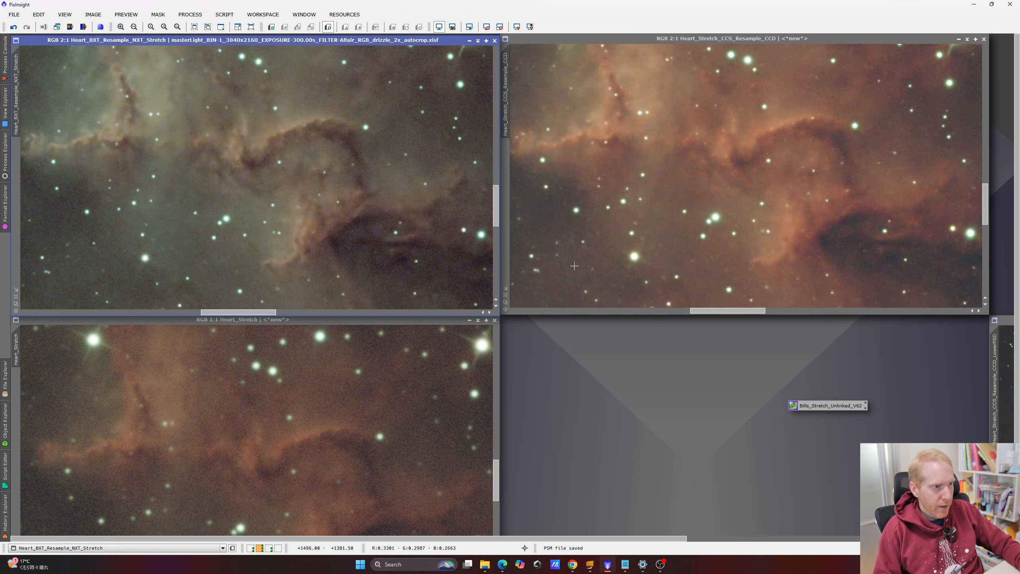
pyautogui.scroll(3, 563, 255)
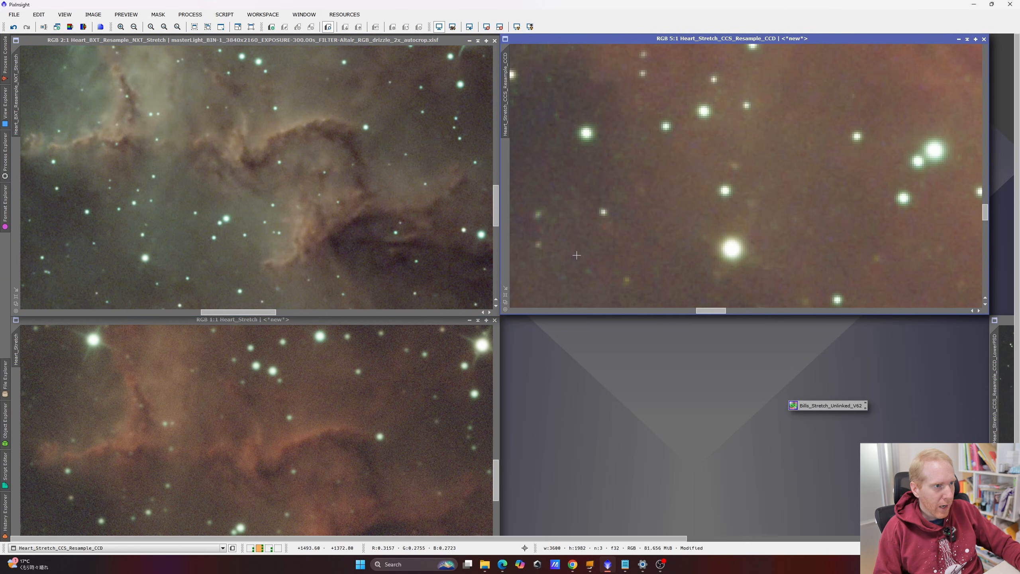
pyautogui.scroll(-3, 609, 200)
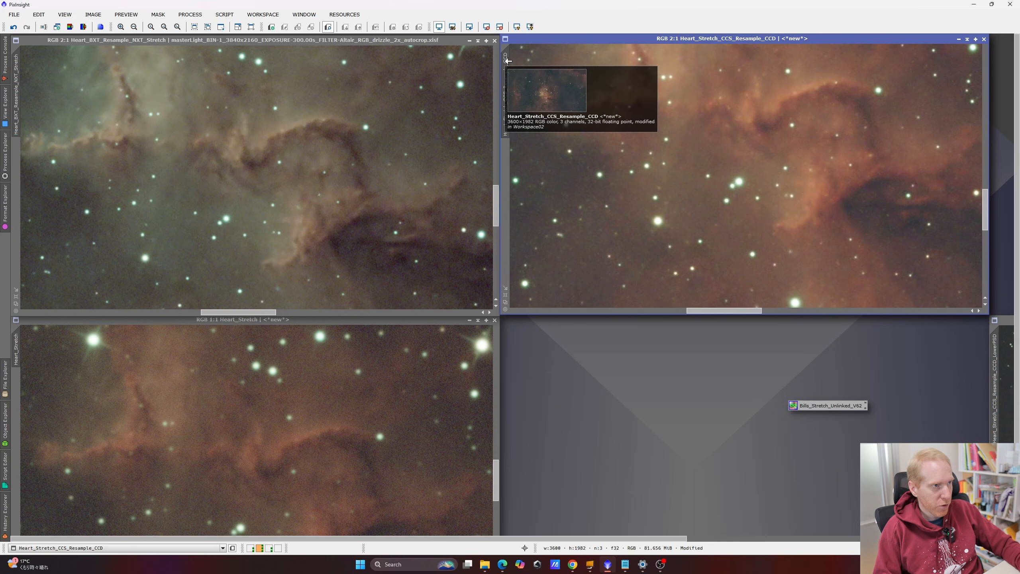
# Undo and redo the last change to Heart_Stretch_CCS_Resample_CCD, and examine the core's dark ridge and its surroundings at 1:1 and 2:1.
pyautogui.click(13, 28)
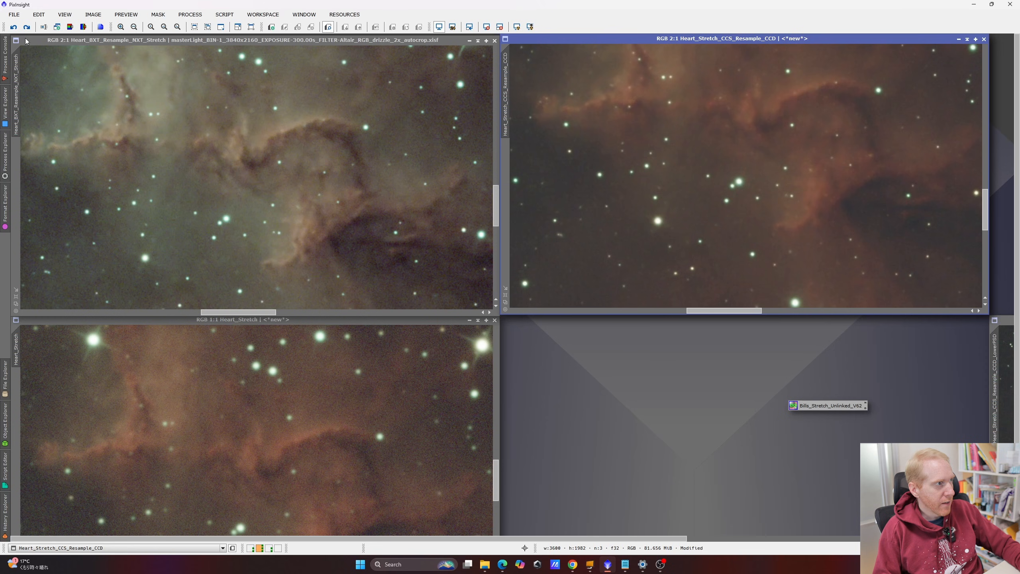
pyautogui.scroll(-1, 731, 173)
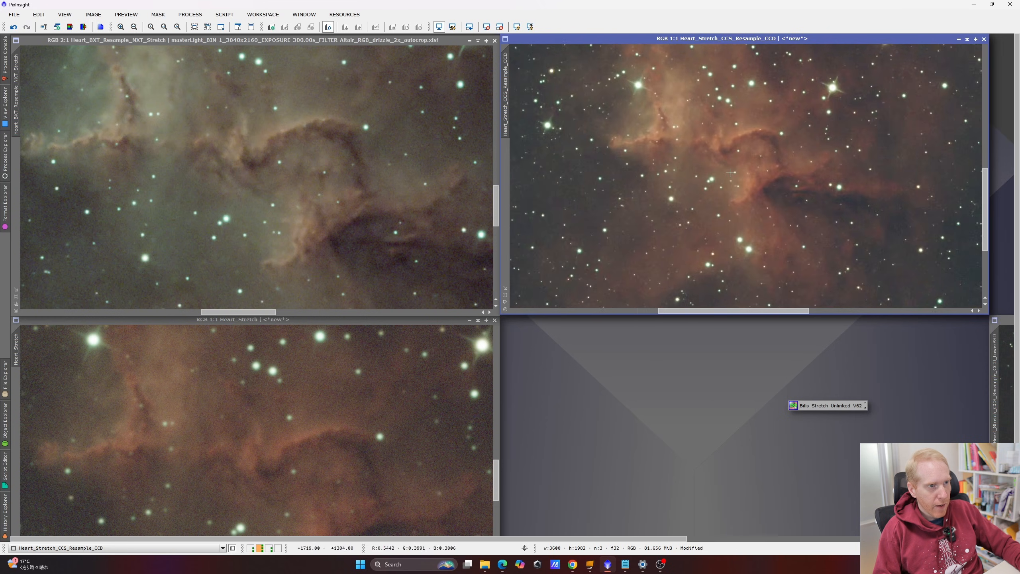
pyautogui.scroll(1, 730, 173)
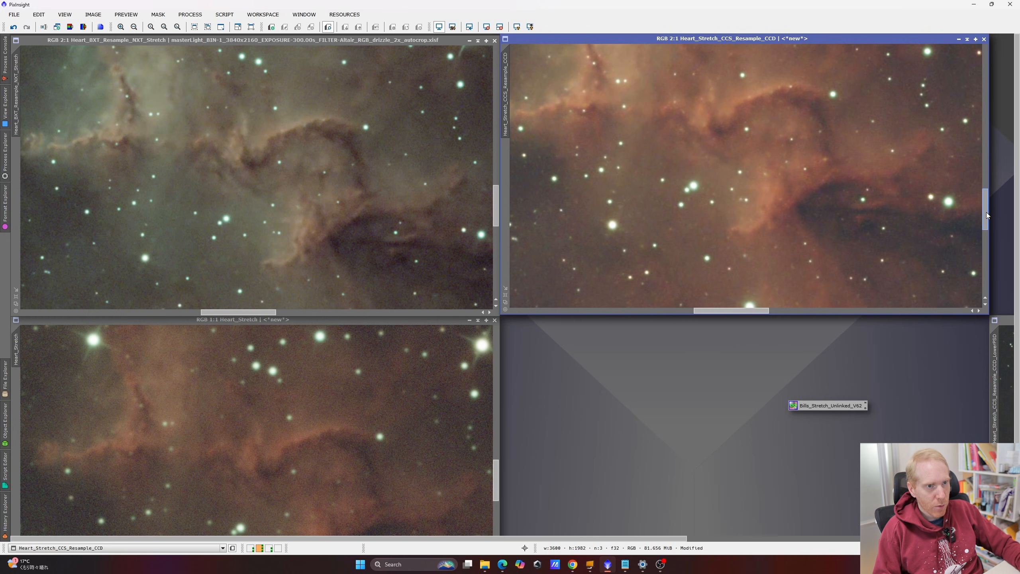
pyautogui.moveTo(987, 216); pyautogui.dragTo(987, 206)
pyautogui.moveTo(730, 310); pyautogui.dragTo(762, 318)
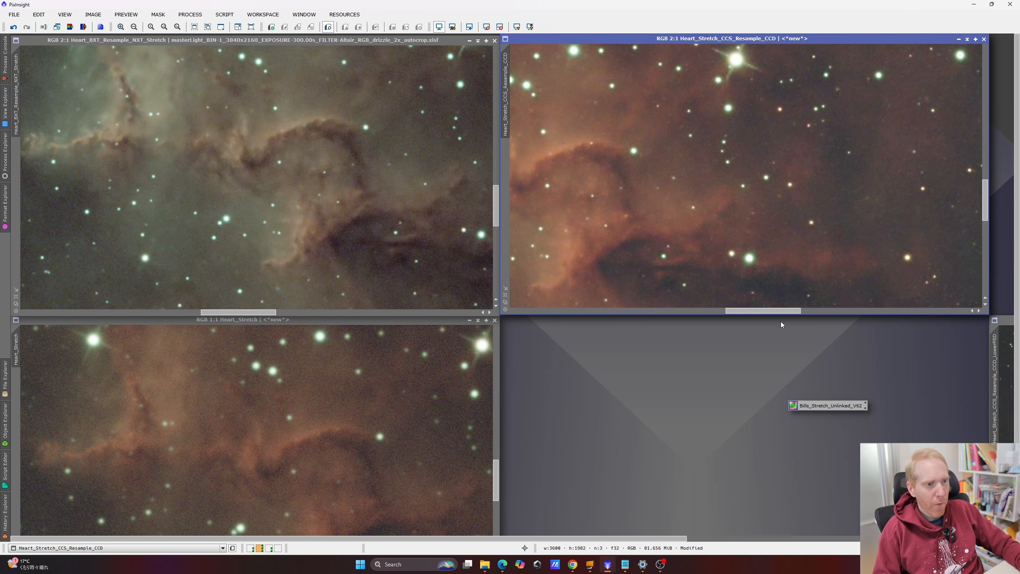
pyautogui.moveTo(777, 310); pyautogui.dragTo(733, 309)
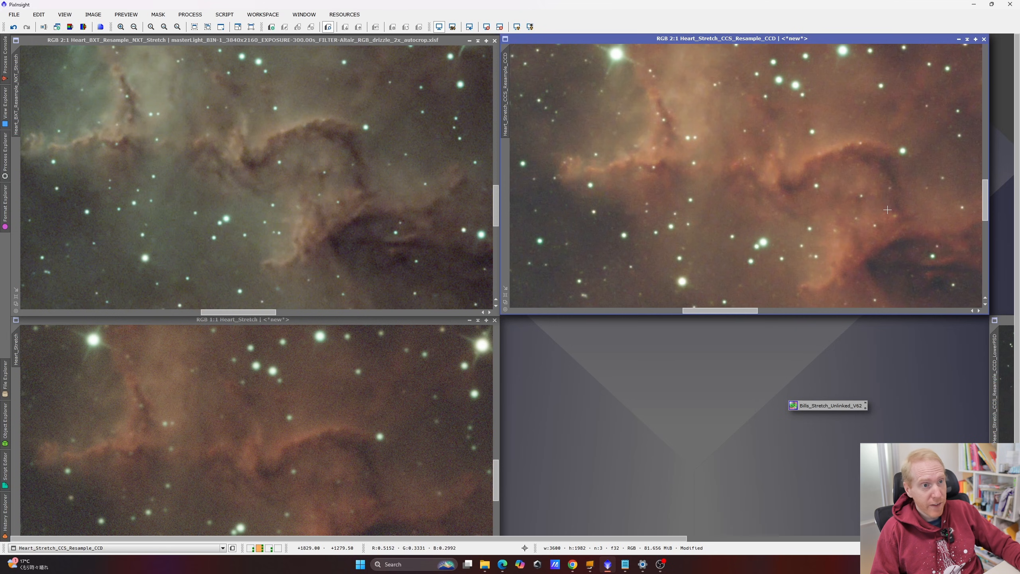
# Look briefly at the Crescent workspace, switch to the Pleiades workspace and go through its four image versions at 1:4.
pyautogui.click(265, 549)
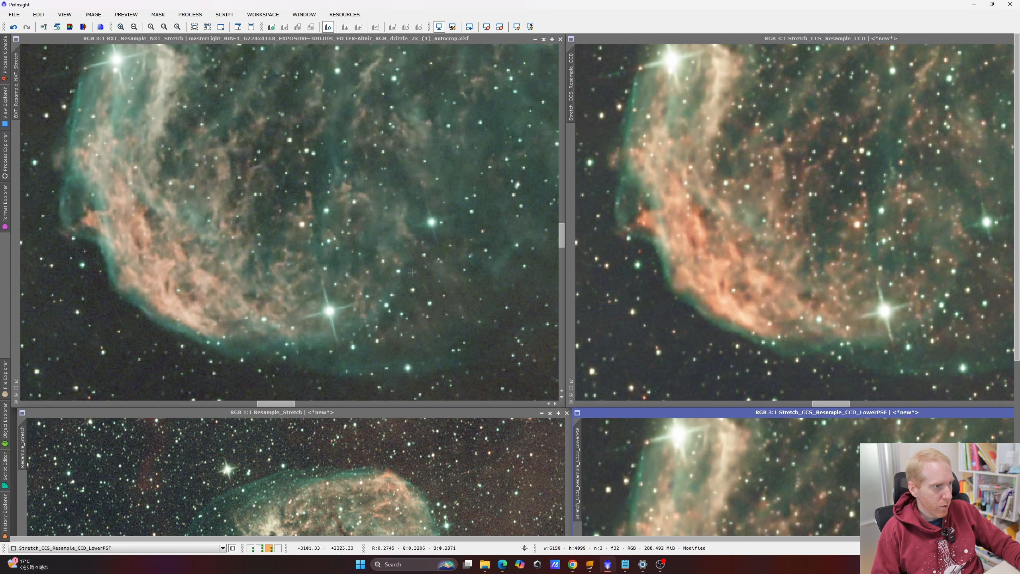
pyautogui.click(260, 548)
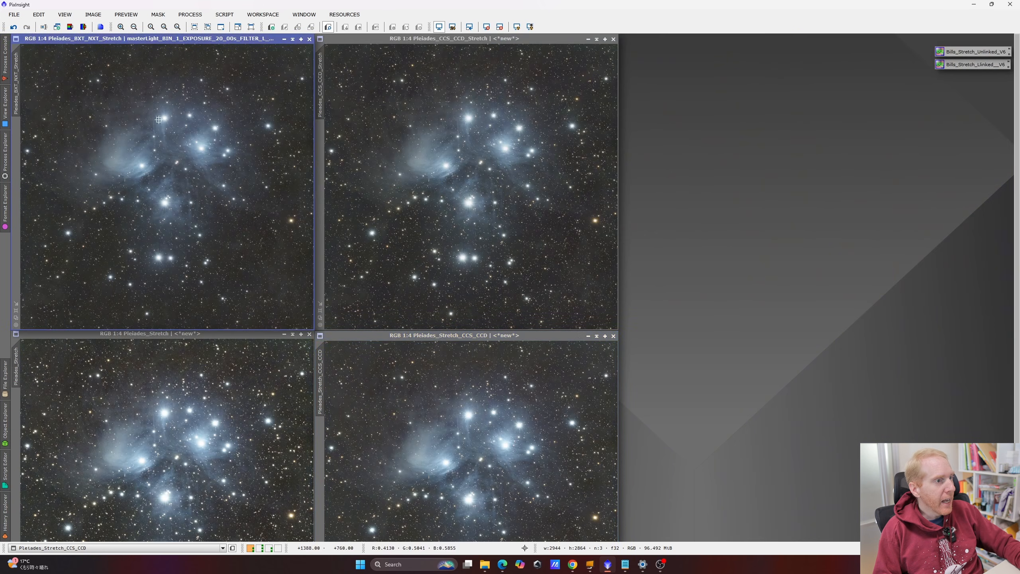
pyautogui.click(419, 313)
pyautogui.click(133, 156)
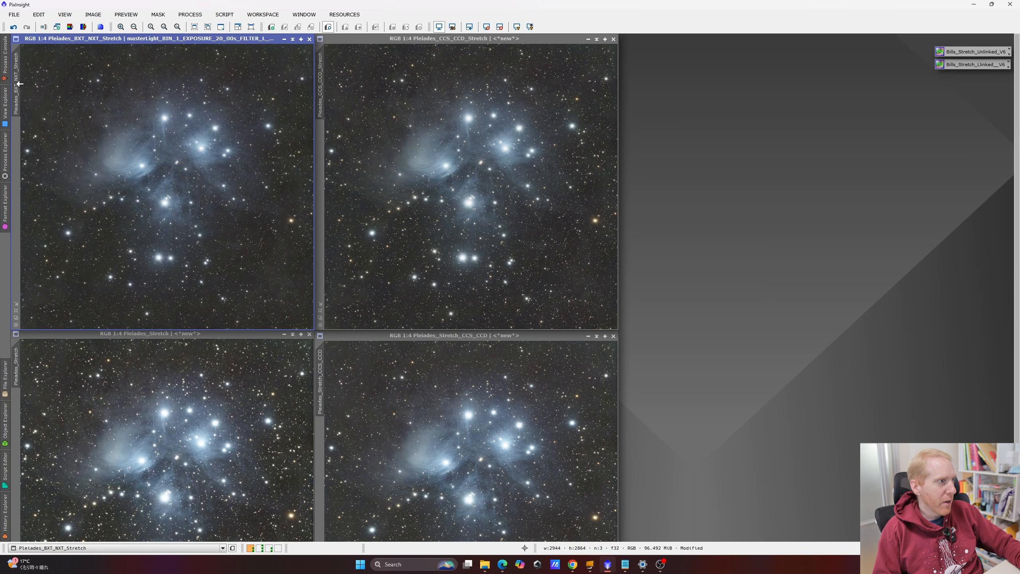
pyautogui.moveTo(20, 76)
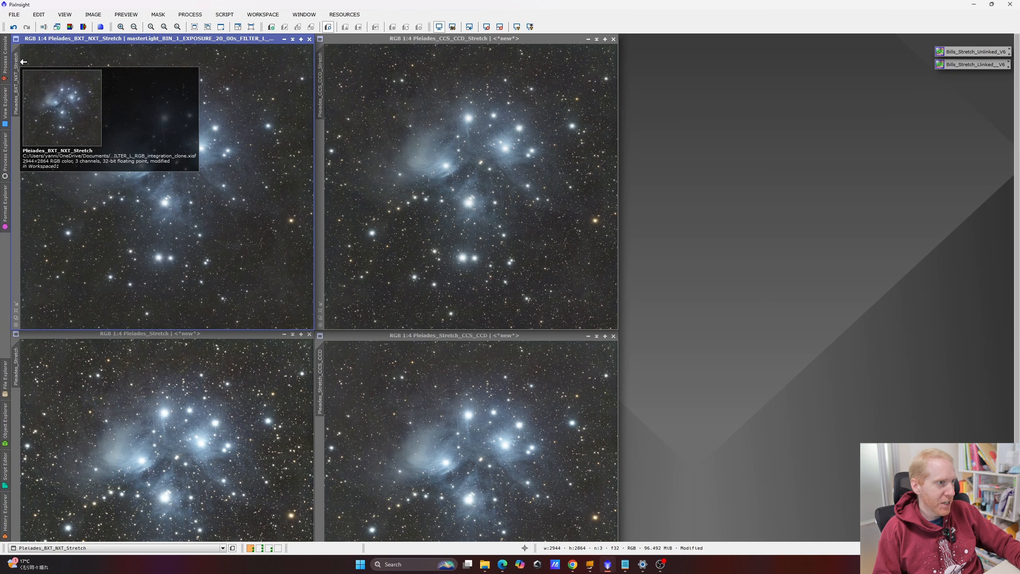
pyautogui.click(375, 123)
pyautogui.moveTo(327, 83)
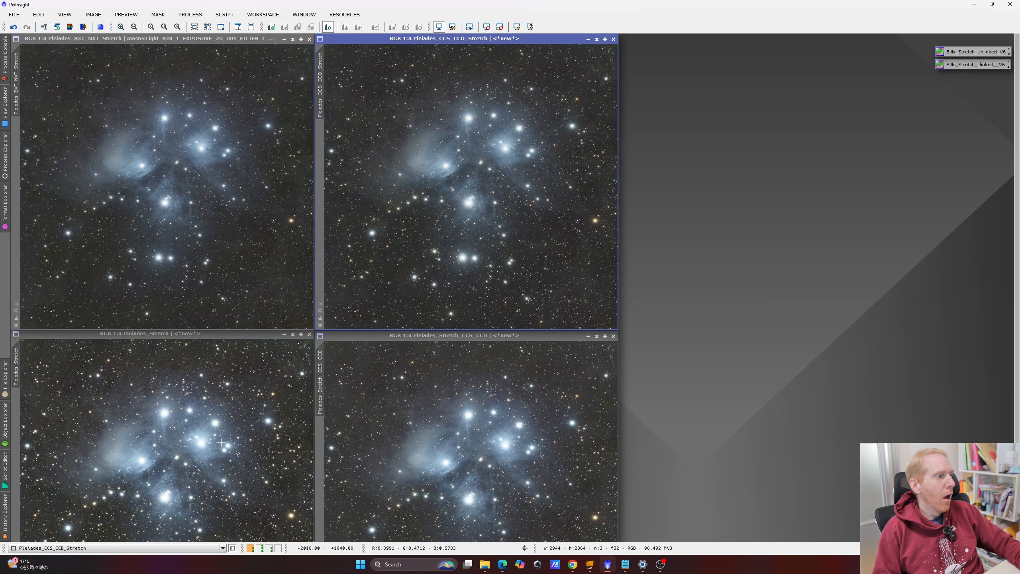
pyautogui.click(150, 408)
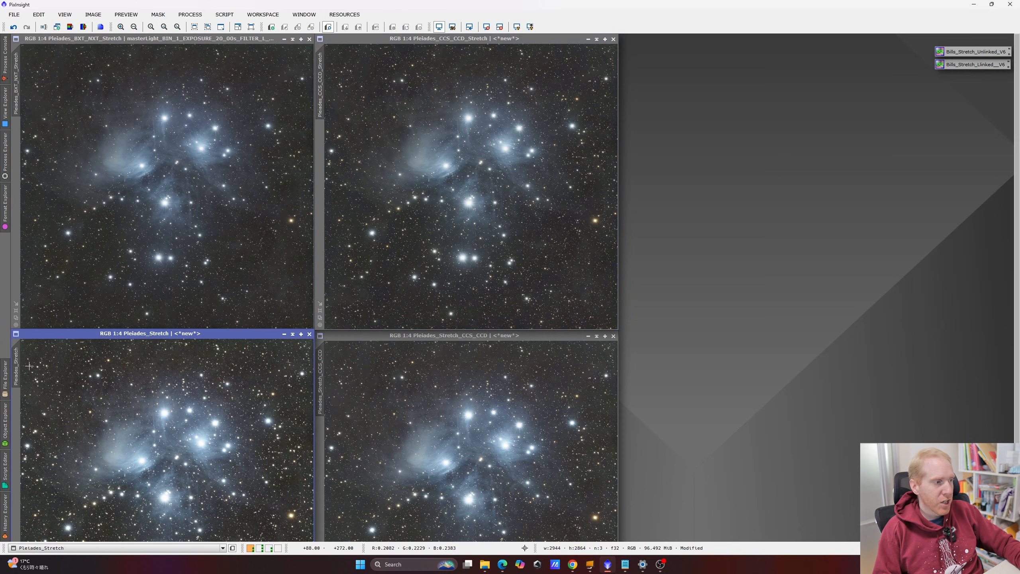
pyautogui.click(371, 390)
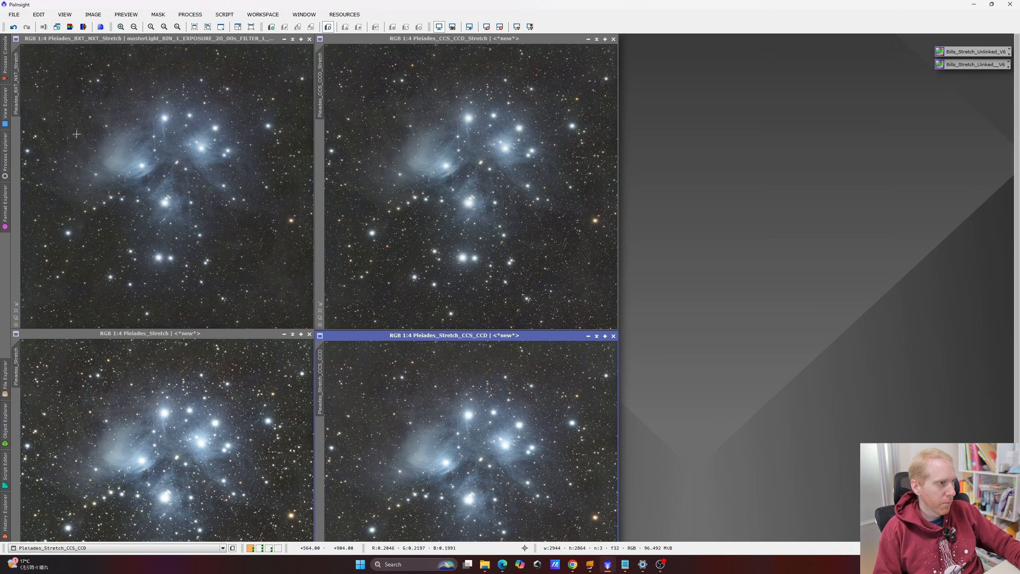
# Examine Pleiades_BXT_NXT_Stretch at 2:1 on the wispy nebulosity just above the bright lower-central star.
pyautogui.scroll(3, 196, 158)
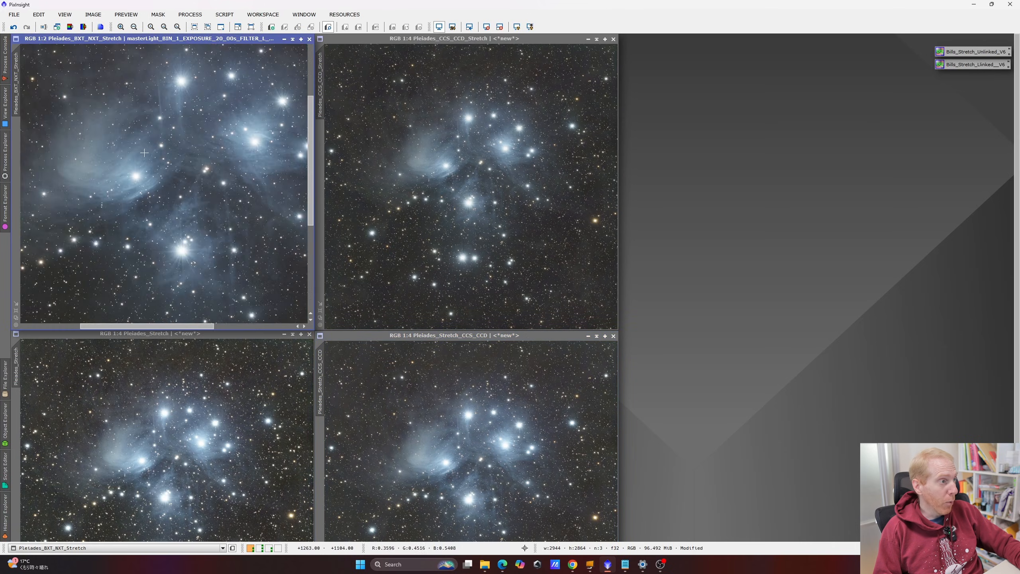
pyautogui.moveTo(150, 327); pyautogui.dragTo(149, 327)
pyautogui.moveTo(312, 156); pyautogui.dragTo(312, 182)
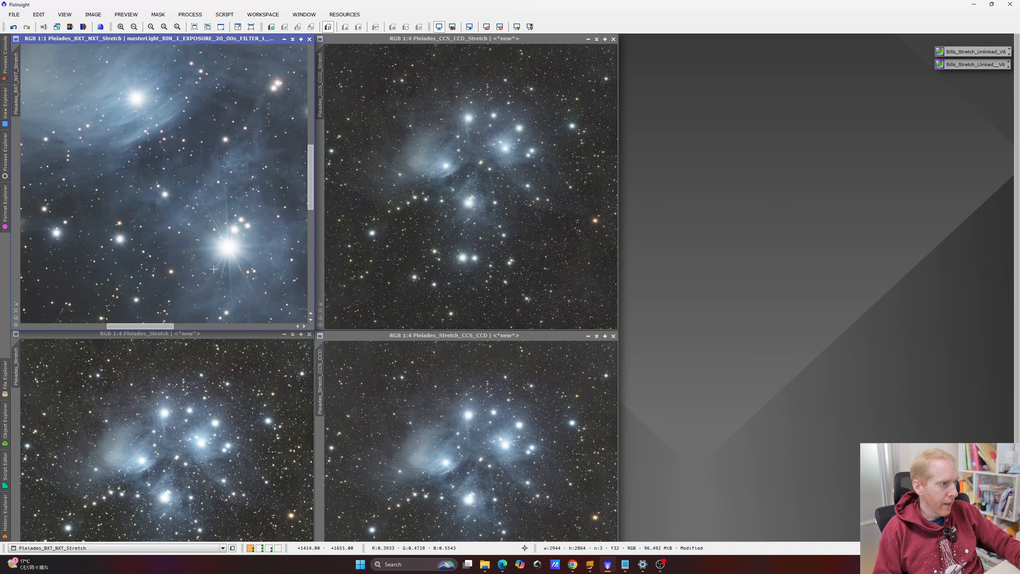
pyautogui.moveTo(147, 326); pyautogui.dragTo(158, 326)
pyautogui.scroll(1, 183, 195)
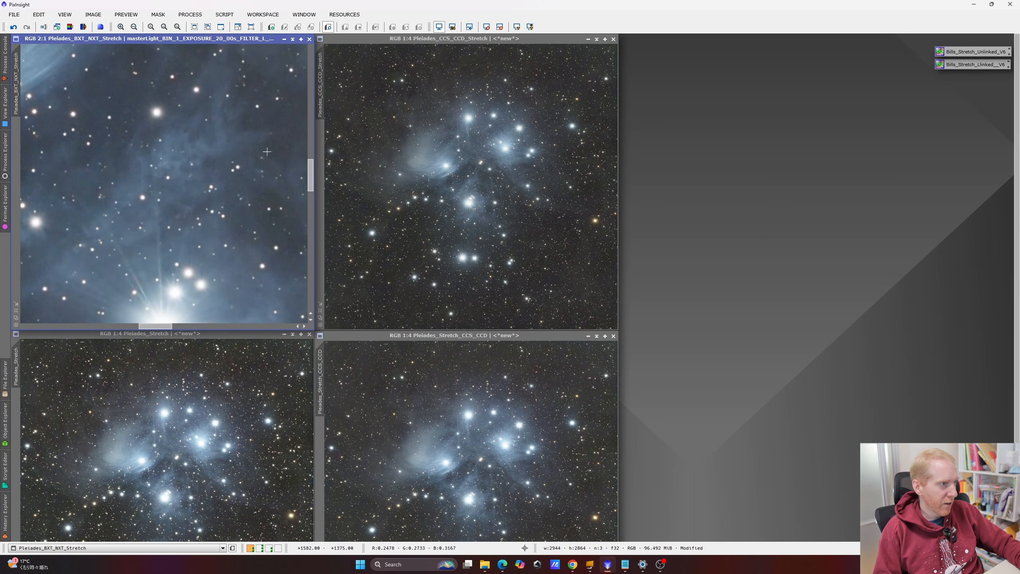
# Match the zoom and position of the other three Pleiades images to the 2:1 view of Pleiades_BXT_NXT_Stretch.
pyautogui.moveTo(16, 60); pyautogui.dragTo(320, 82)
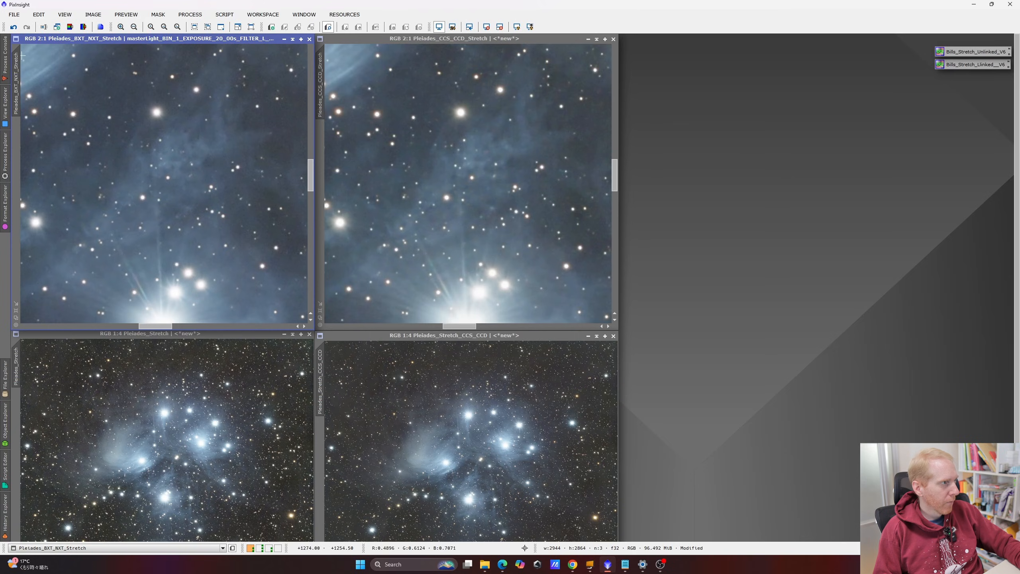
pyautogui.moveTo(19, 58); pyautogui.dragTo(320, 353)
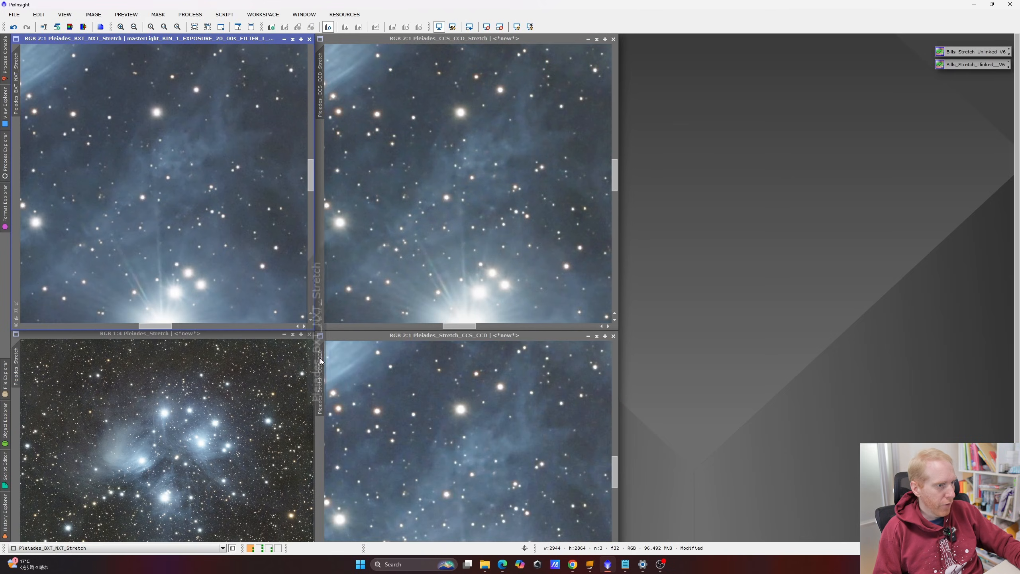
pyautogui.moveTo(16, 64); pyautogui.dragTo(19, 359)
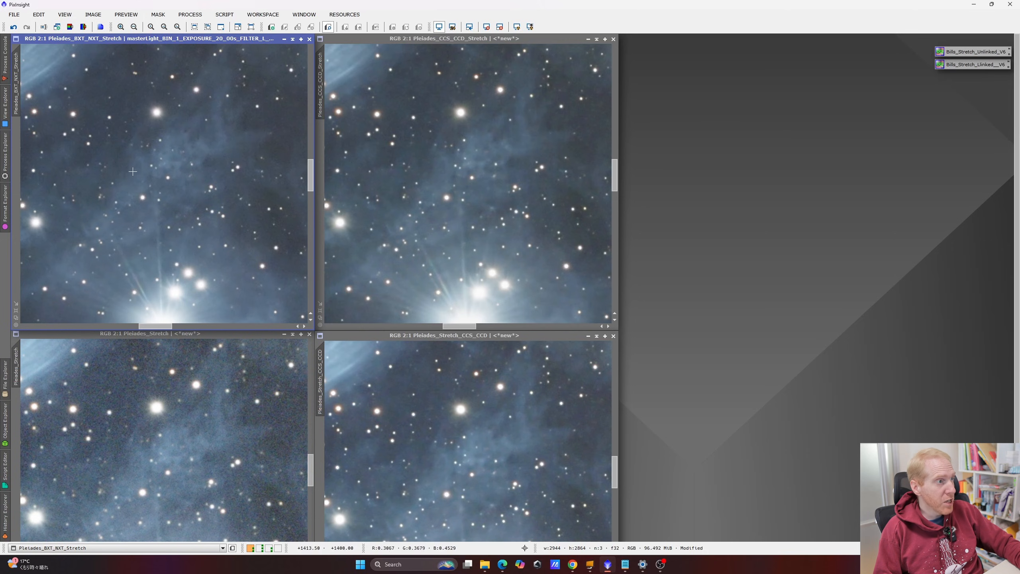
# Compare noise, stars and nebulosity detail at 2:1 between the BXT/NXT, Cosmic Clarity, stretch-only and stretch-first Pleiades versions.
pyautogui.click(508, 162)
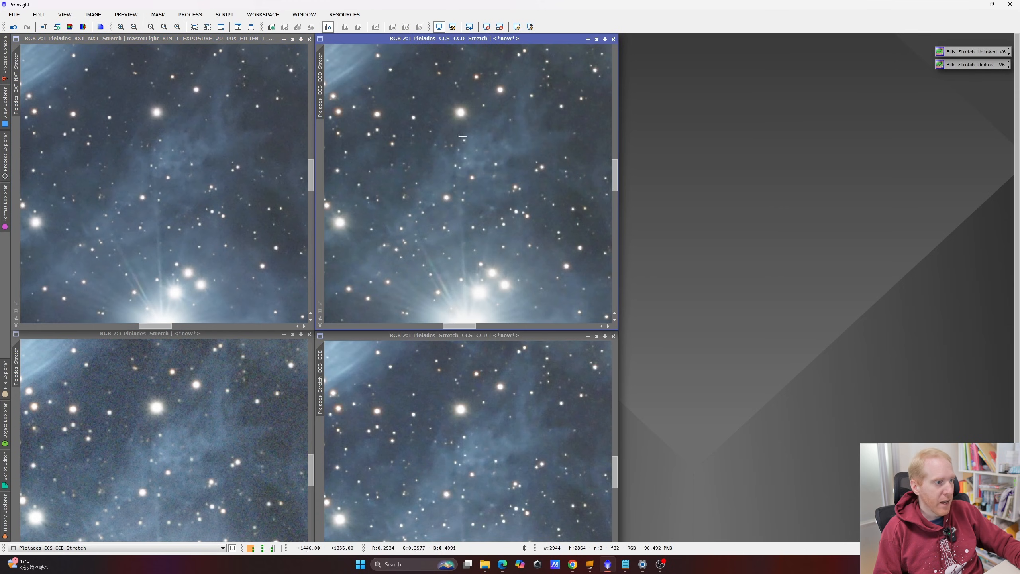
pyautogui.click(482, 422)
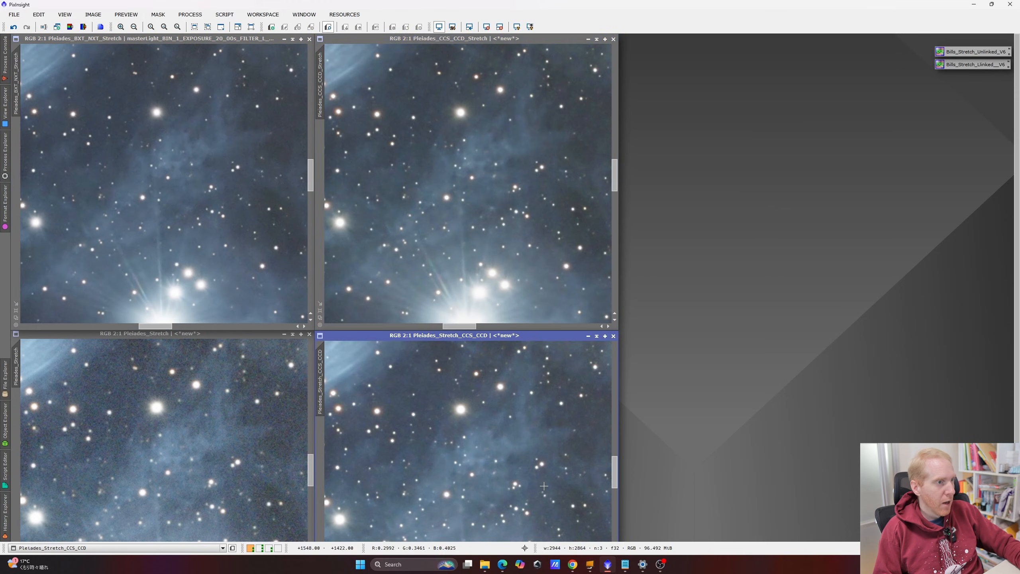
pyautogui.click(185, 480)
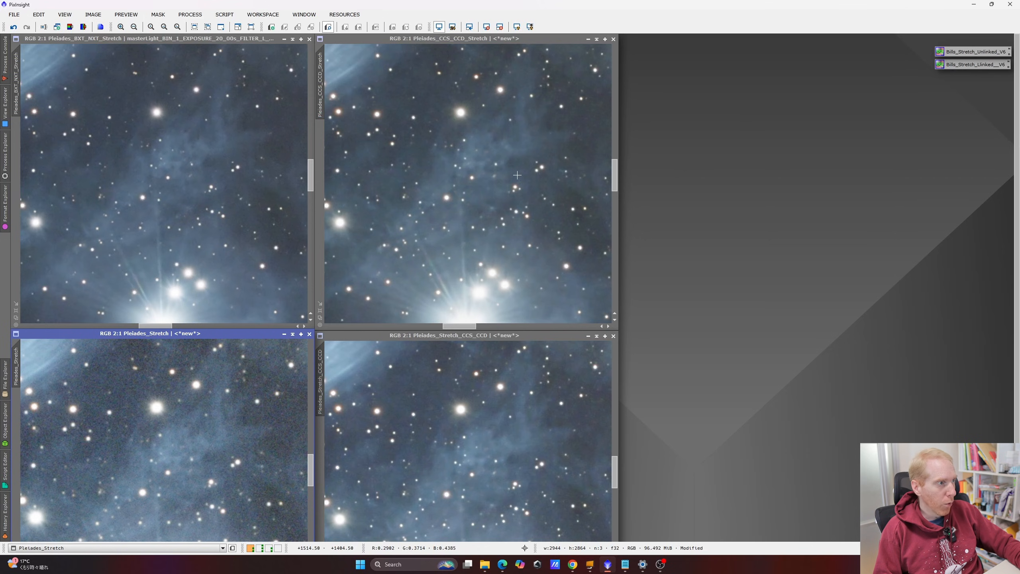
pyautogui.click(188, 193)
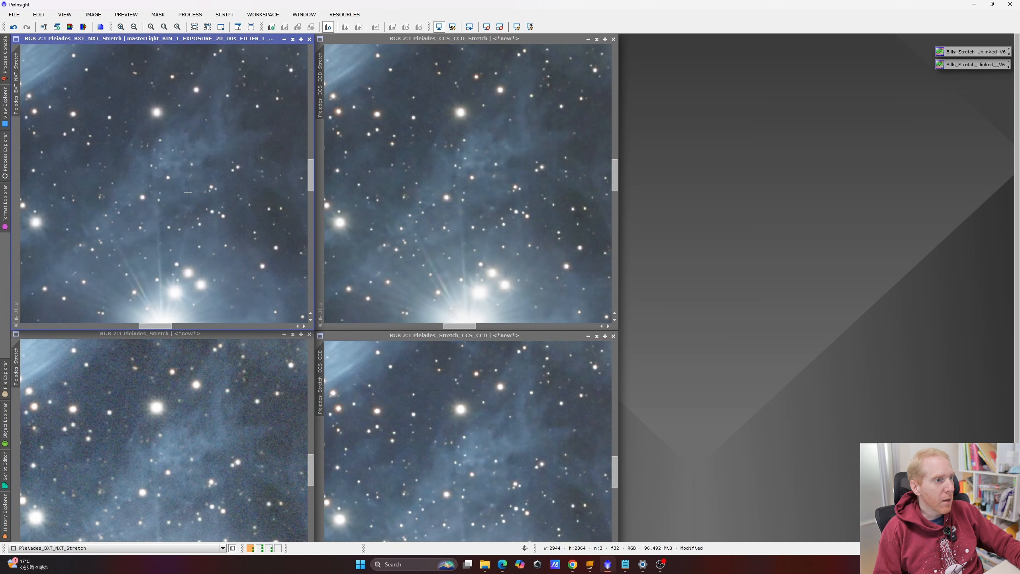
pyautogui.click(492, 179)
pyautogui.click(515, 430)
pyautogui.click(155, 192)
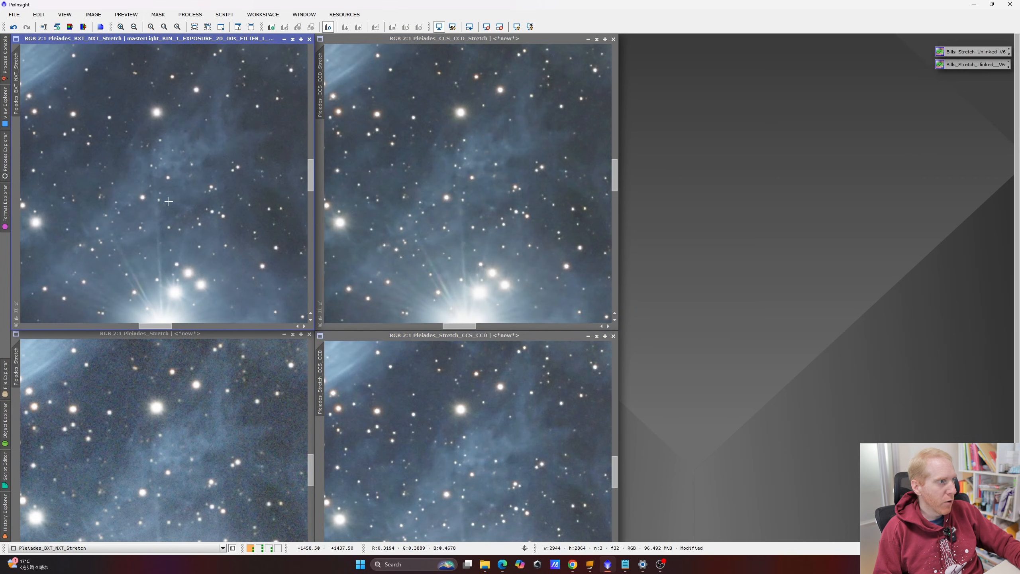
pyautogui.click(536, 157)
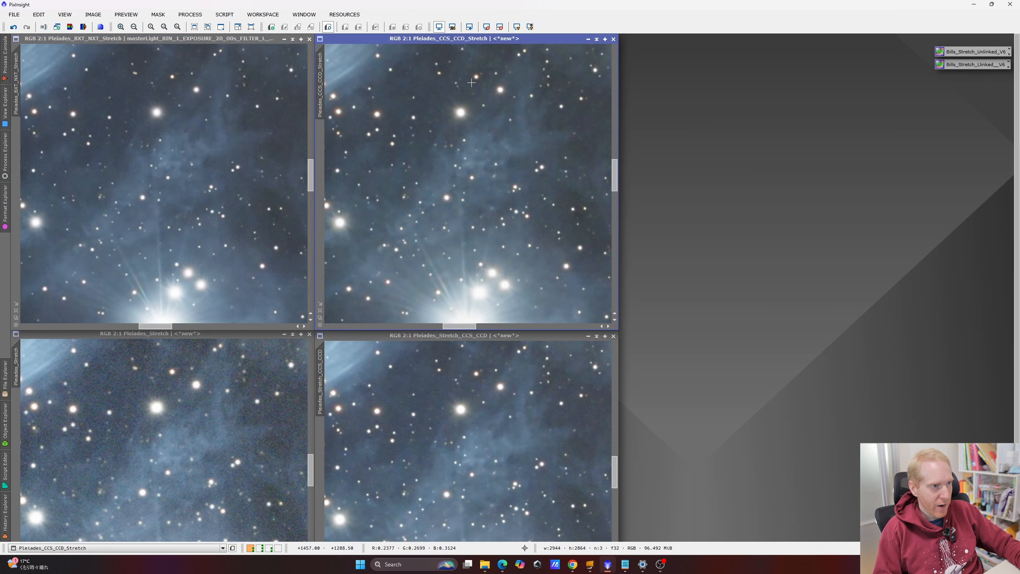
pyautogui.click(498, 350)
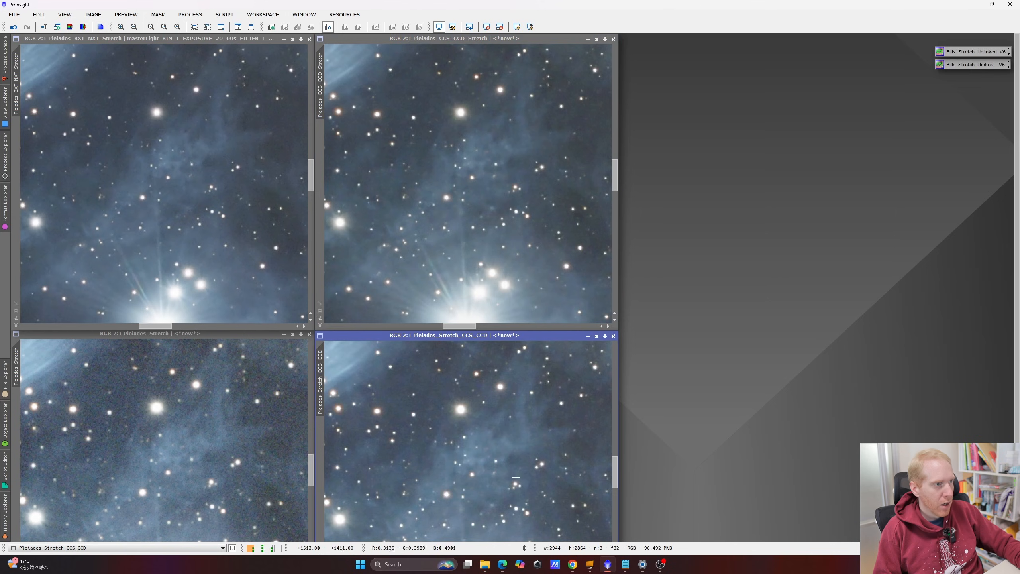
pyautogui.click(188, 173)
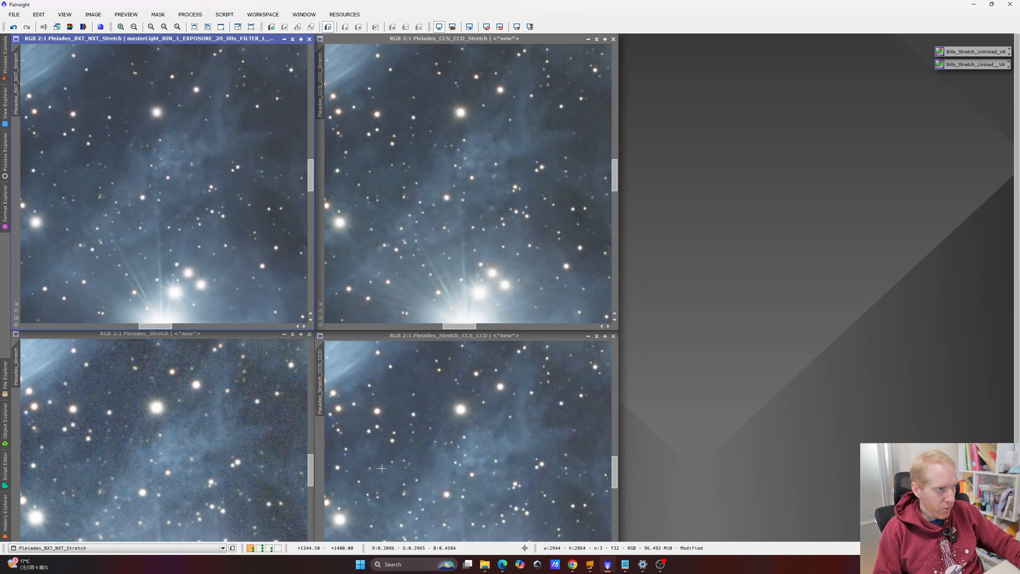
# Compare the nebulosity and stars at 2:1 between Pleiades_CCS_CCD_Stretch and the stretch-first Pleiades_Stretch_CCS_CCD.
pyautogui.click(460, 116)
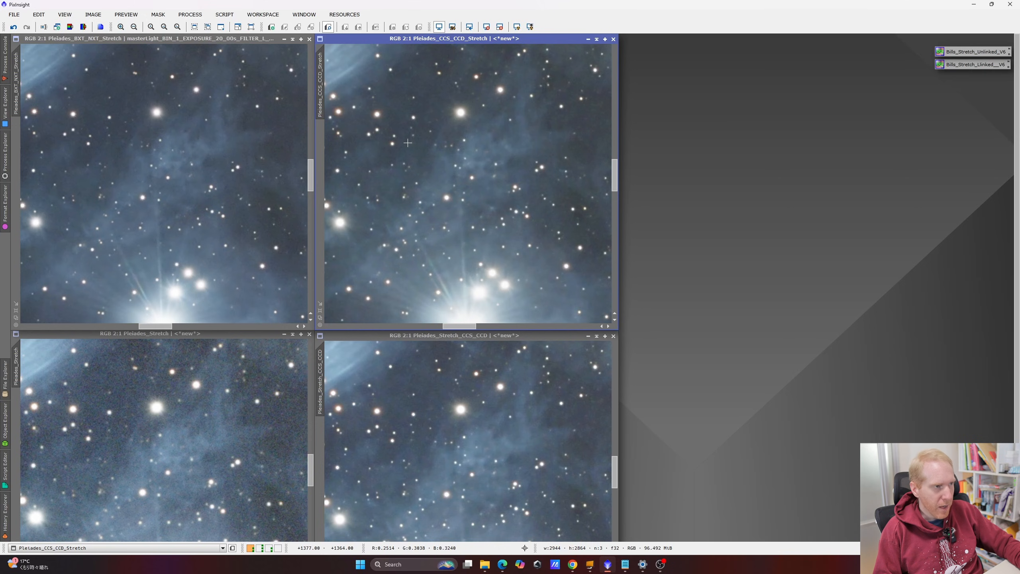
pyautogui.click(494, 371)
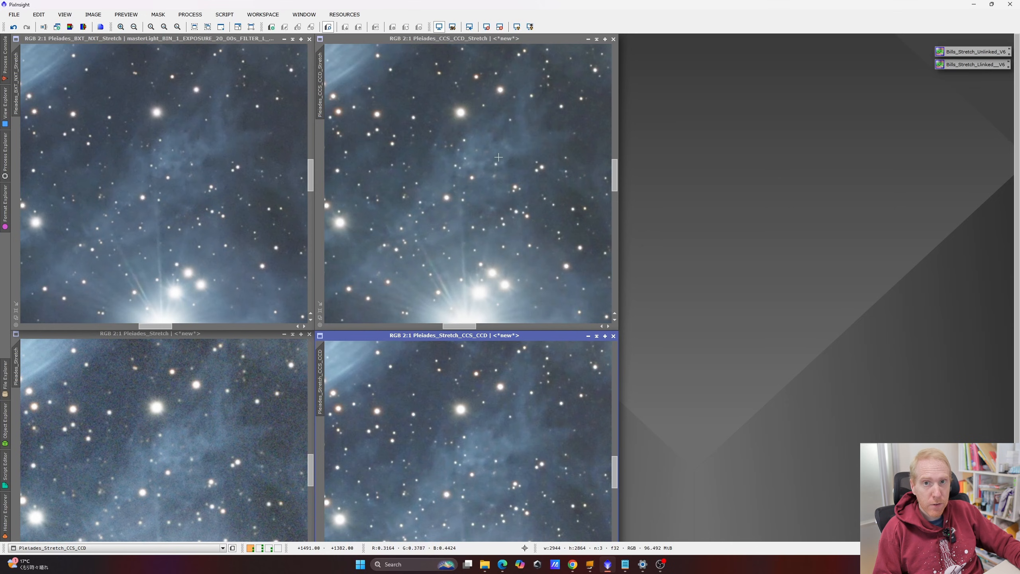
pyautogui.click(510, 116)
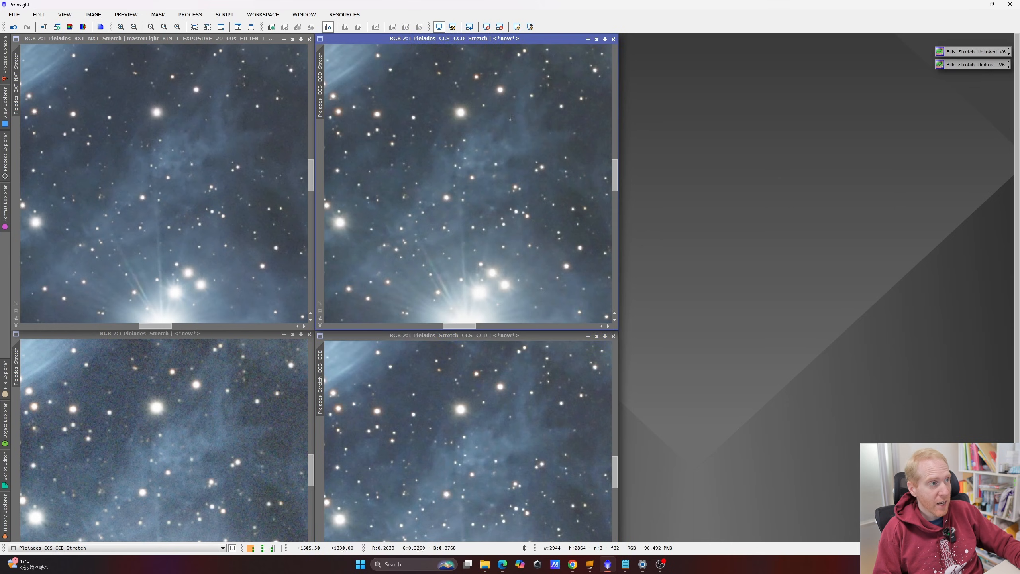
pyautogui.click(489, 427)
pyautogui.click(492, 200)
pyautogui.click(482, 387)
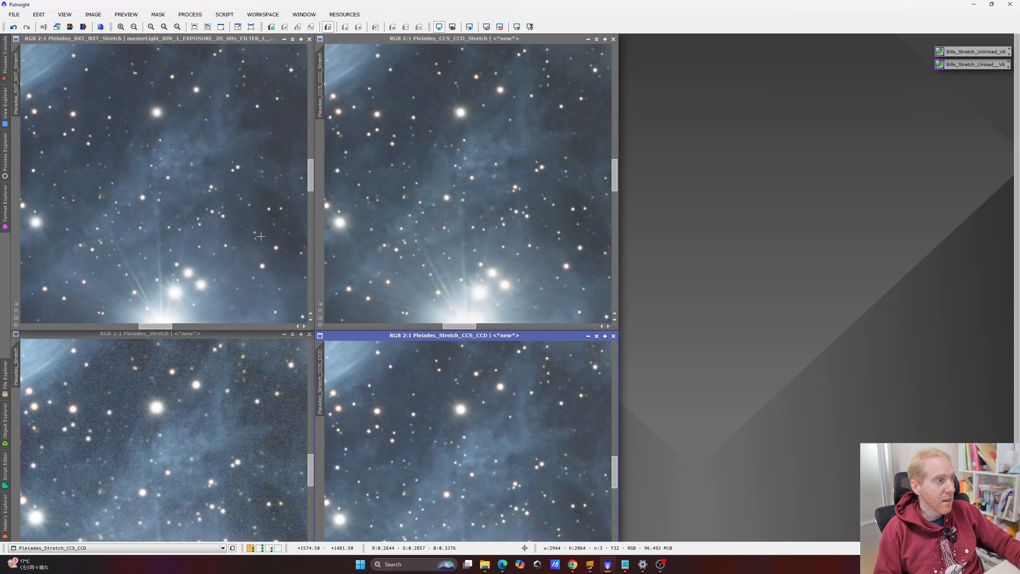
# View Pleiades_BXT_NXT_Stretch at 1:1 on the swirling nebulosity beside the bright star, match both Cosmic Clarity images to it and compare them.
pyautogui.scroll(-4, 194, 173)
pyautogui.scroll(3, 78, 115)
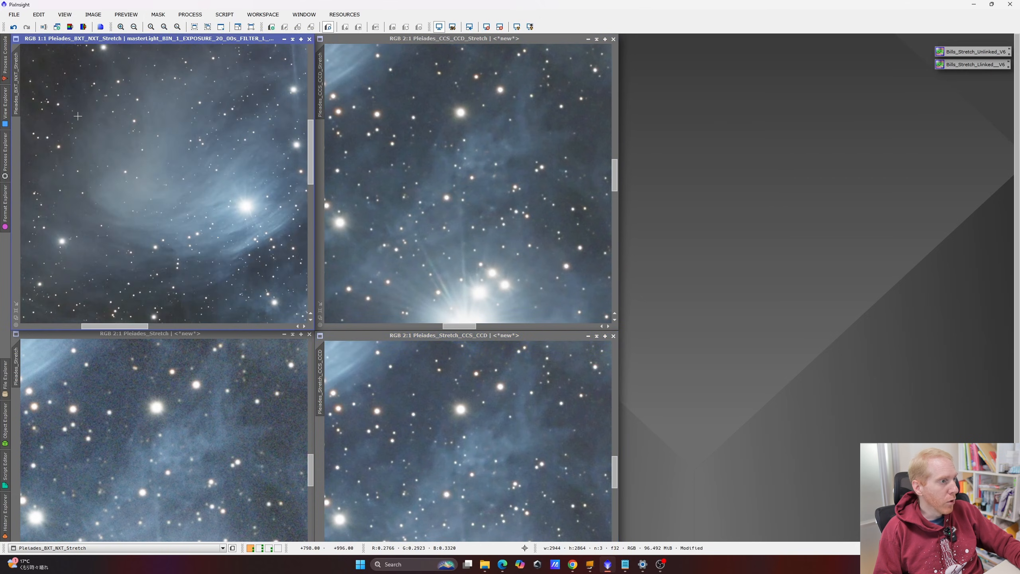
pyautogui.moveTo(16, 86); pyautogui.dragTo(320, 81)
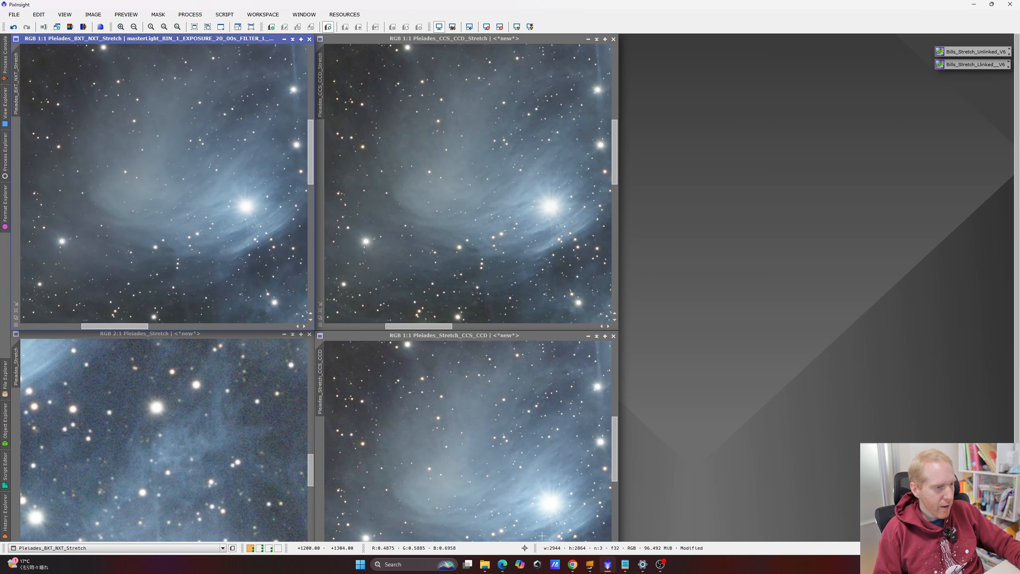
pyautogui.scroll(-1, 416, 385)
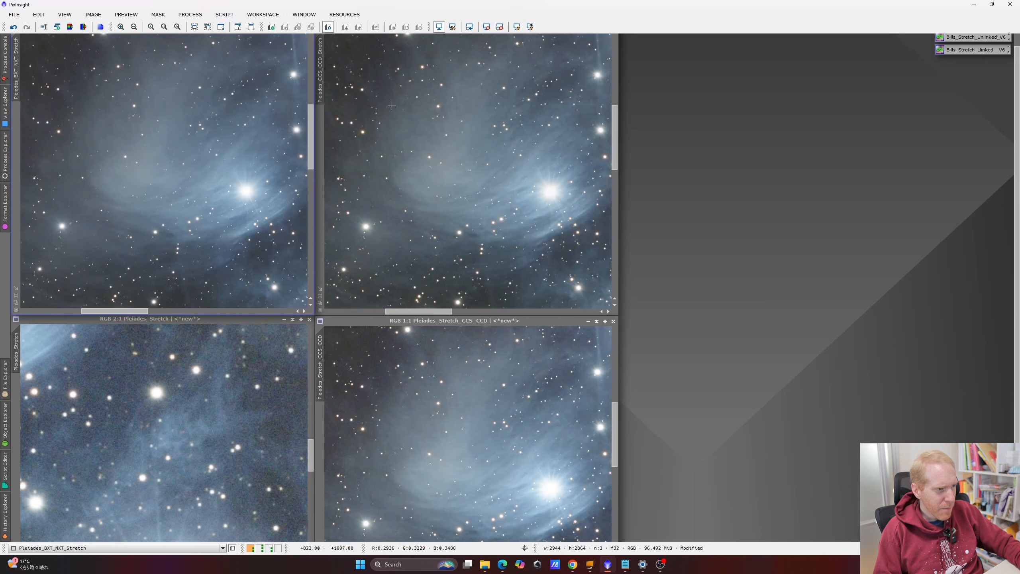
pyautogui.moveTo(1019, 283); pyautogui.dragTo(1019, 269)
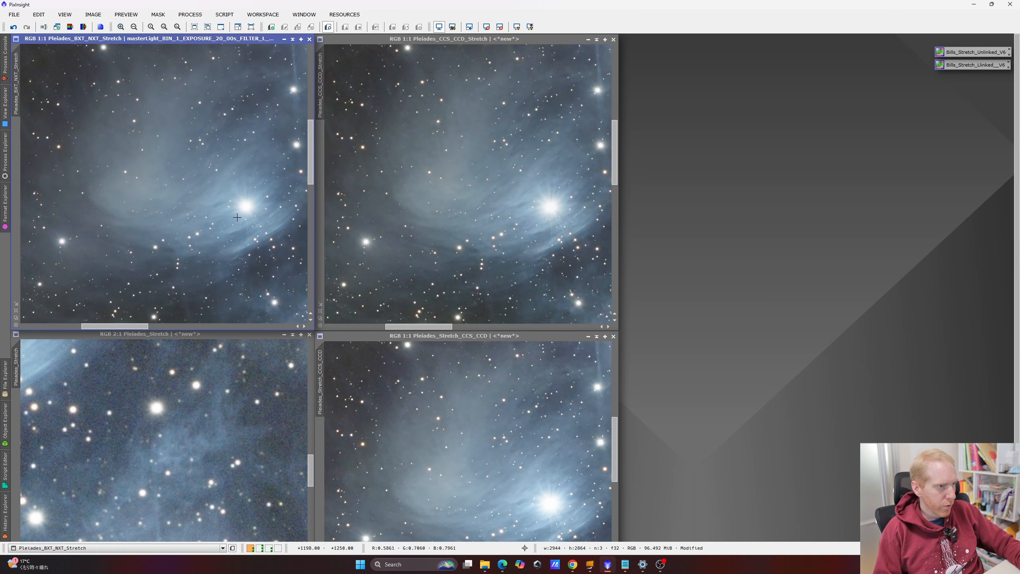
pyautogui.click(492, 209)
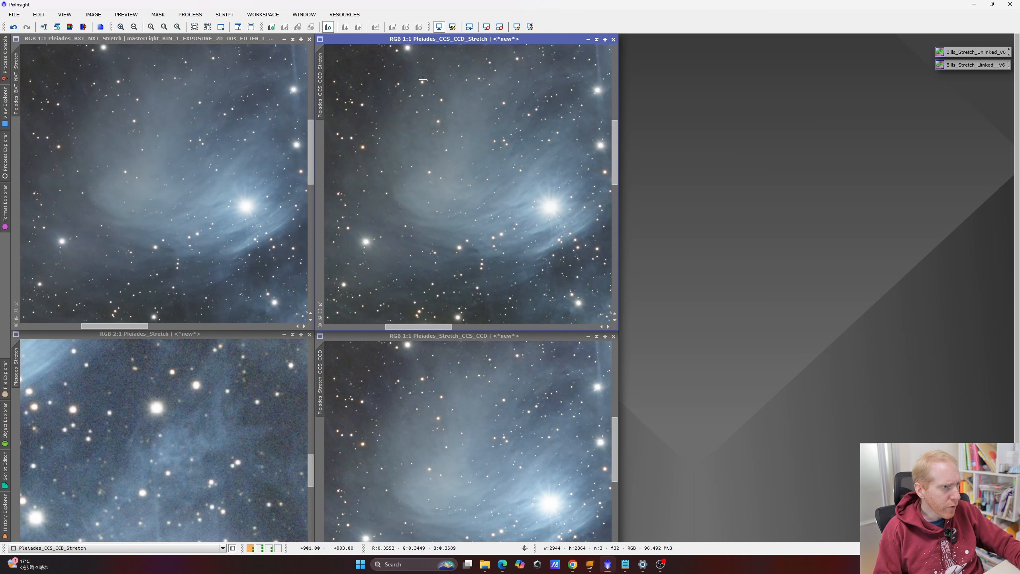
# Examine faint stars in Pleiades_BXT_NXT_Stretch at 3:1 and compare them with both Cosmic Clarity images at the same zoom and position.
pyautogui.scroll(2, 114, 80)
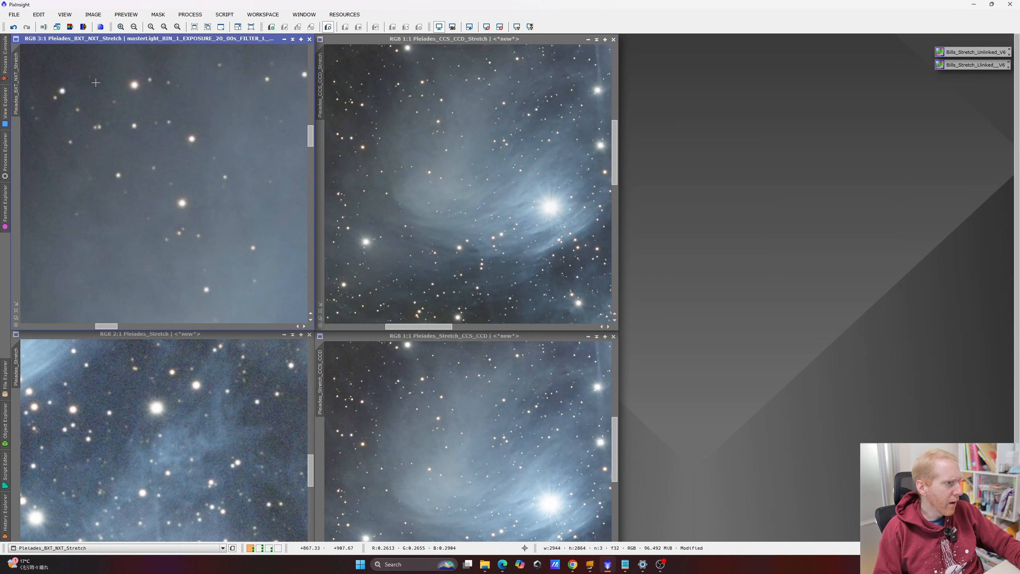
pyautogui.moveTo(16, 77); pyautogui.dragTo(322, 94)
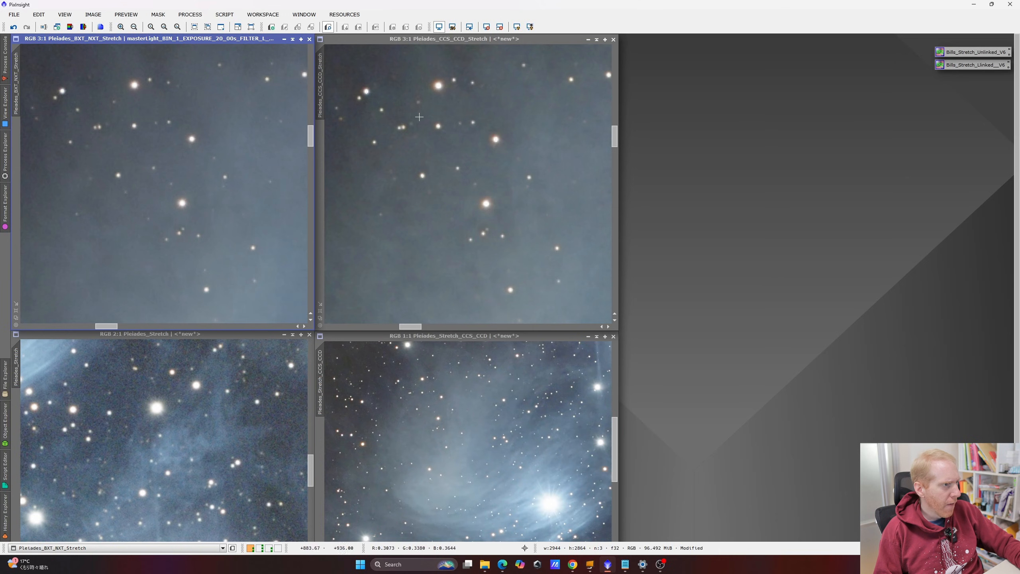
pyautogui.moveTo(16, 69); pyautogui.dragTo(482, 482)
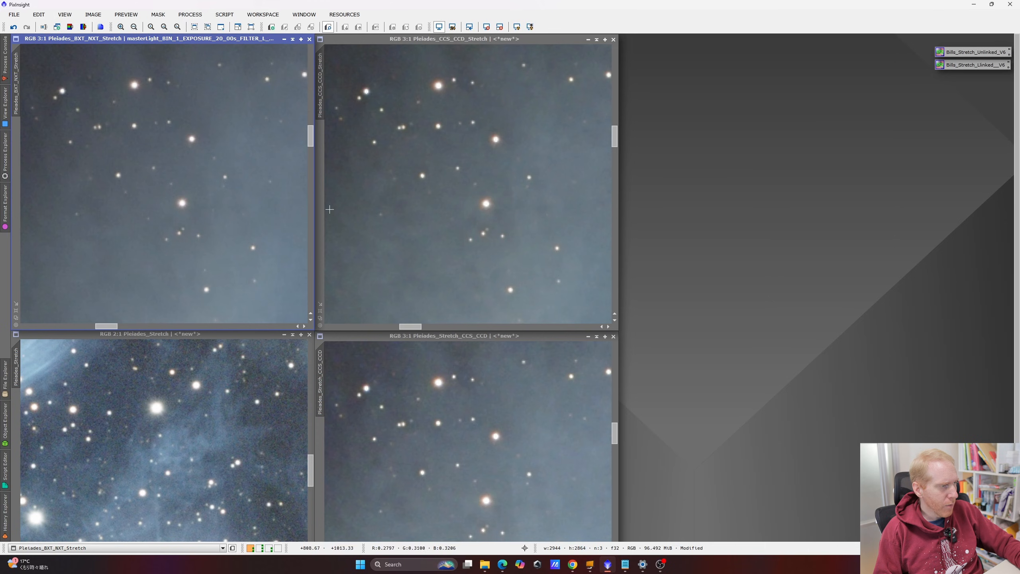
pyautogui.click(437, 417)
pyautogui.click(240, 228)
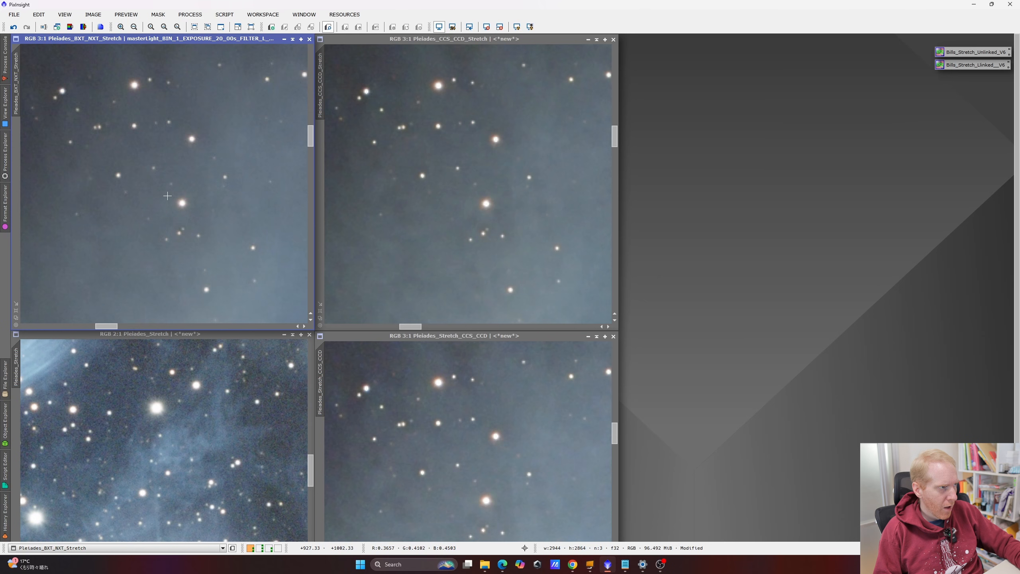
# Return the BXT/NXT and both Cosmic Clarity Pleiades images to 1:4 and compare their overall appearance.
pyautogui.scroll(-5, 167, 195)
pyautogui.click(396, 235)
pyautogui.scroll(-4, 396, 236)
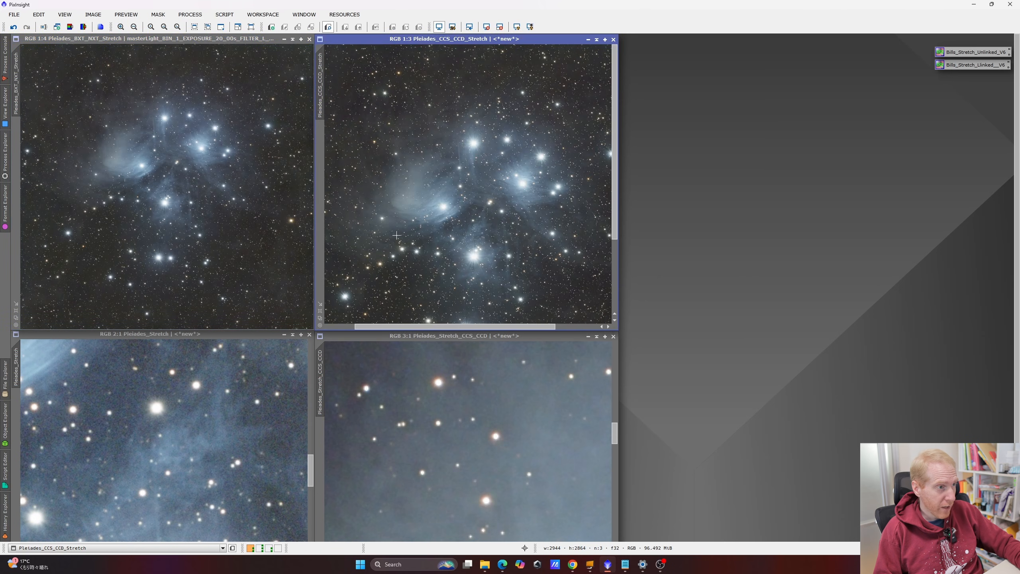
pyautogui.scroll(-1, 397, 235)
pyautogui.click(477, 459)
pyautogui.scroll(-4, 477, 460)
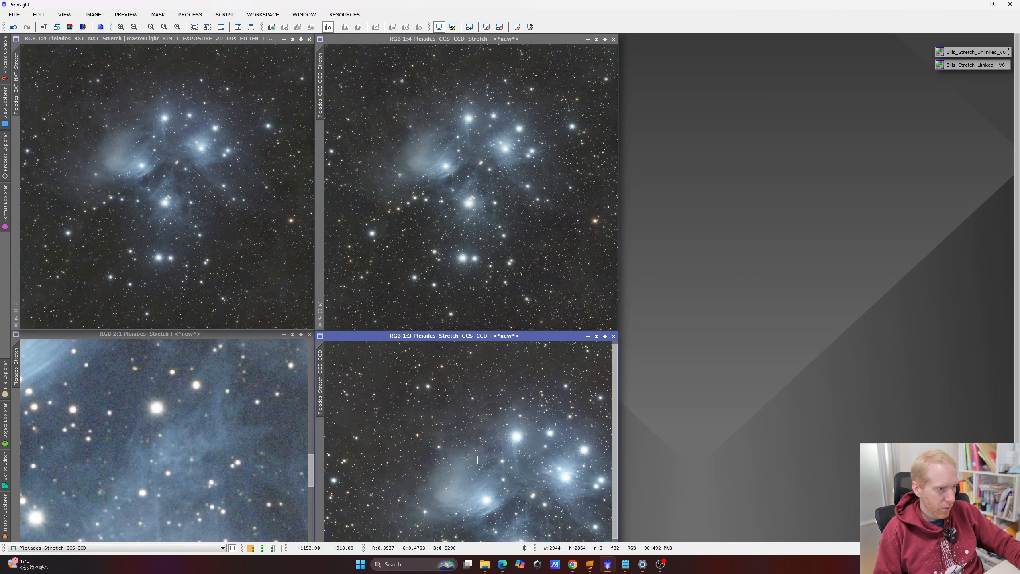
pyautogui.scroll(1, 483, 401)
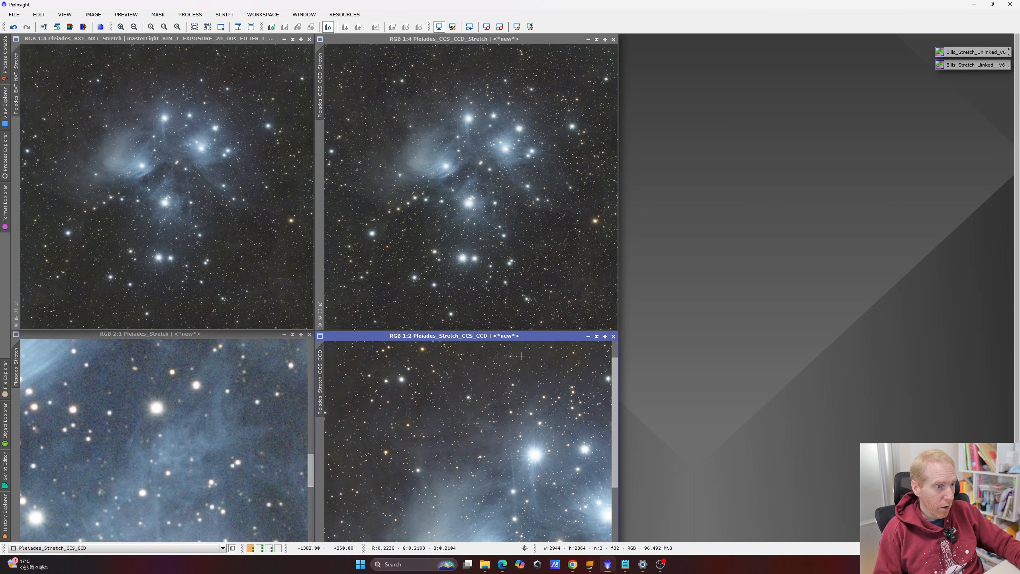
pyautogui.scroll(-2, 466, 493)
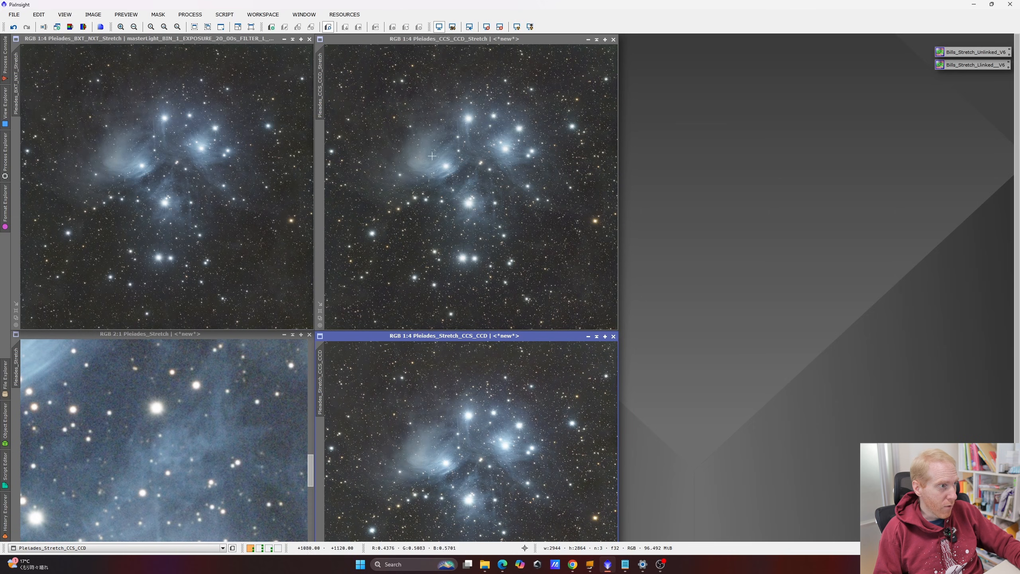
pyautogui.click(583, 115)
pyautogui.click(168, 136)
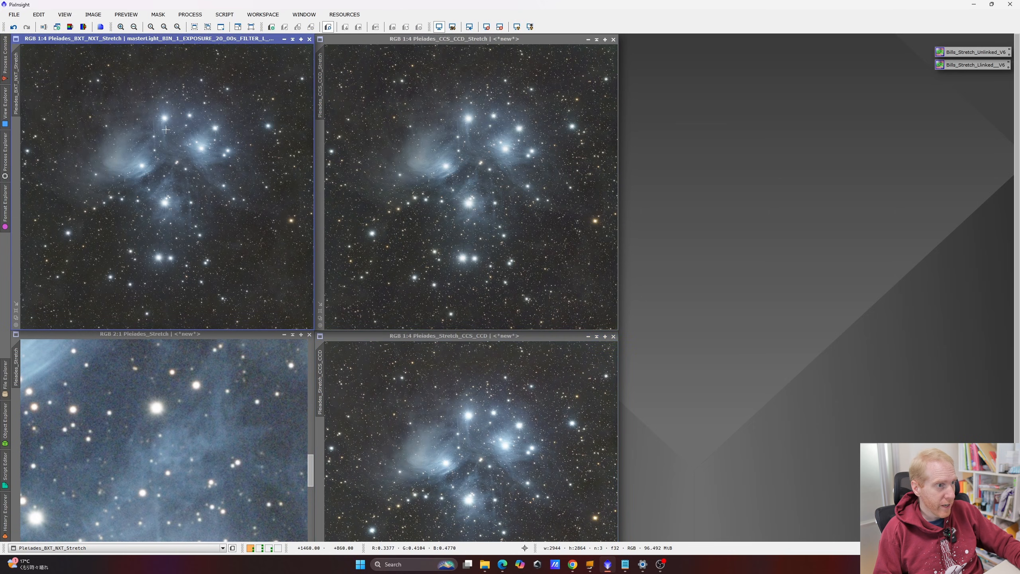